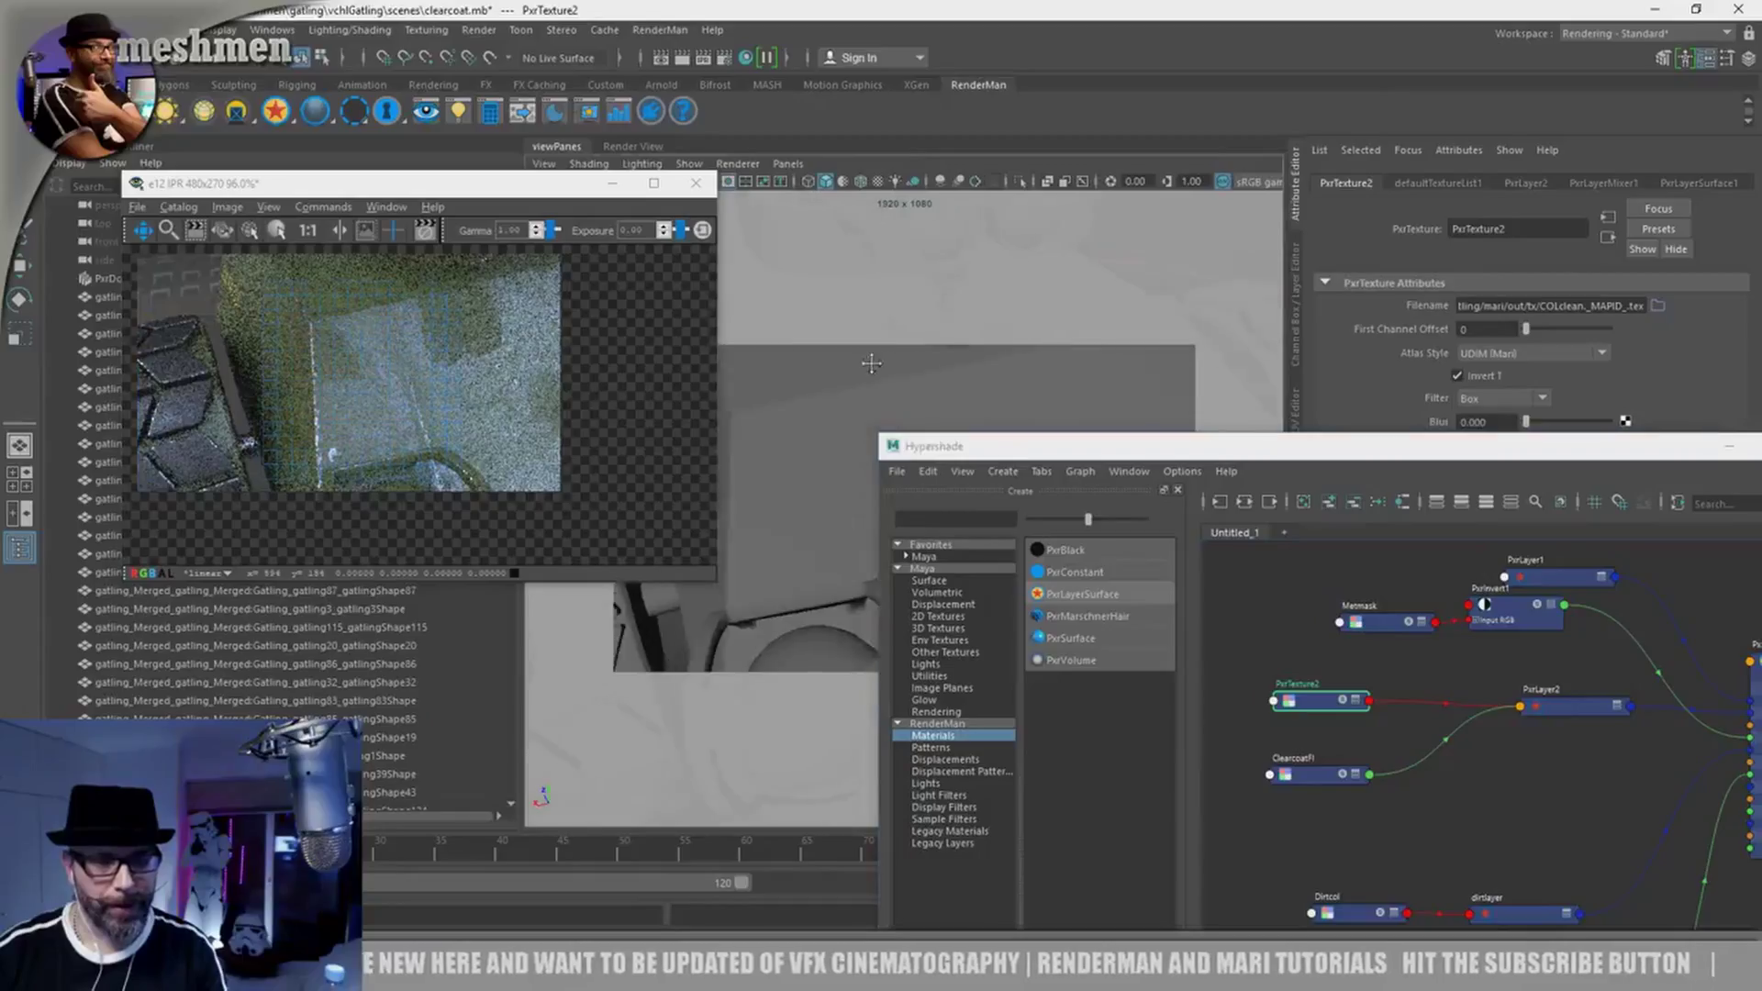
# Open the properties of the Float node that feeds the base of the multiply merge.
pyautogui.keyDown('alt'); pyautogui.moveTo(871, 363); pyautogui.dragTo(831, 370, button='middle'); pyautogui.keyUp('alt')
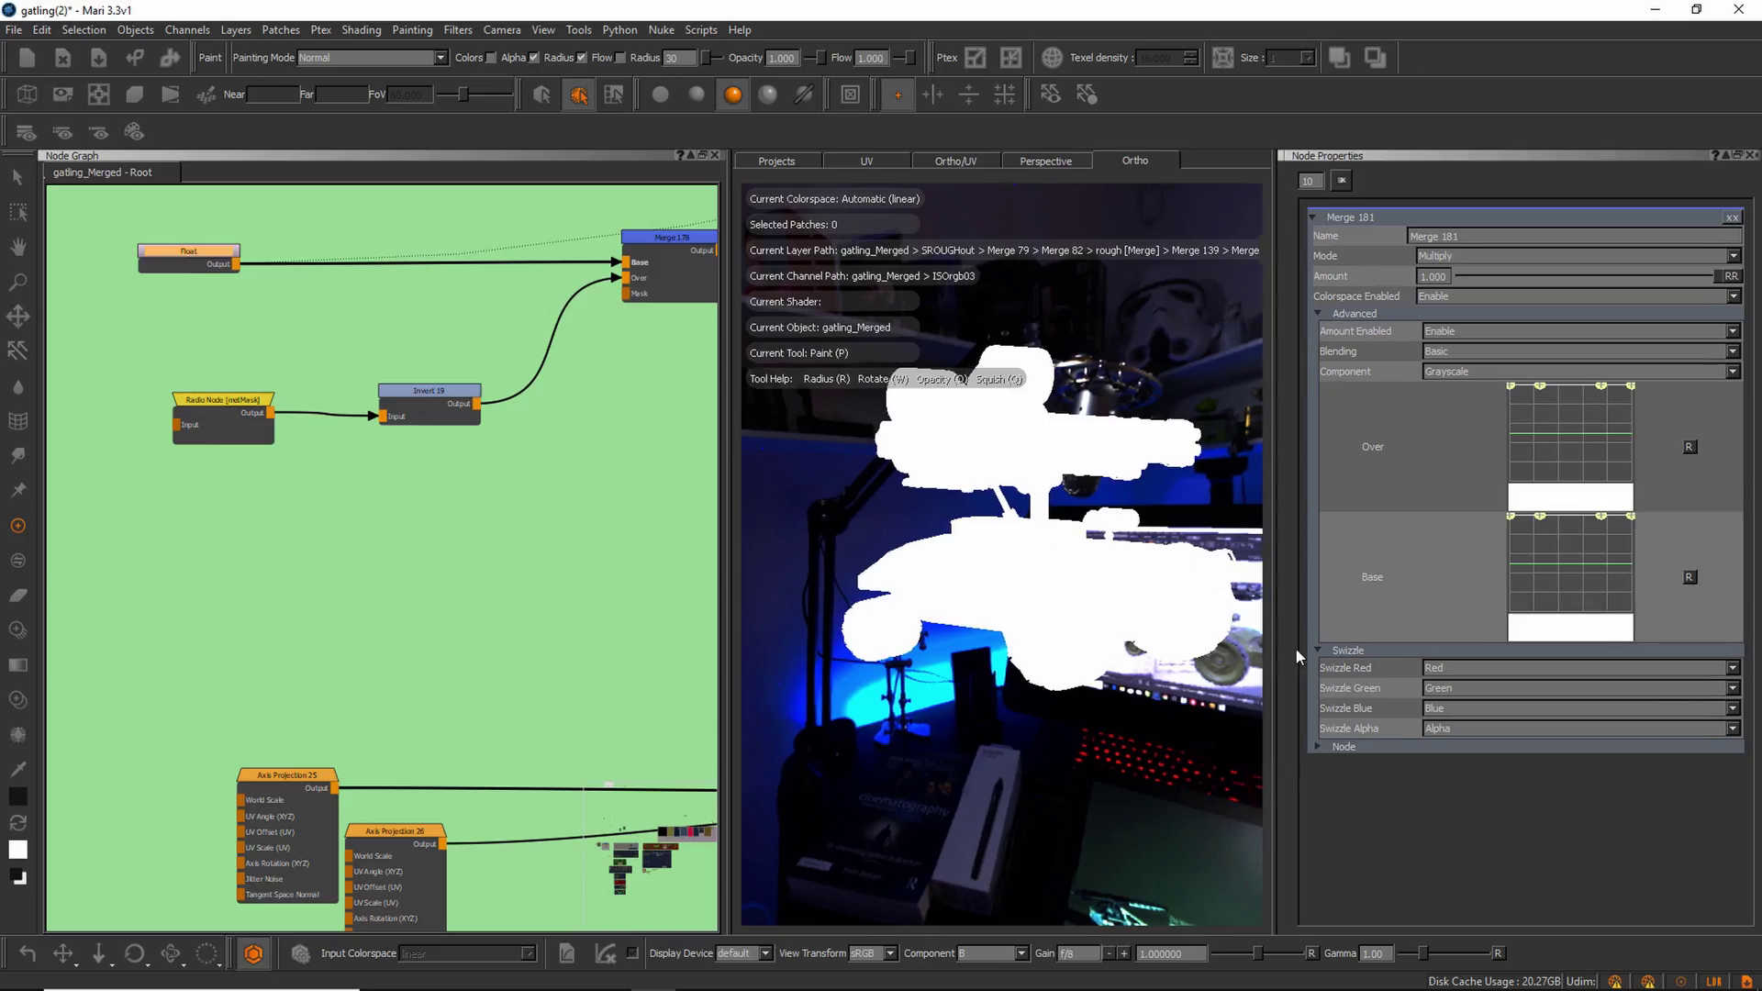
pyautogui.scroll(-5, 551, 654)
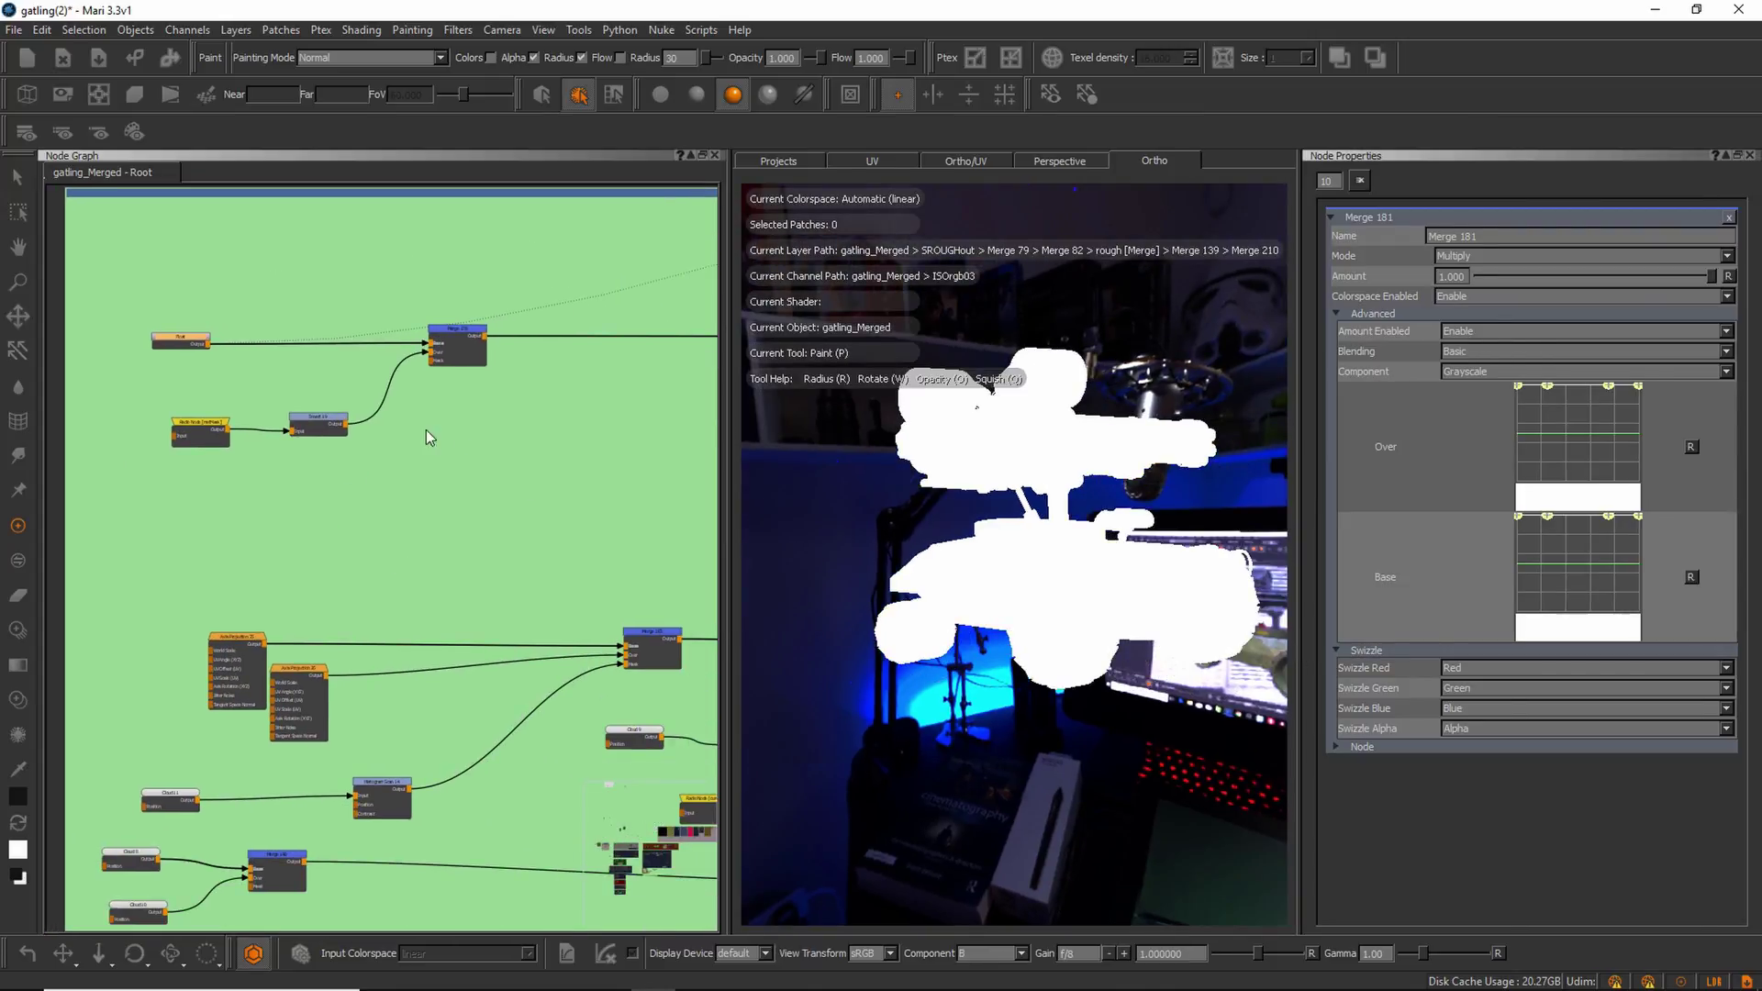
pyautogui.moveTo(195, 346); pyautogui.dragTo(157, 338)
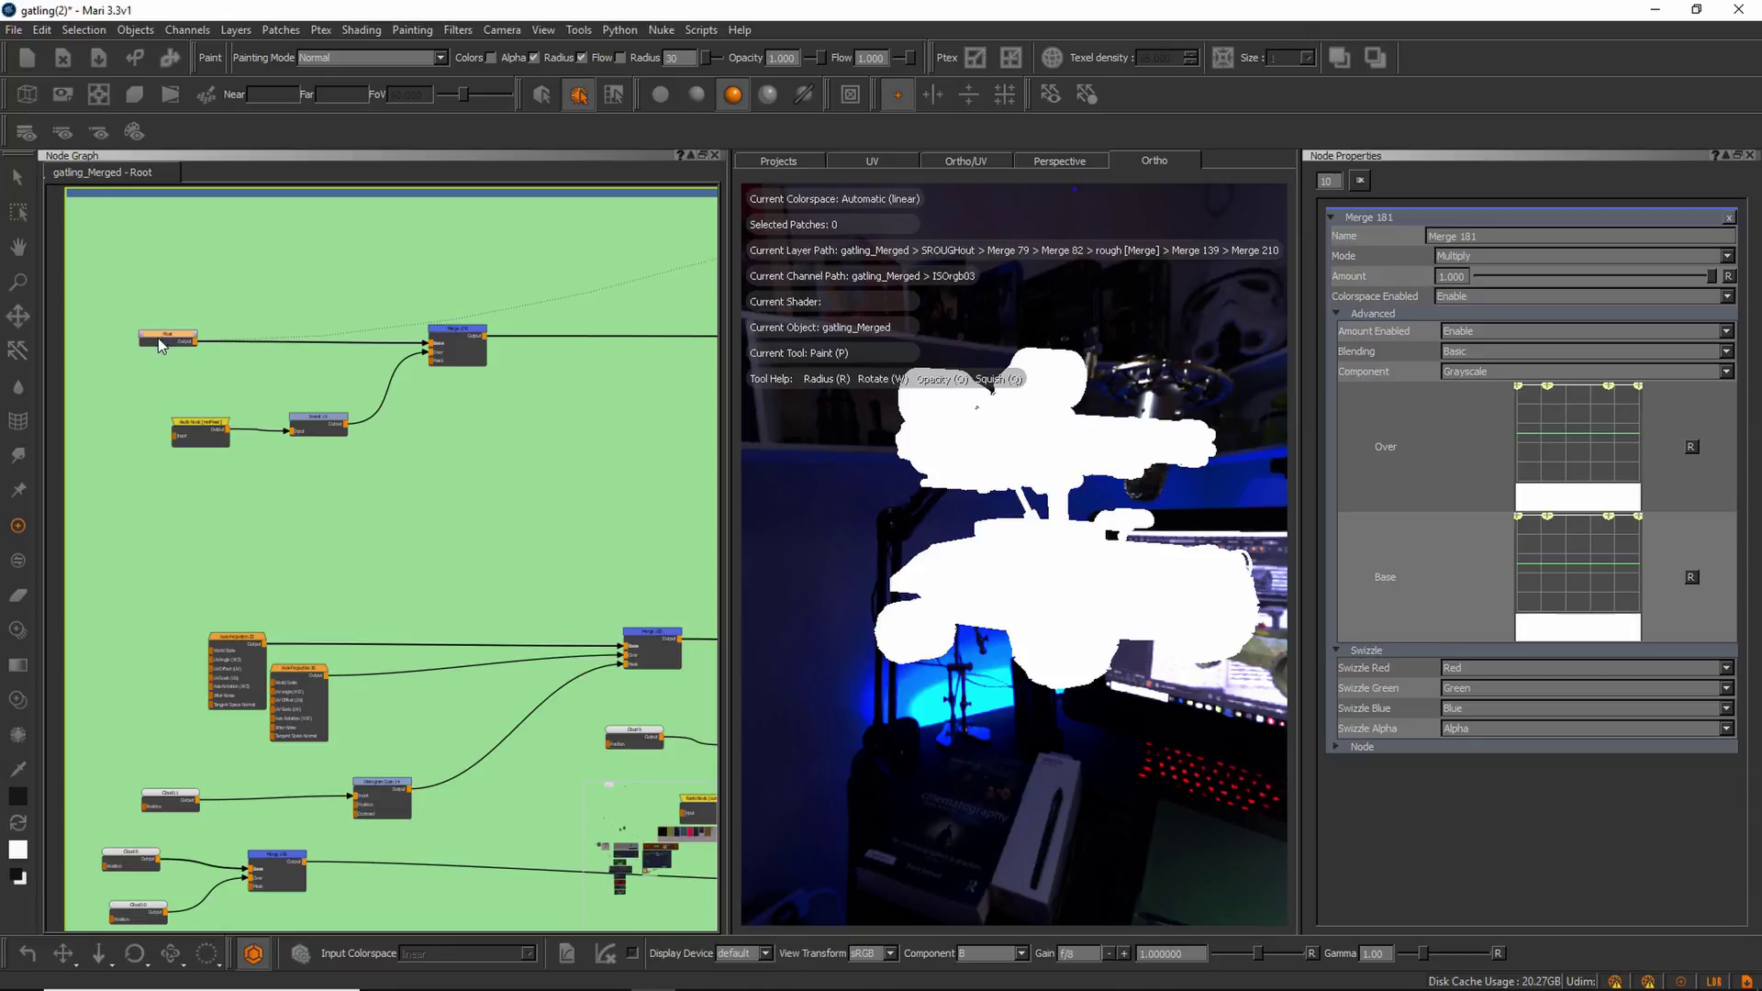
pyautogui.keyDown('alt'); pyautogui.moveTo(218, 287); pyautogui.dragTo(229, 293, button='right'); pyautogui.keyUp('alt')
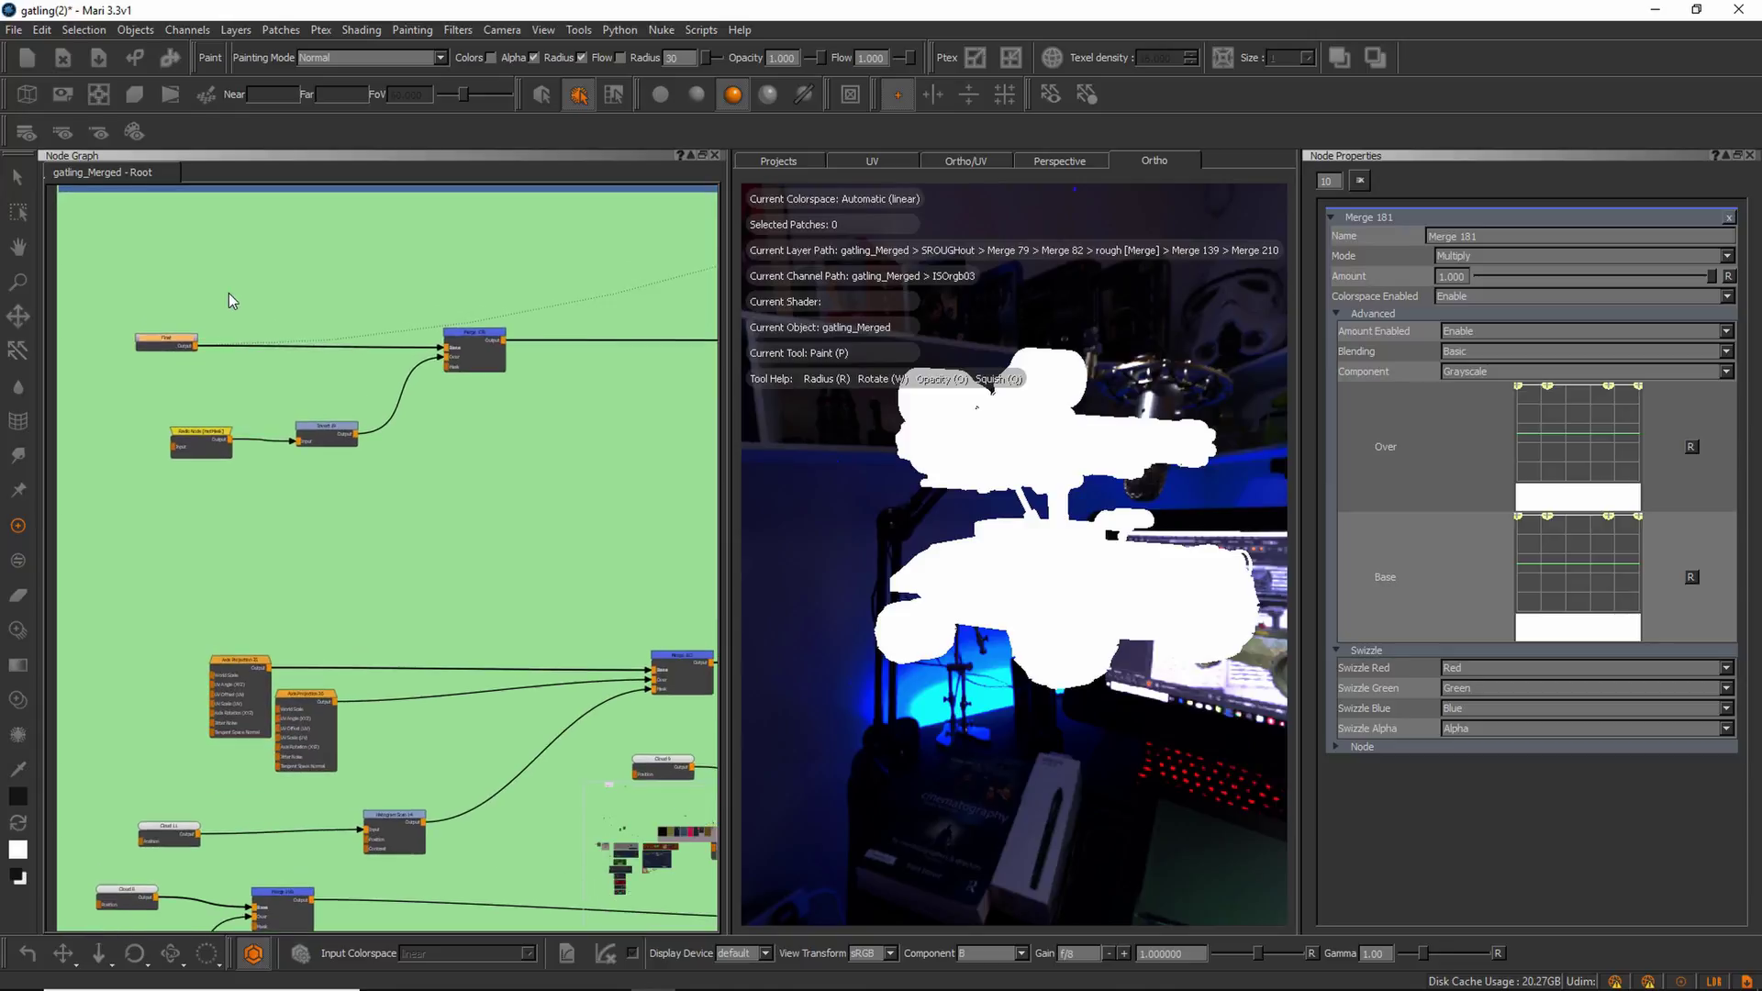
pyautogui.doubleClick(164, 349)
pyautogui.press('Tab')
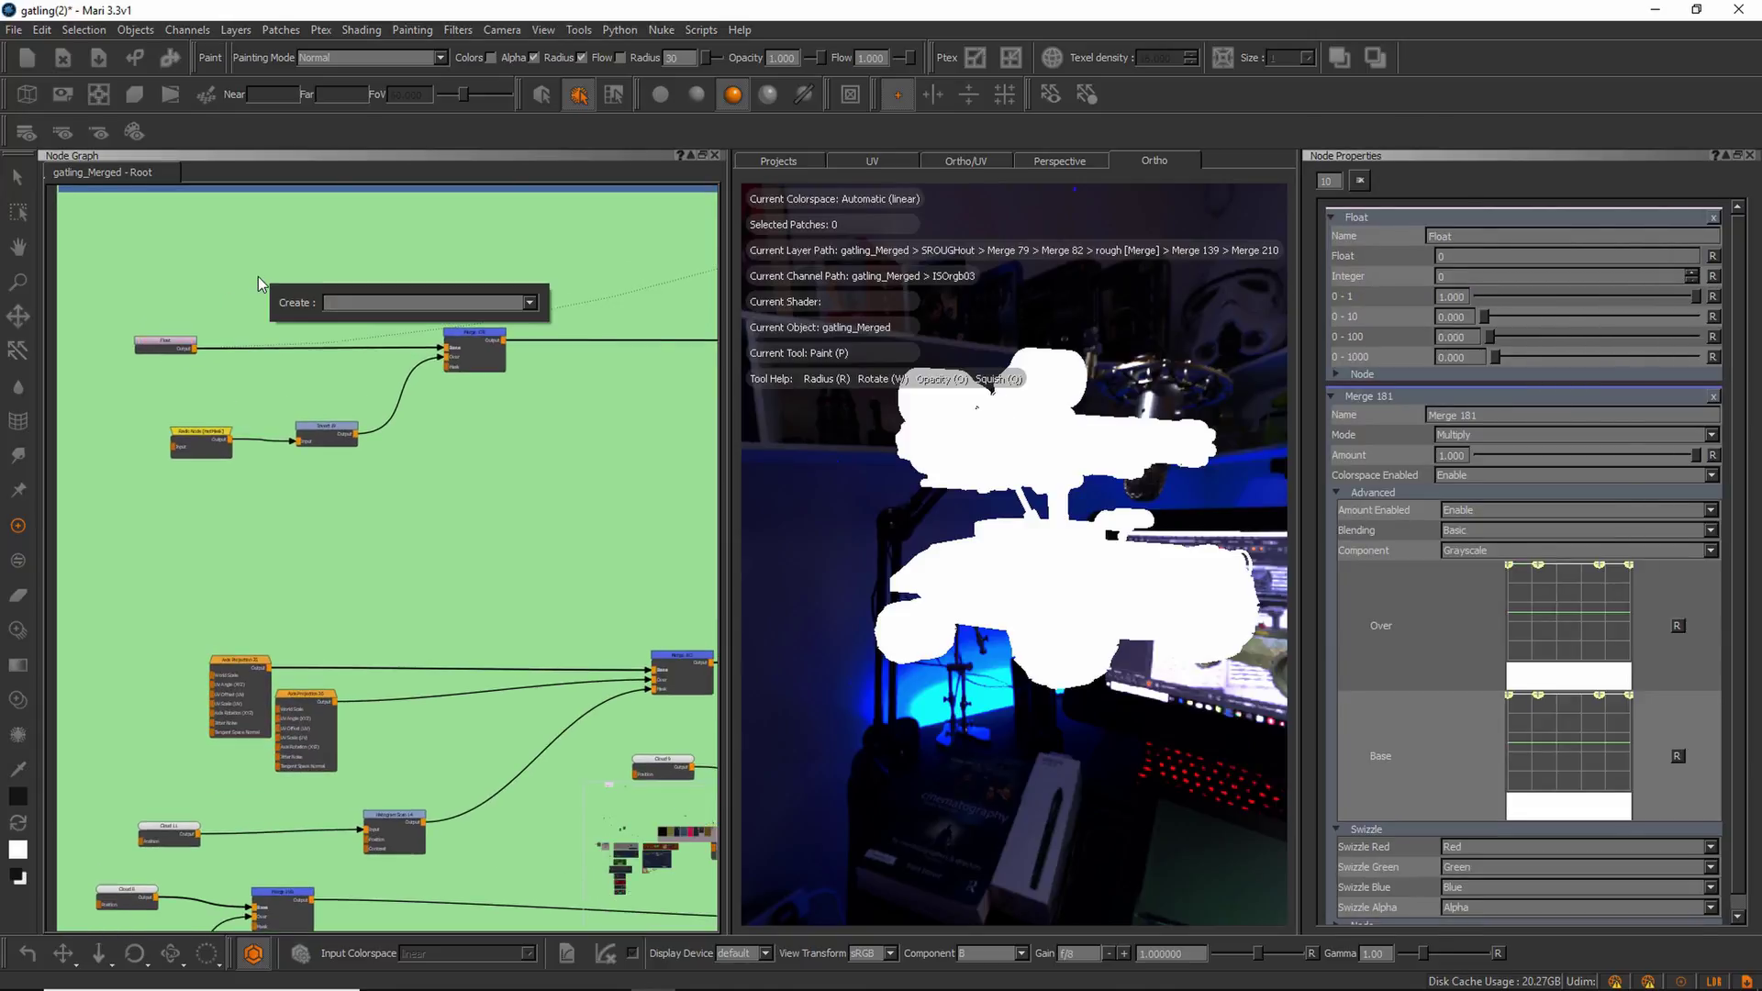
pyautogui.write('col')
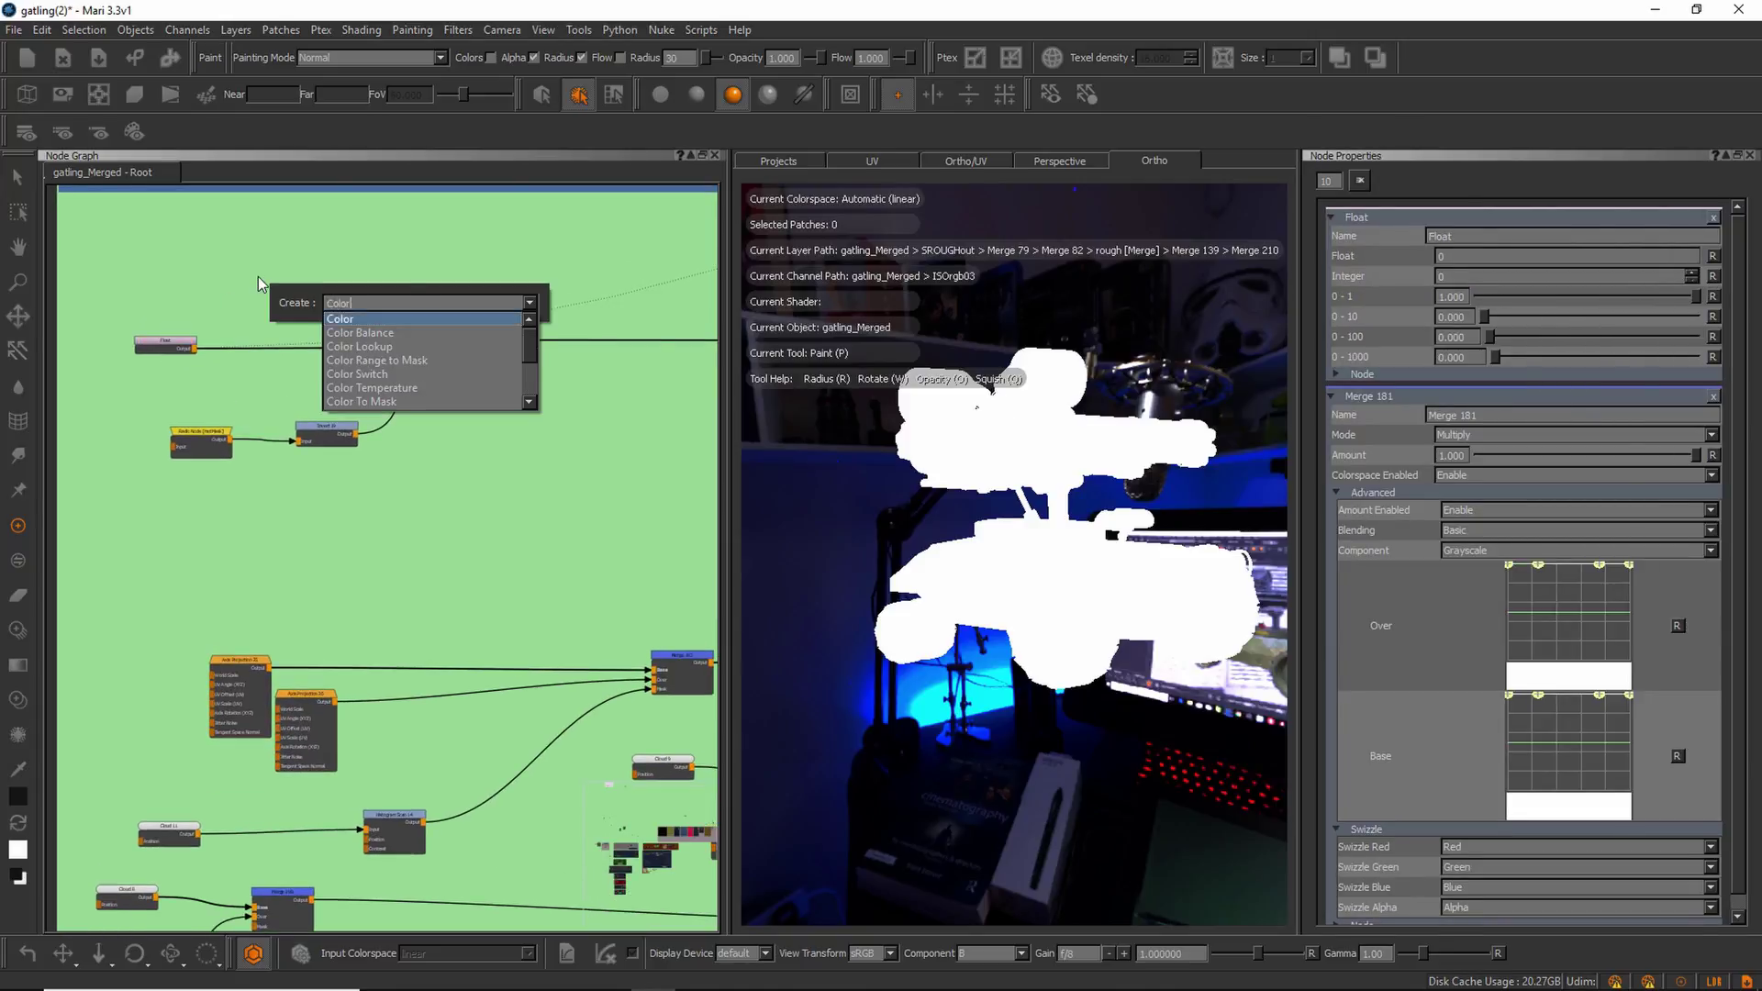
pyautogui.press('Return')
pyautogui.doubleClick(299, 290)
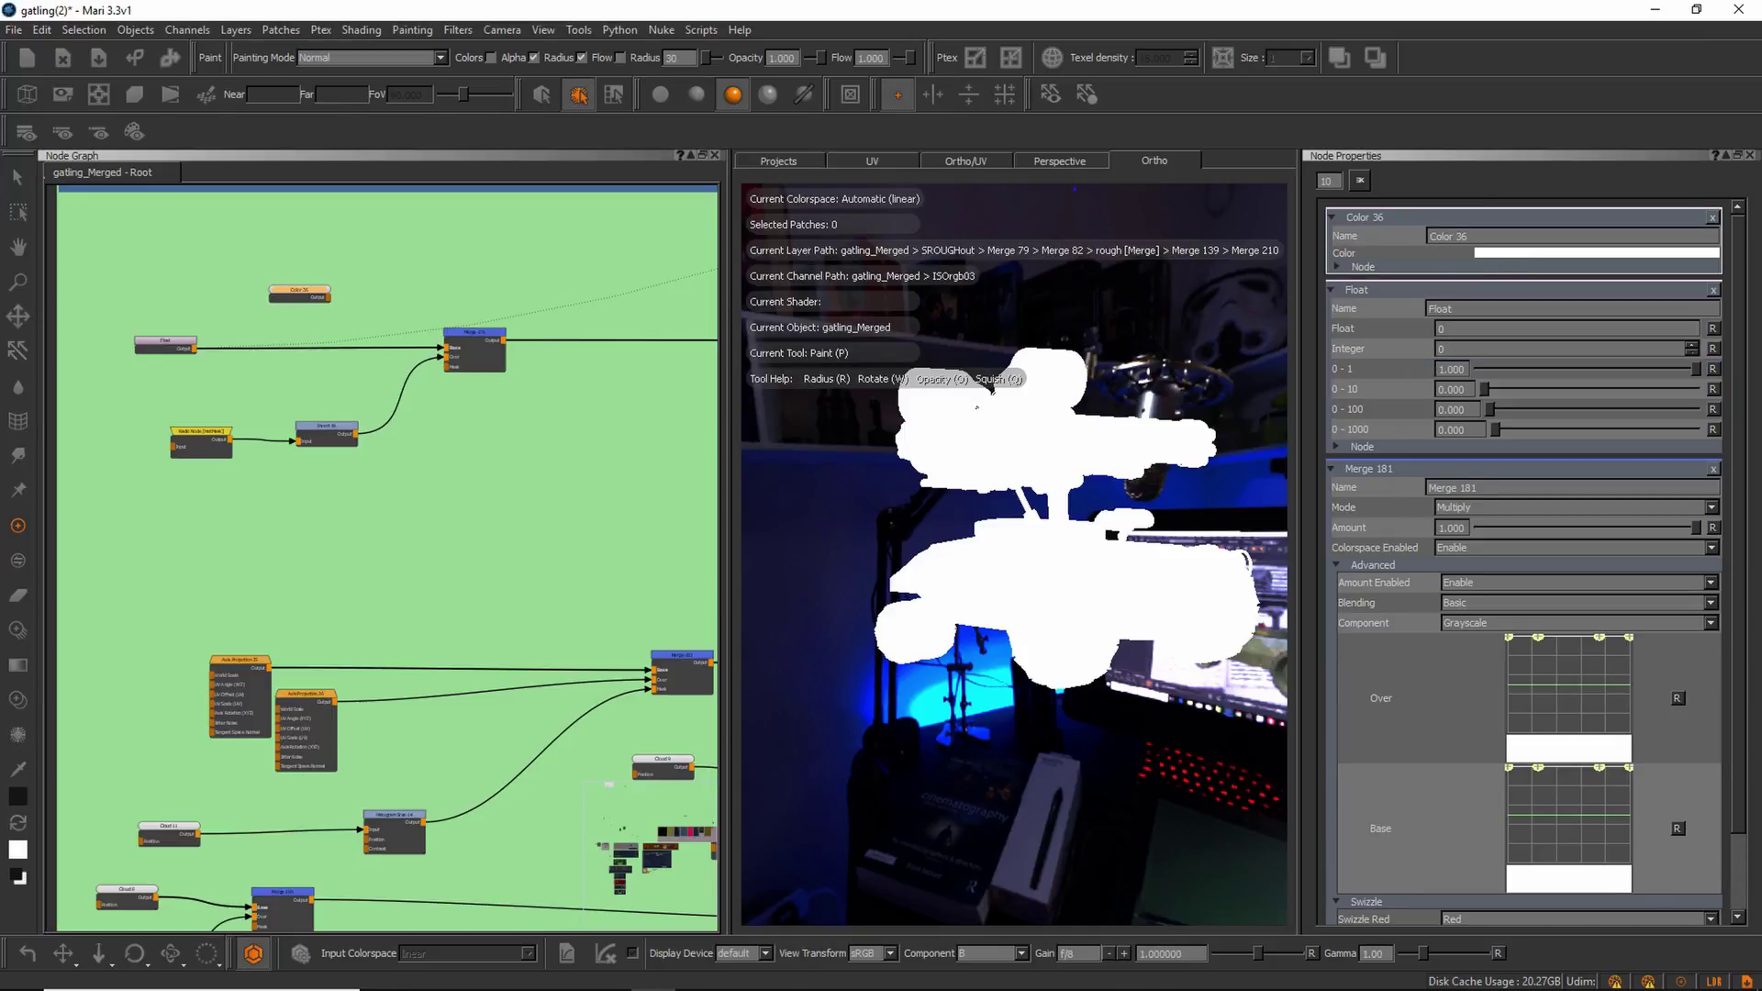
pyautogui.moveTo(300, 291); pyautogui.dragTo(293, 292)
pyautogui.press('Delete')
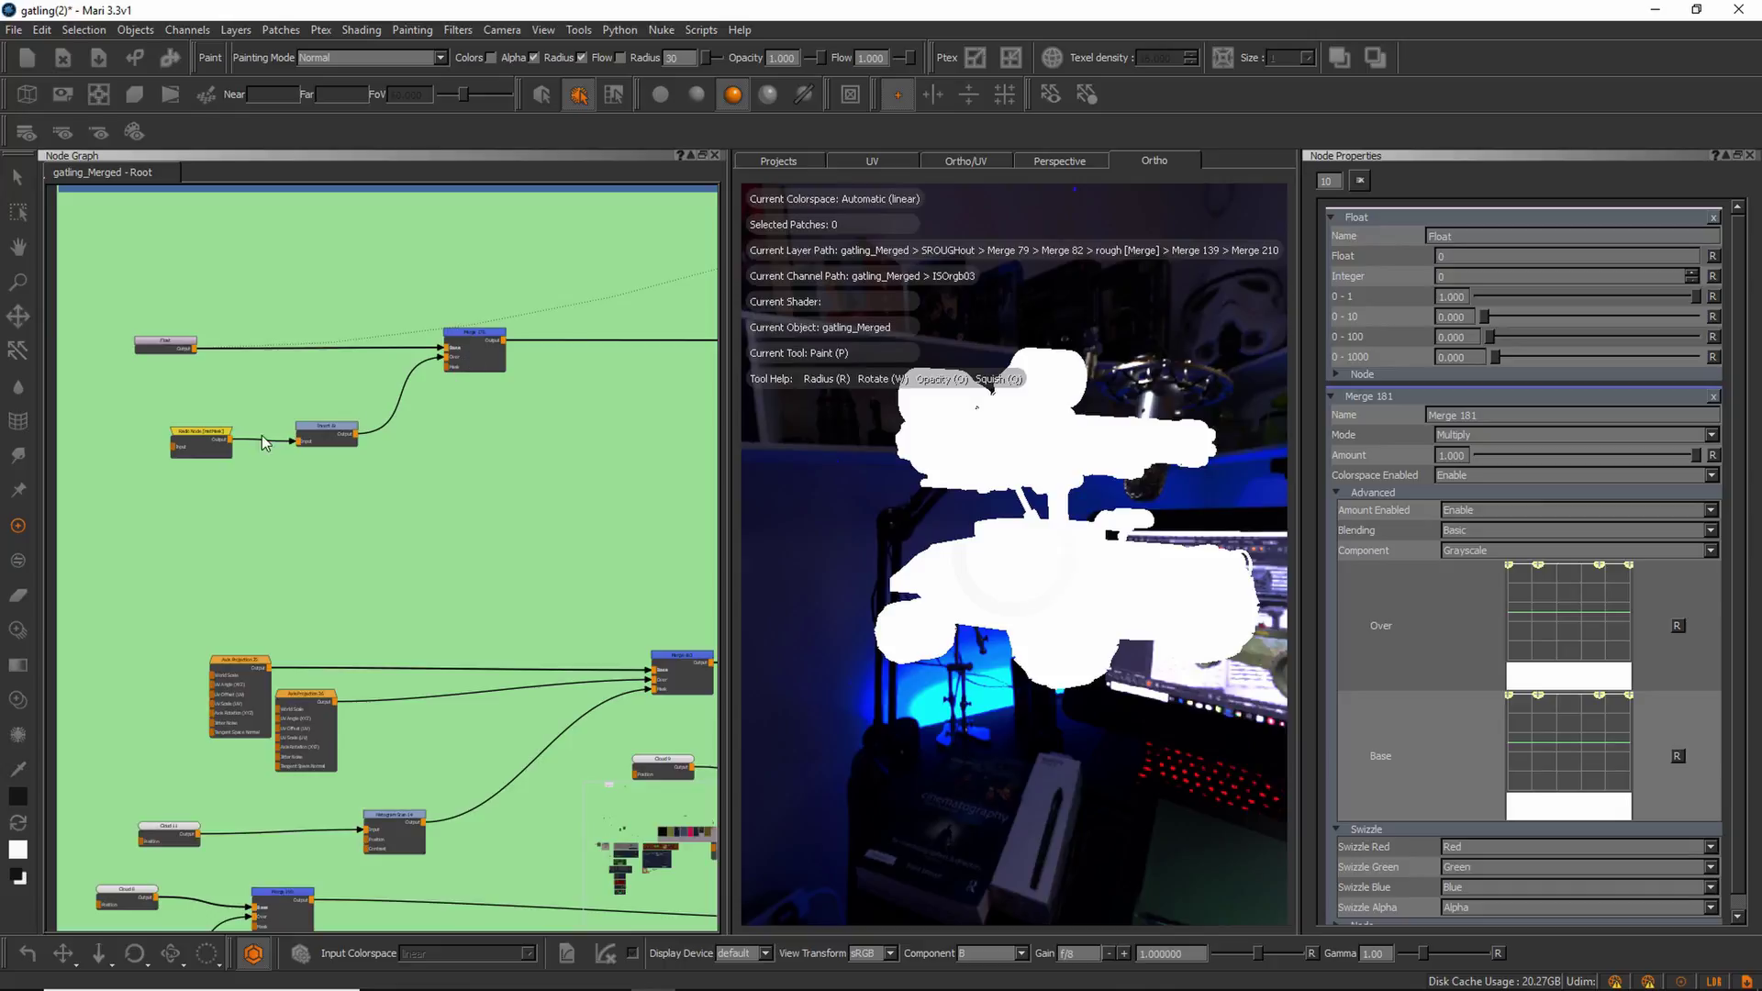
# Display the merge of the Float node and the inverted metMask on the model.
pyautogui.scroll(2, 240, 446)
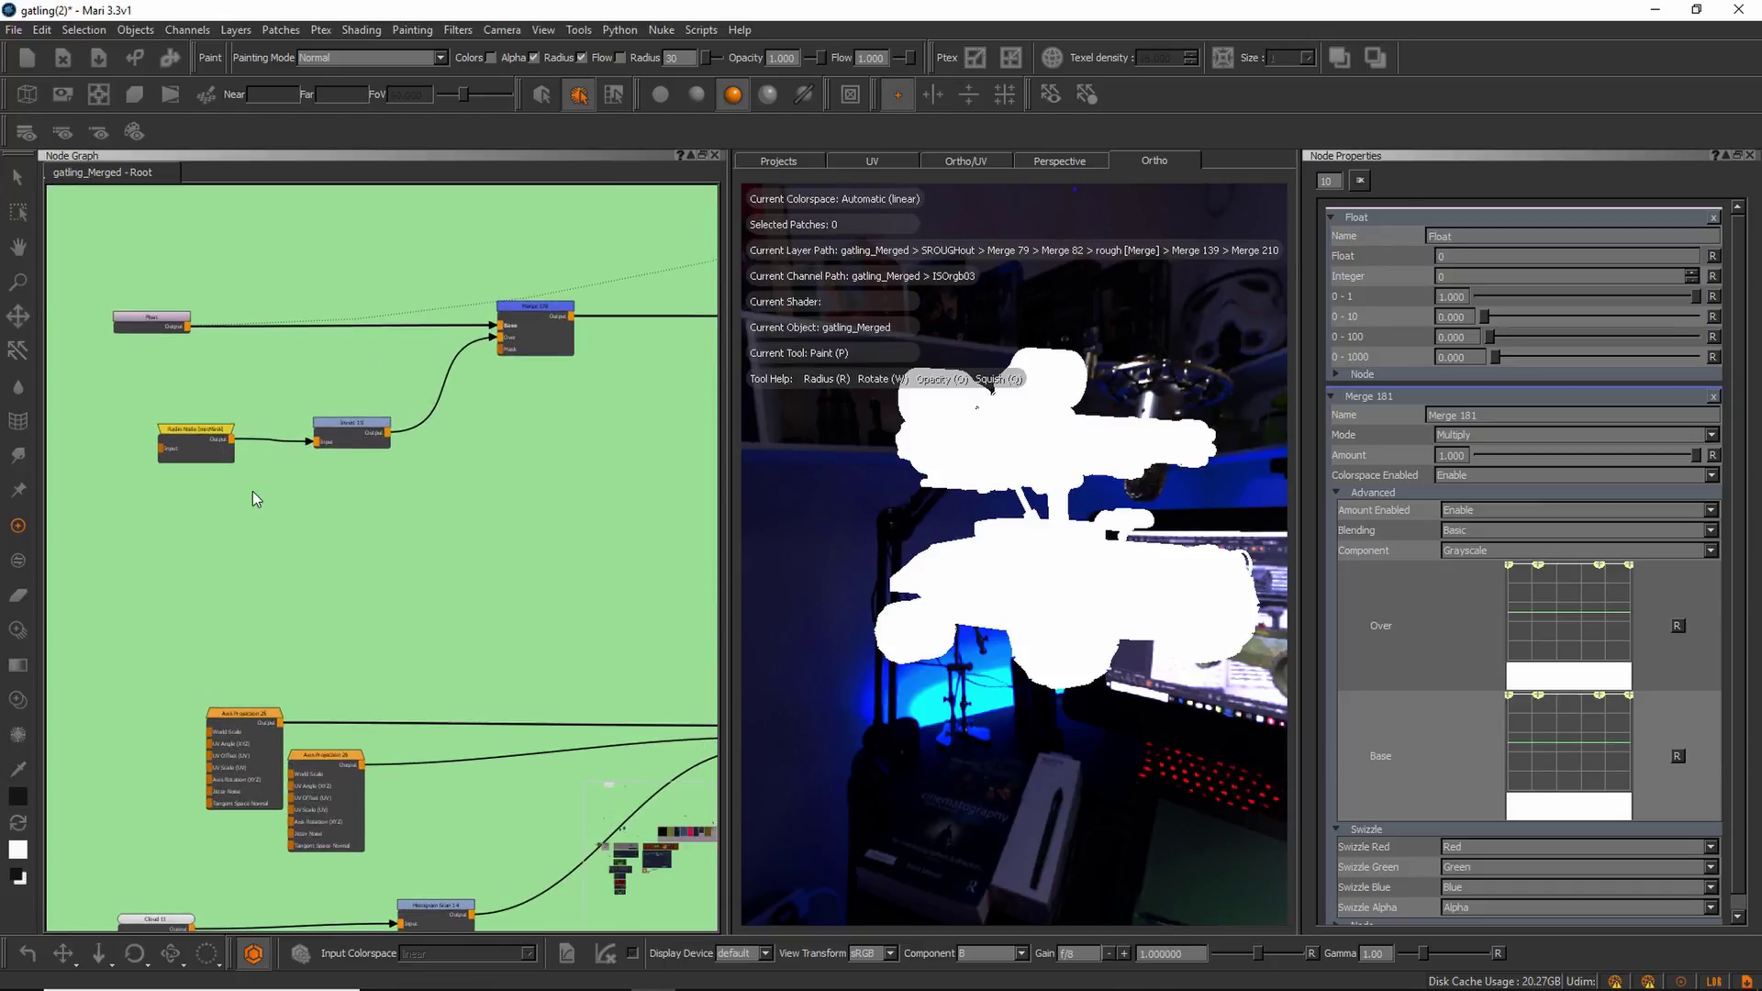
pyautogui.scroll(3, 322, 500)
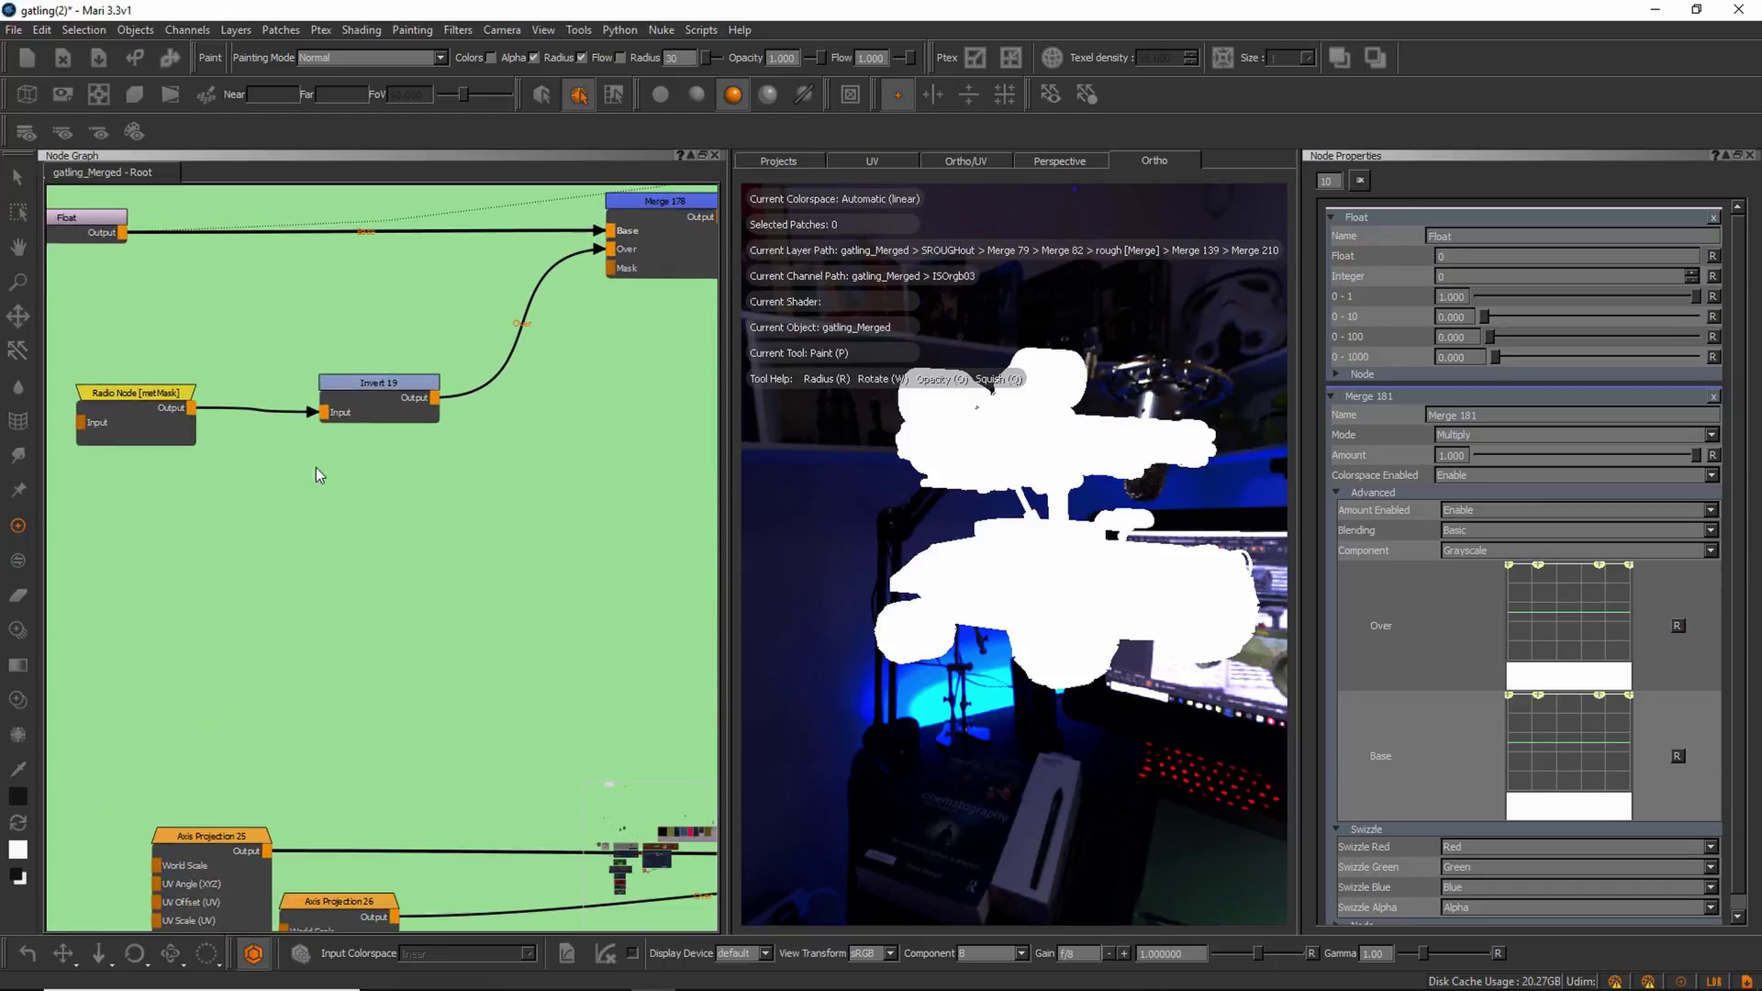
pyautogui.moveTo(222, 480); pyautogui.dragTo(543, 581, button='middle')
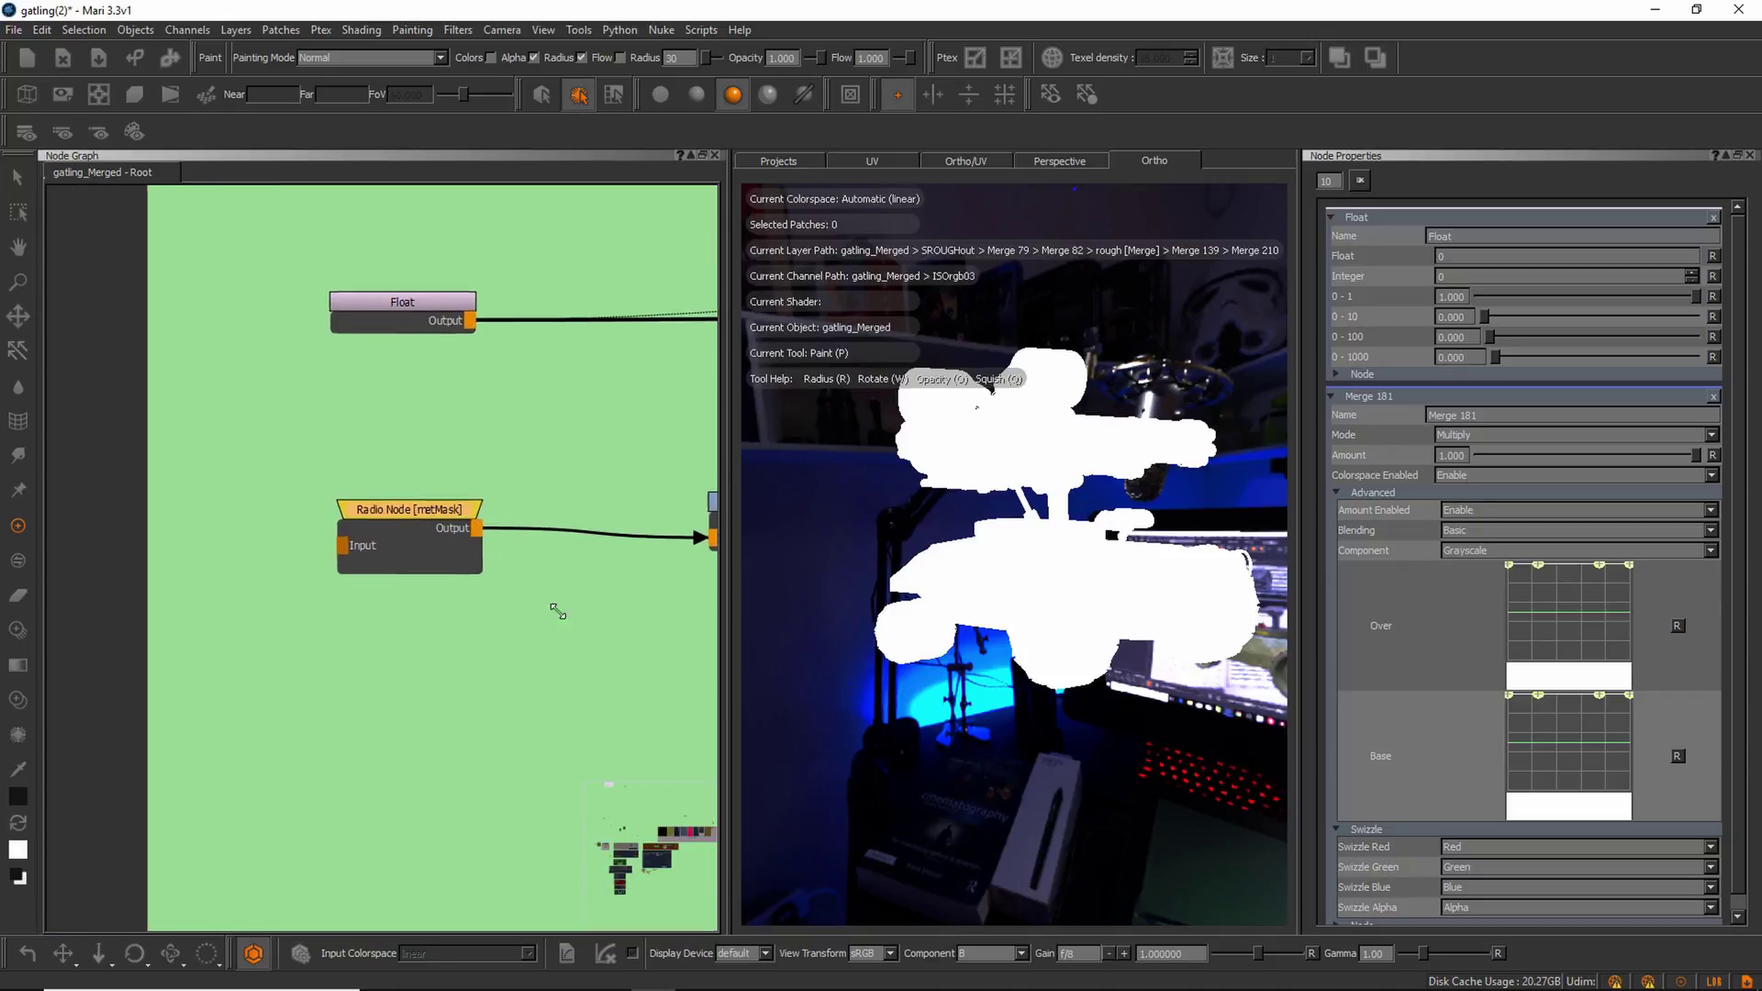
pyautogui.scroll(-3, 554, 613)
pyautogui.moveTo(566, 636); pyautogui.dragTo(304, 646, button='middle')
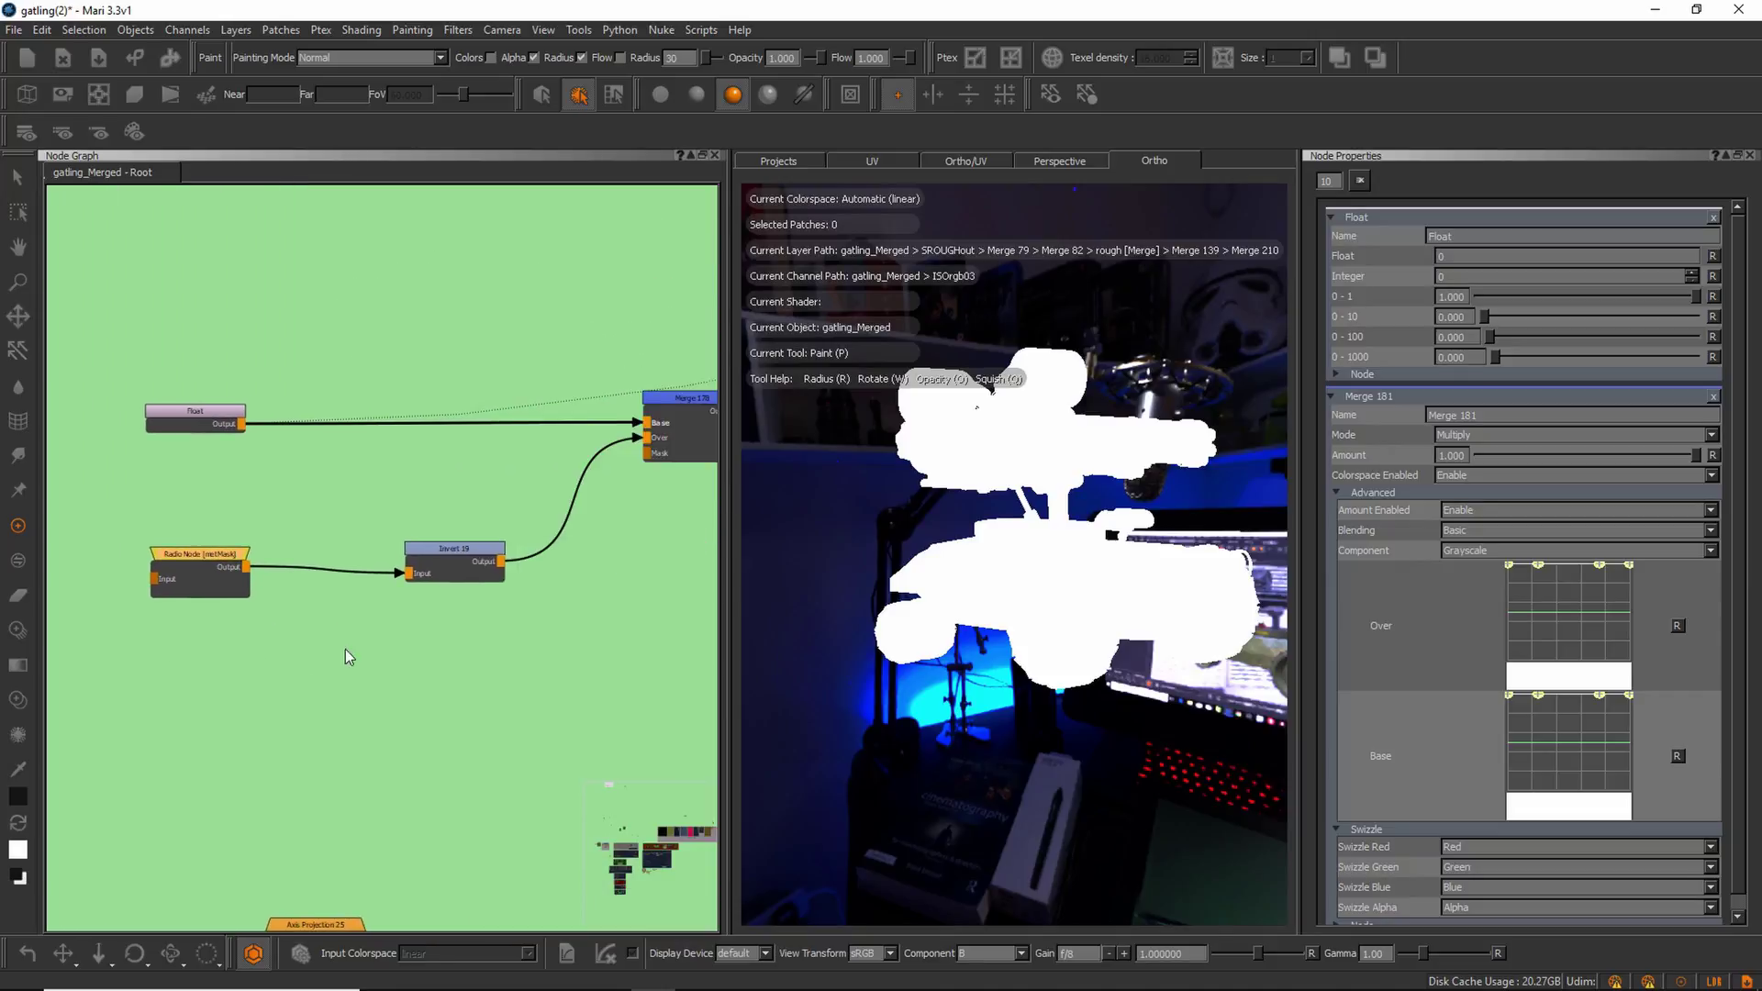
pyautogui.click(451, 549)
pyautogui.moveTo(683, 404); pyautogui.dragTo(663, 403)
pyautogui.press('1')
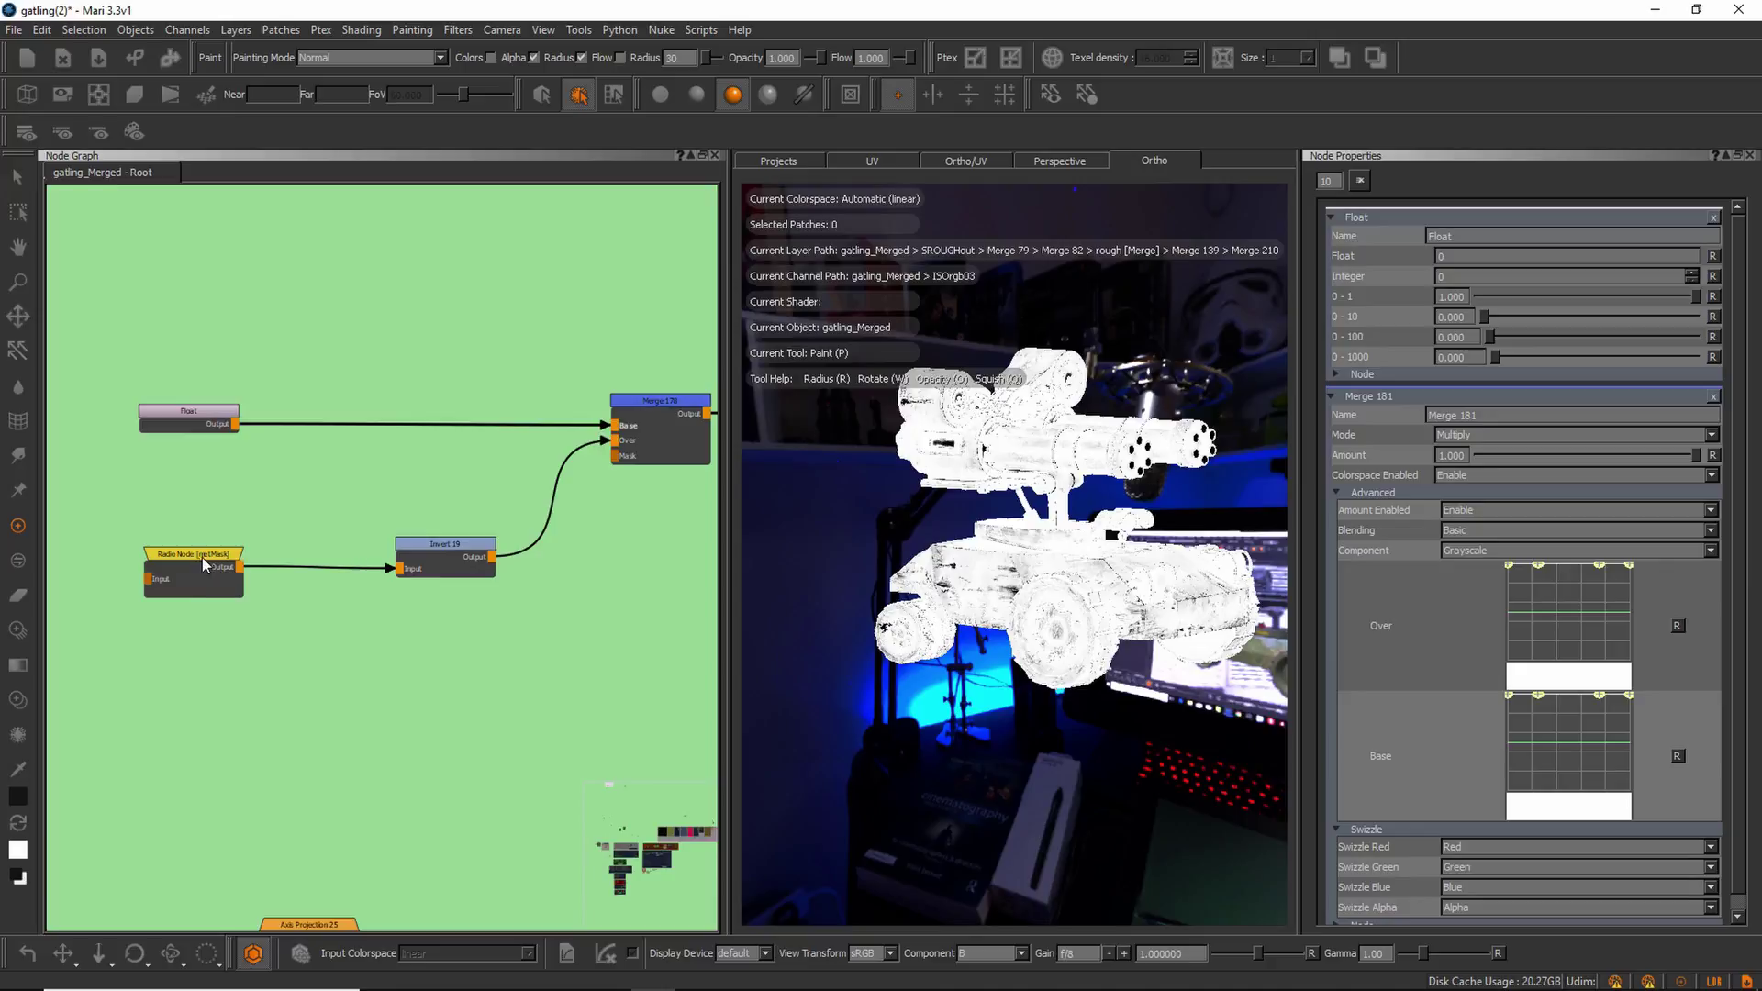
# Trace the metMask radio node through the Invert node into the merge's Over input.
pyautogui.moveTo(202, 558); pyautogui.dragTo(196, 556)
pyautogui.moveTo(435, 574); pyautogui.dragTo(449, 553)
pyautogui.moveTo(681, 402); pyautogui.dragTo(675, 411)
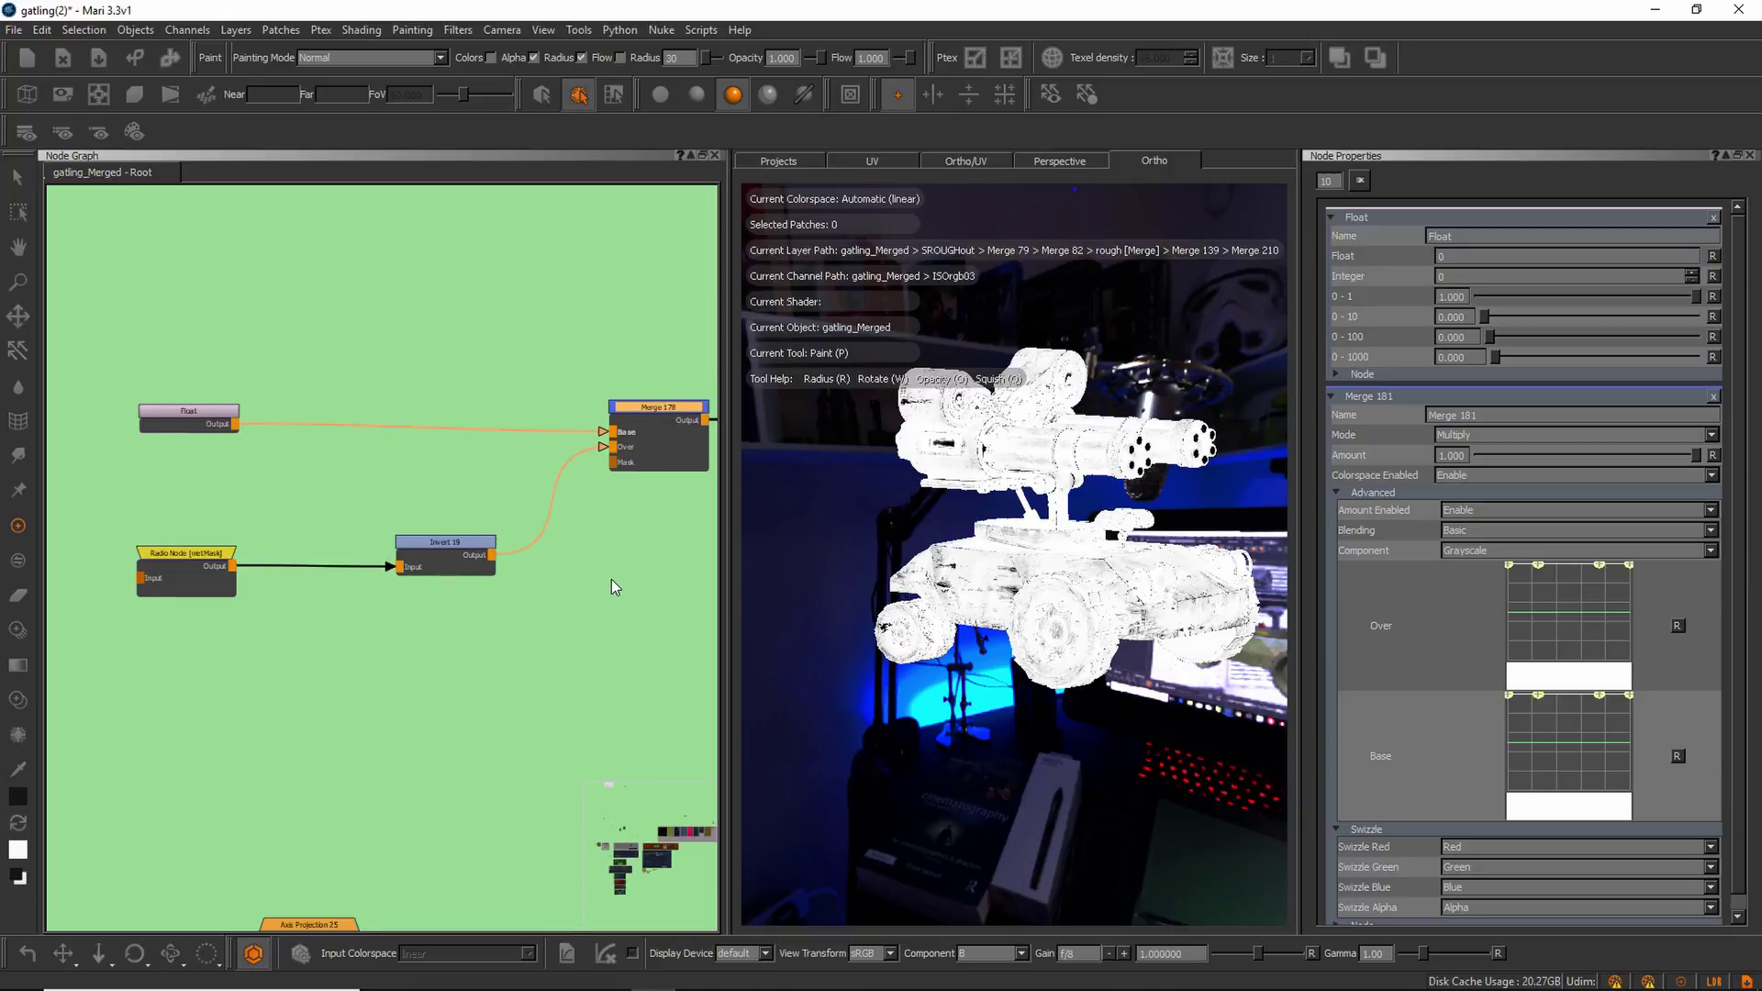
pyautogui.moveTo(615, 577); pyautogui.dragTo(565, 581, button='middle')
pyautogui.keyDown('alt'); pyautogui.moveTo(566, 581); pyautogui.dragTo(485, 619, button='right'); pyautogui.keyUp('alt')
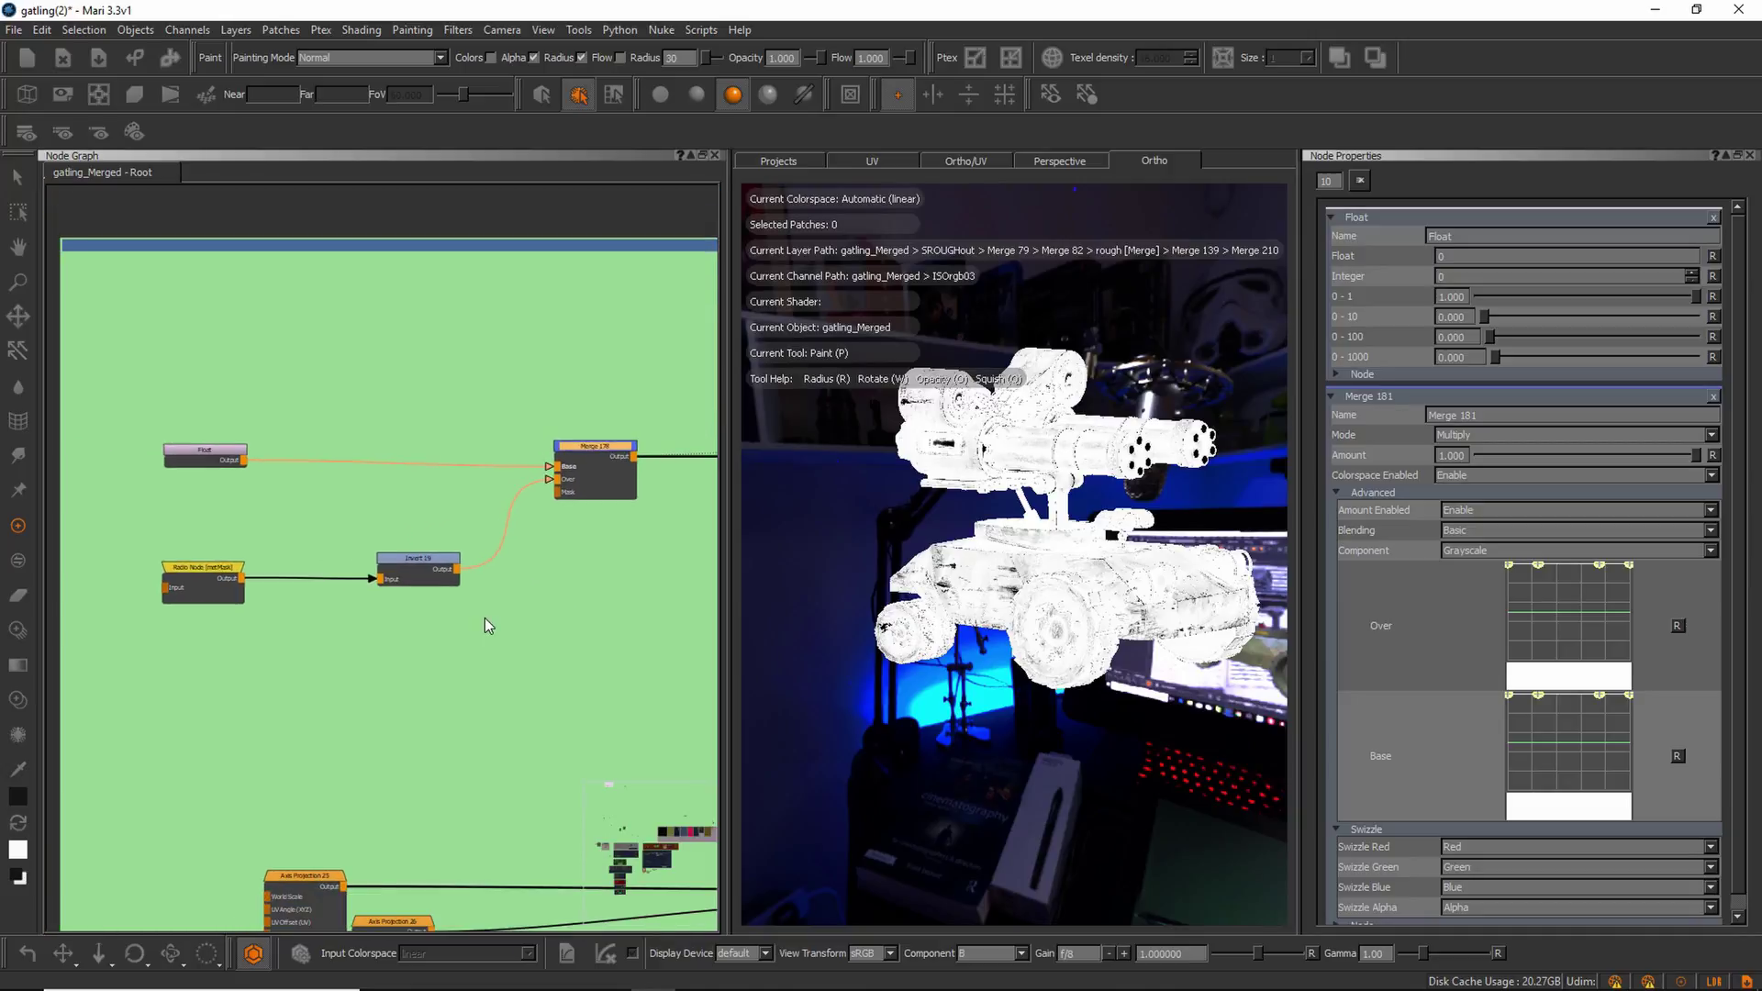
pyautogui.moveTo(425, 561); pyautogui.dragTo(429, 561)
pyautogui.moveTo(613, 450); pyautogui.dragTo(620, 443)
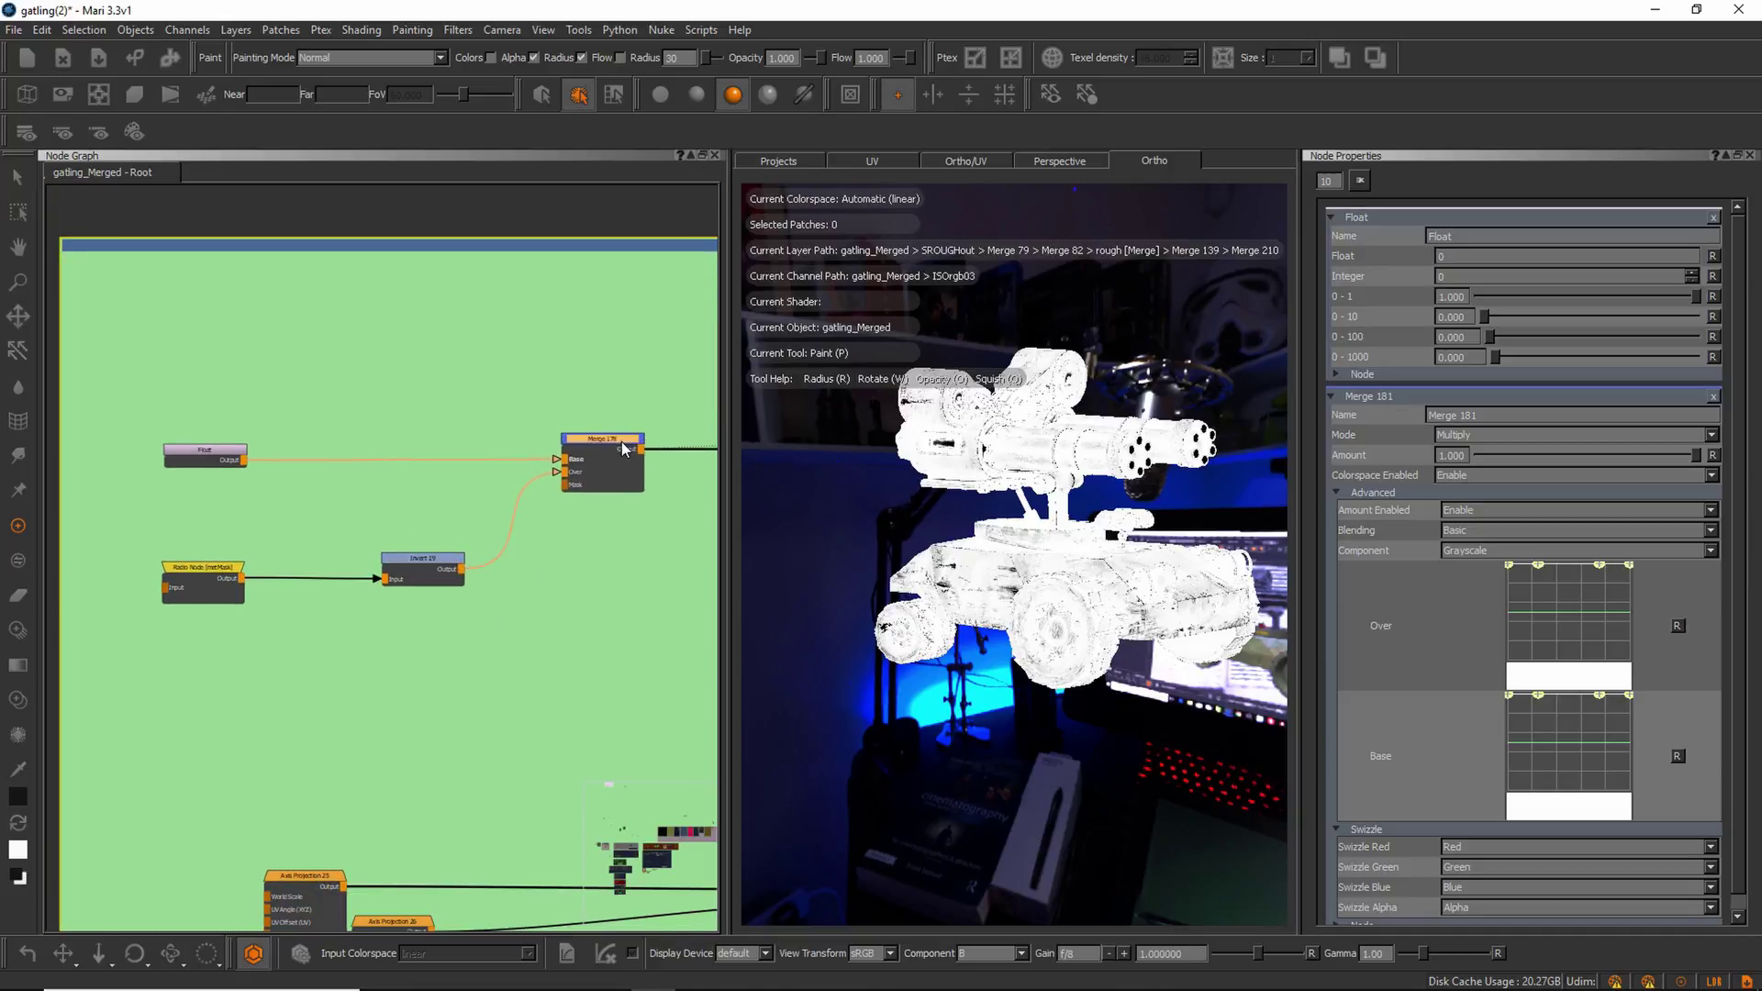
# Display the metMask radio node on the model and examine the mask on the vehicle body up close.
pyautogui.keyDown('alt'); pyautogui.moveTo(941, 581); pyautogui.dragTo(971, 580); pyautogui.keyUp('alt')
pyautogui.moveTo(209, 571); pyautogui.dragTo(201, 571)
pyautogui.press('v')
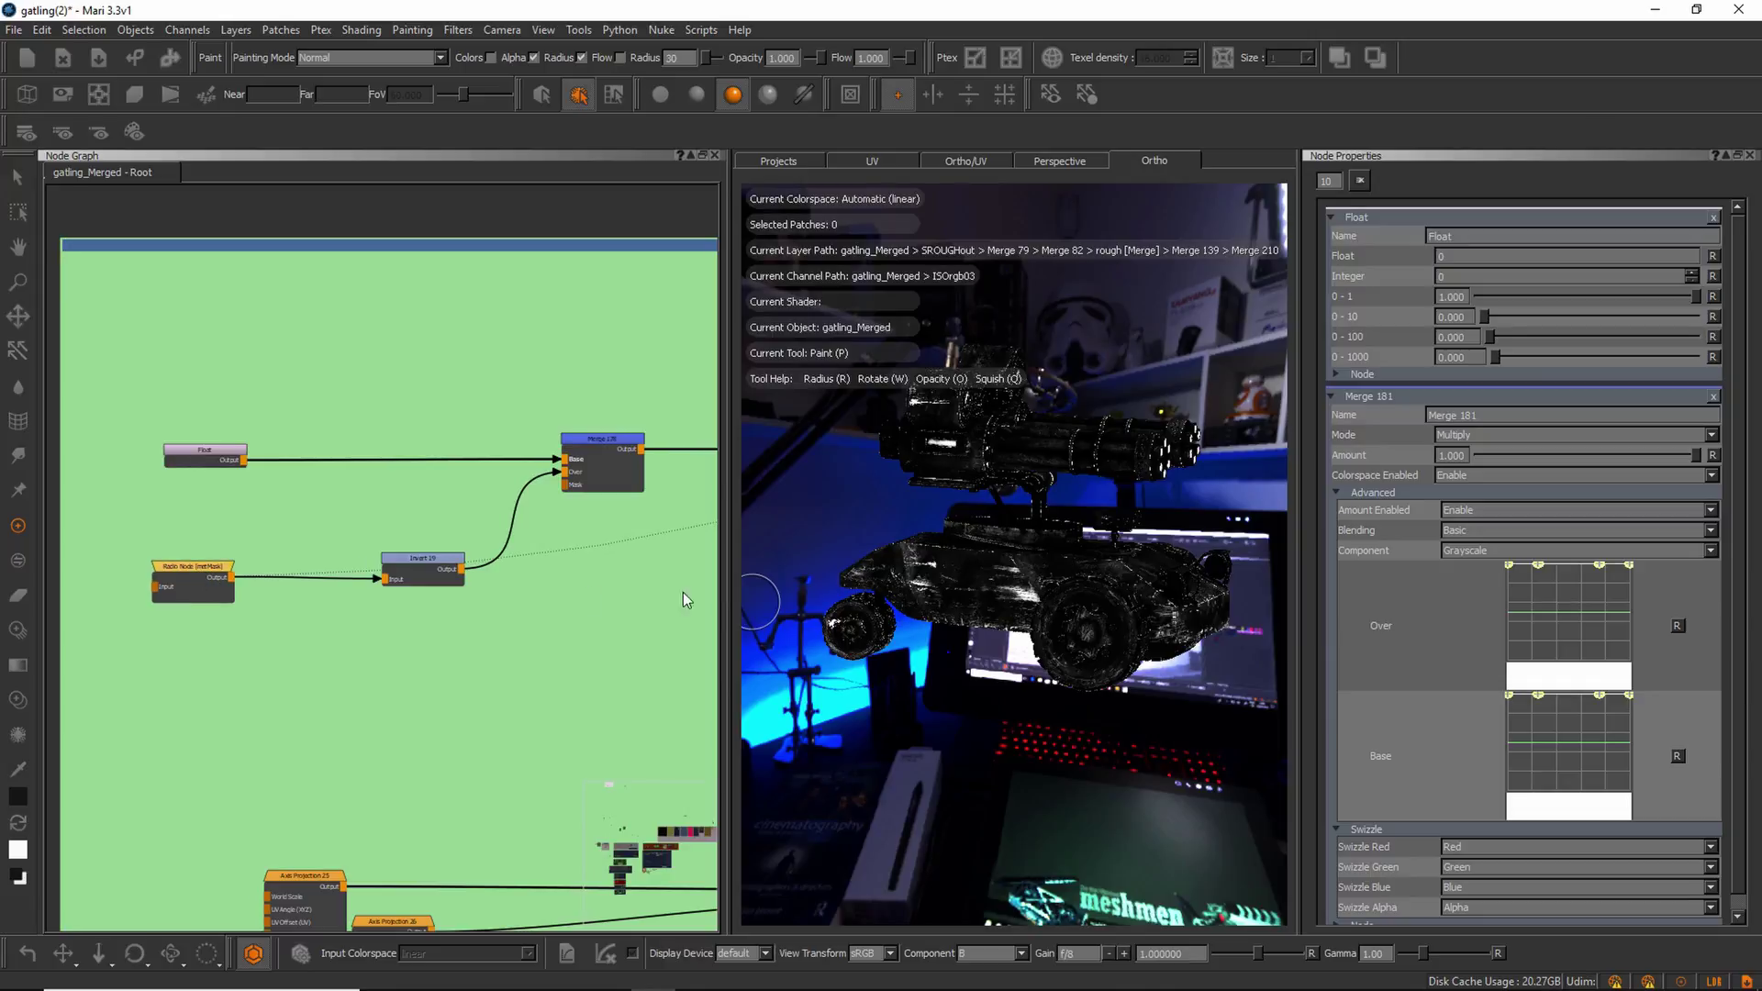
pyautogui.keyDown('alt'); pyautogui.moveTo(940, 624); pyautogui.dragTo(931, 617); pyautogui.keyUp('alt')
pyautogui.keyDown('alt'); pyautogui.moveTo(930, 617); pyautogui.dragTo(1014, 613, button='right'); pyautogui.keyUp('alt')
pyautogui.keyDown('alt'); pyautogui.moveTo(982, 609); pyautogui.dragTo(1010, 611); pyautogui.keyUp('alt')
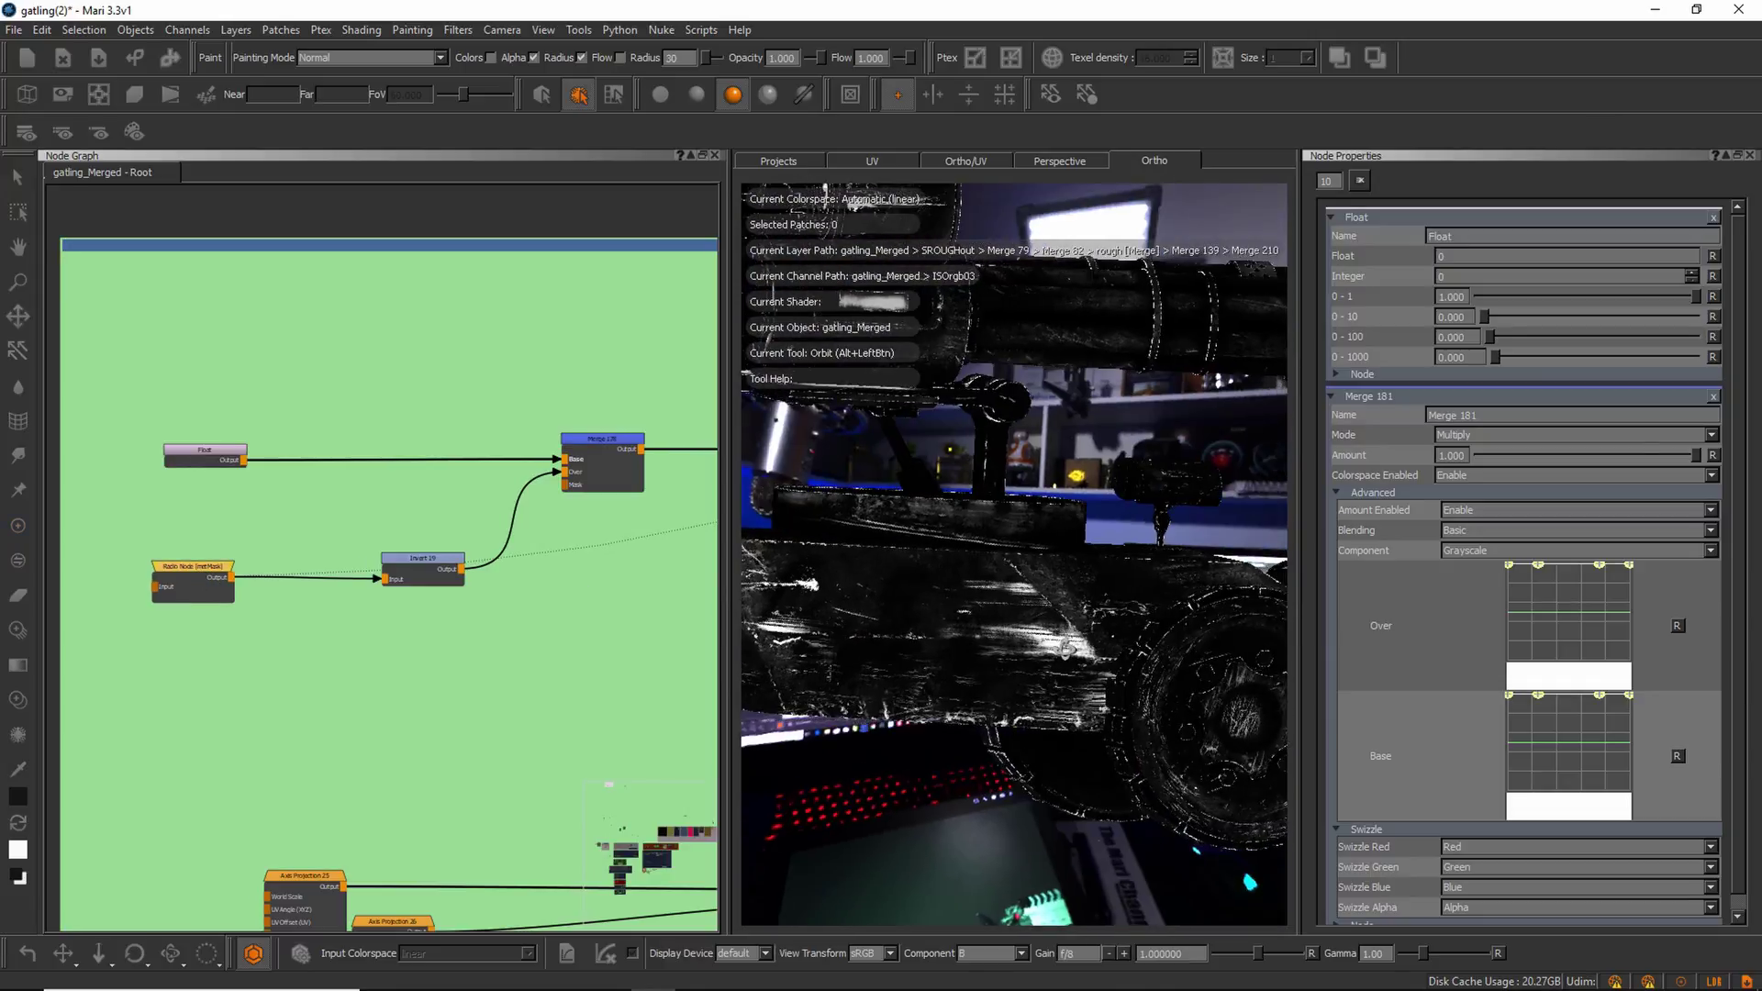
pyautogui.keyDown('alt'); pyautogui.moveTo(1005, 608); pyautogui.dragTo(1058, 628, button='middle'); pyautogui.keyUp('alt')
pyautogui.keyDown('alt'); pyautogui.moveTo(1059, 628); pyautogui.dragTo(1002, 633, button='right'); pyautogui.keyUp('alt')
pyautogui.keyDown('alt'); pyautogui.moveTo(1002, 634); pyautogui.dragTo(993, 664); pyautogui.keyUp('alt')
# Display the Invert node's output on the model and view it from another angle.
pyautogui.click(422, 570)
pyautogui.press('v')
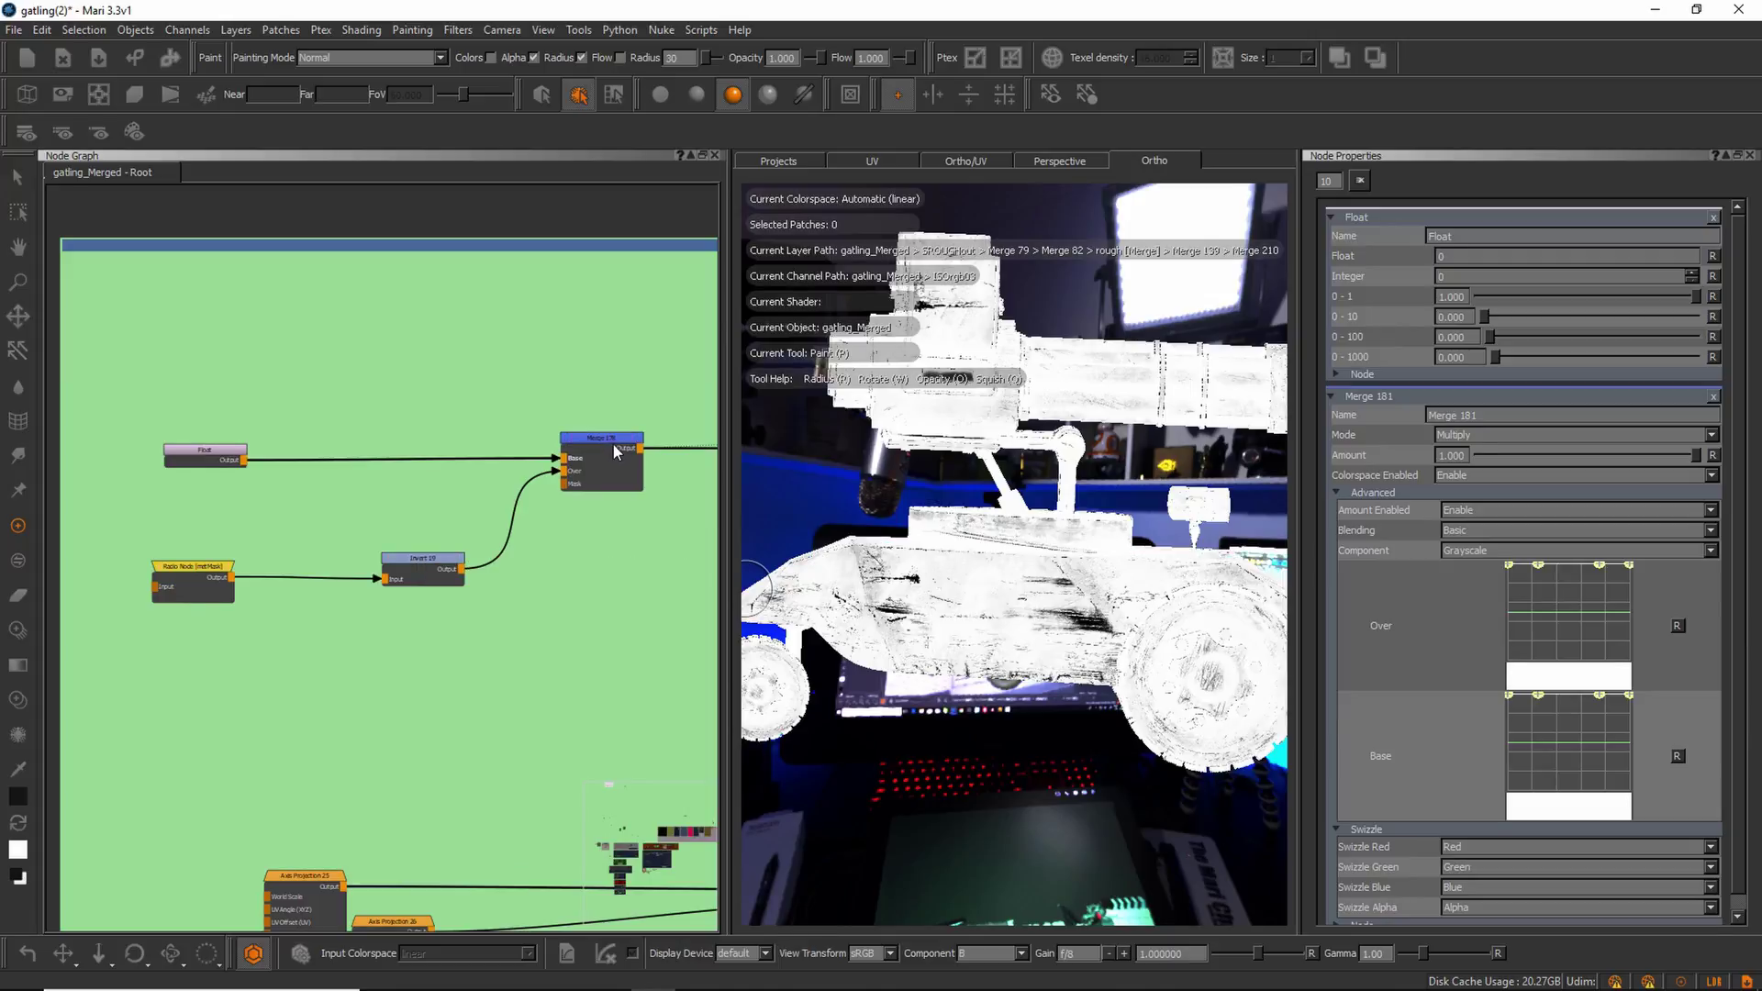
pyautogui.keyDown('alt'); pyautogui.moveTo(918, 667); pyautogui.dragTo(780, 560); pyautogui.keyUp('alt')
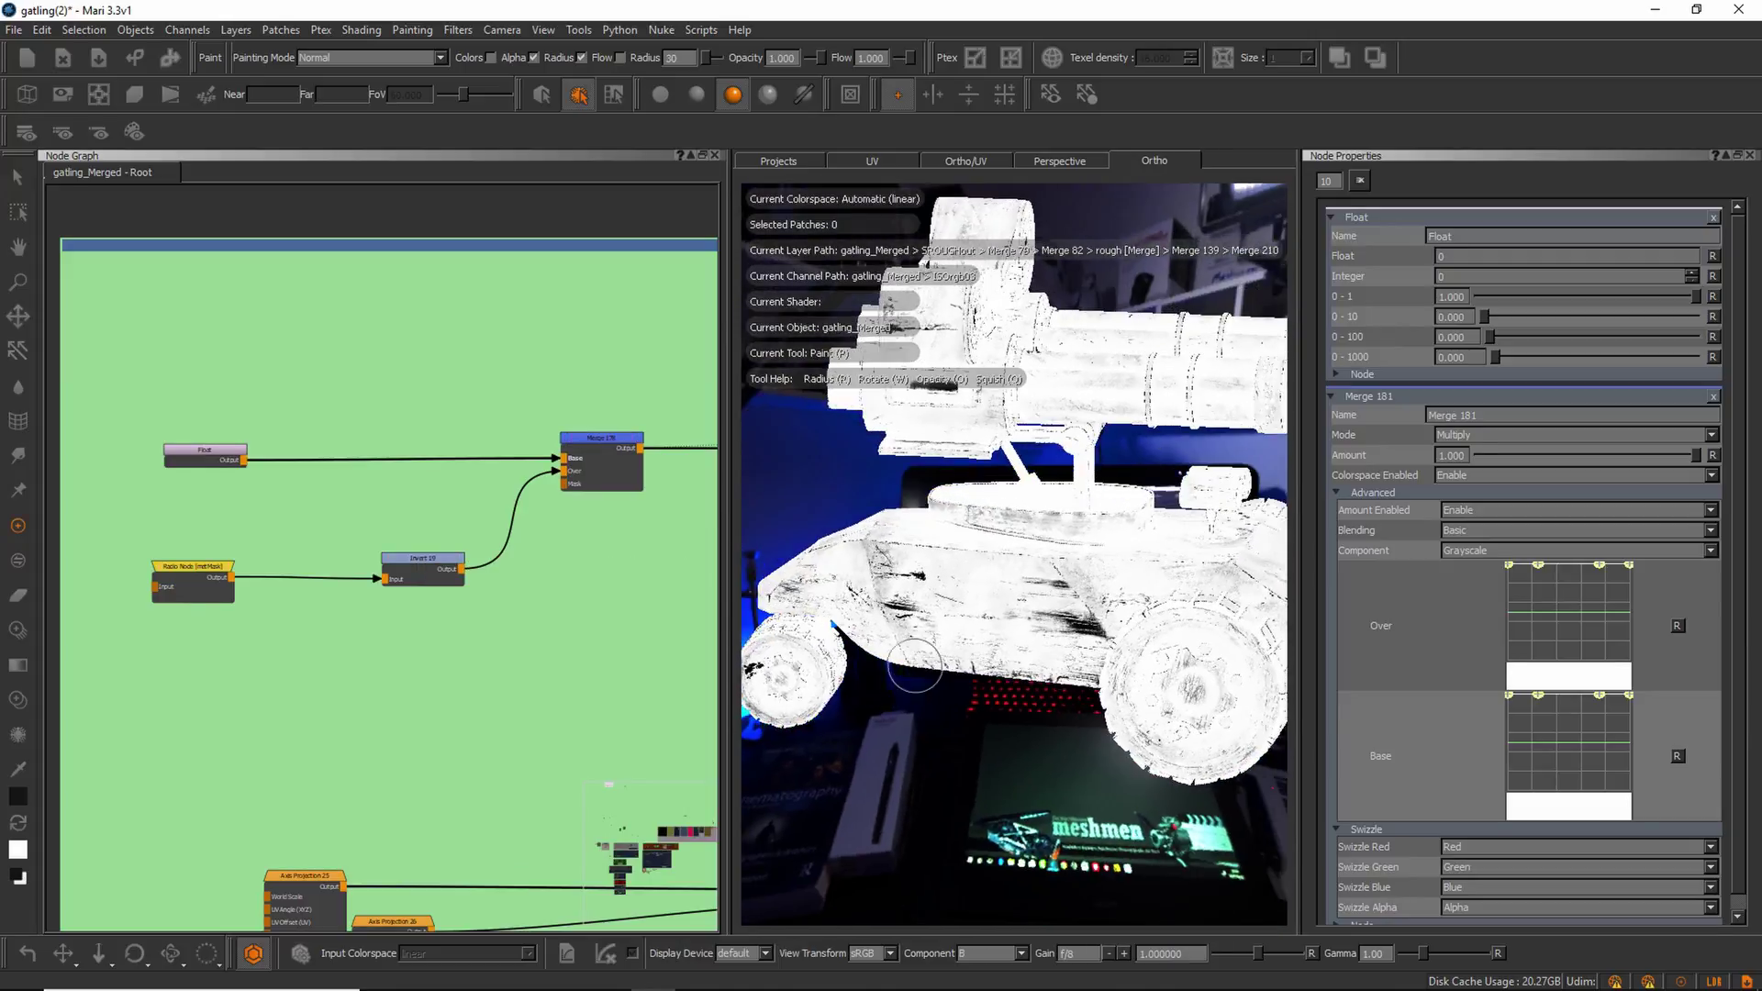
# Open the properties of the multiply merge that combines the Float and inverted metMask nodes.
pyautogui.click(619, 448)
pyautogui.doubleClick(621, 442)
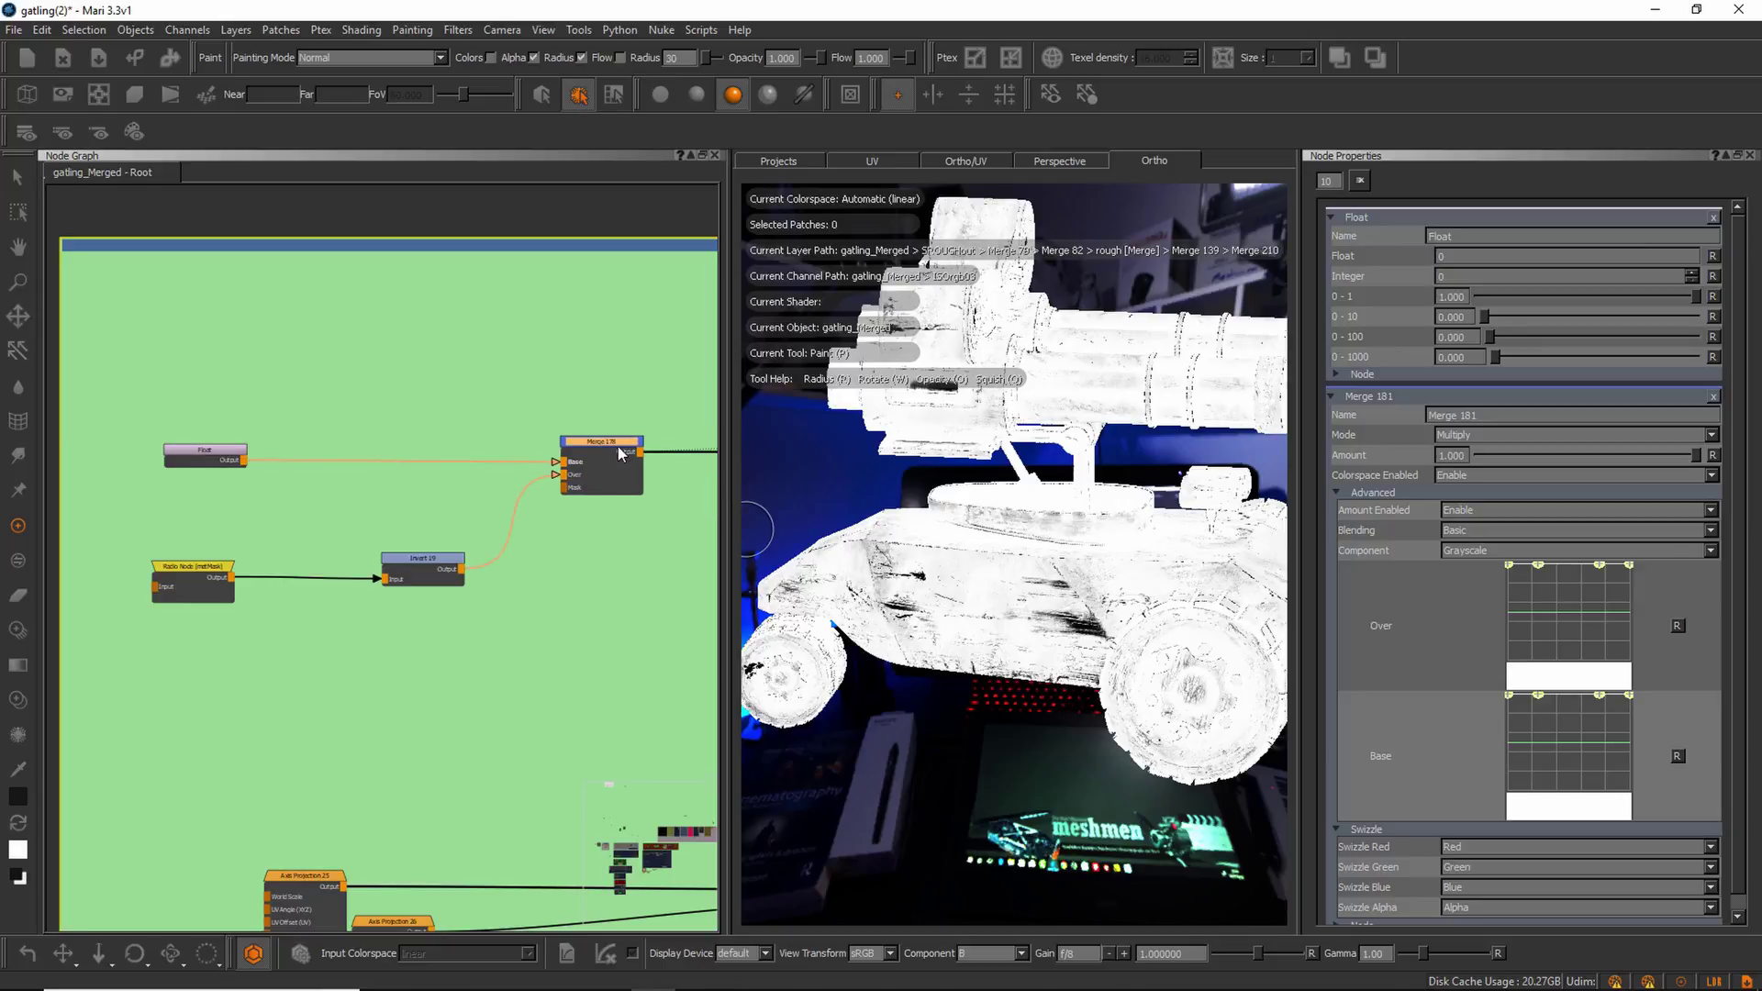
pyautogui.moveTo(1698, 278); pyautogui.dragTo(1633, 266)
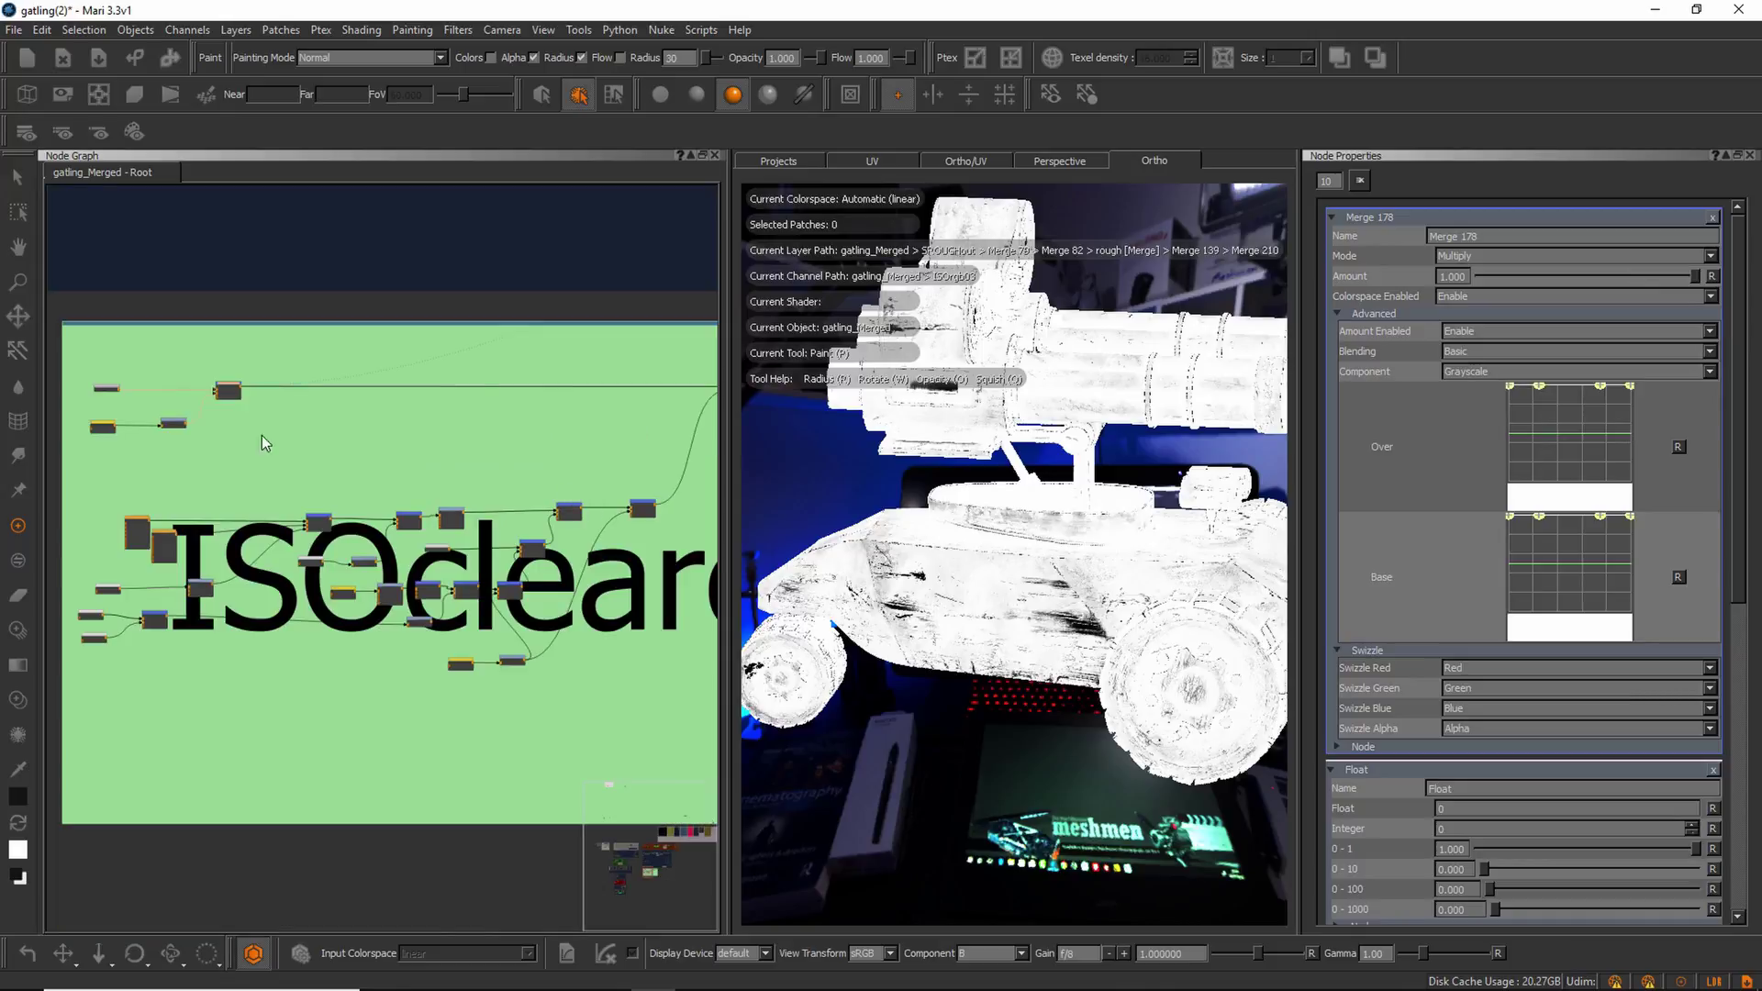
# Open the properties of Merge 179, display its output on the model and examine the vehicle body up close.
pyautogui.moveTo(614, 481); pyautogui.dragTo(478, 535, button='middle')
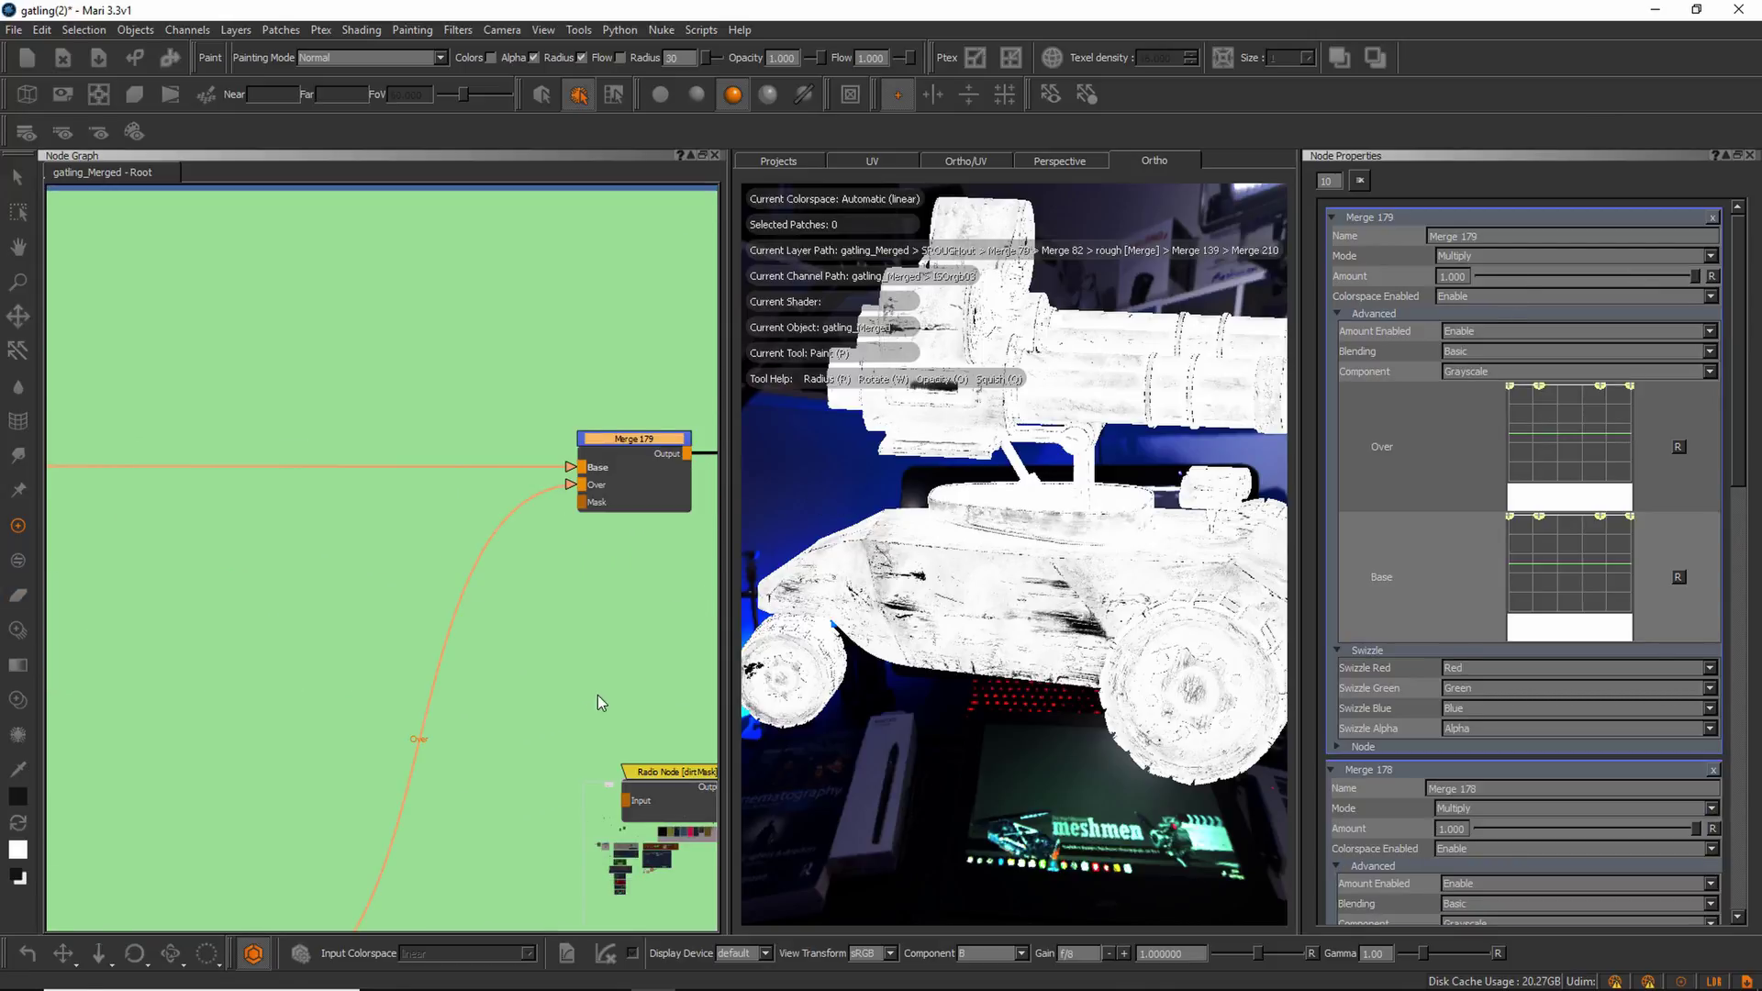
pyautogui.keyDown('alt'); pyautogui.moveTo(601, 703); pyautogui.dragTo(165, 740, button='right'); pyautogui.keyUp('alt')
pyautogui.moveTo(316, 727); pyautogui.dragTo(635, 562, button='middle')
pyautogui.moveTo(484, 548); pyautogui.dragTo(117, 681, button='middle')
pyautogui.press('1')
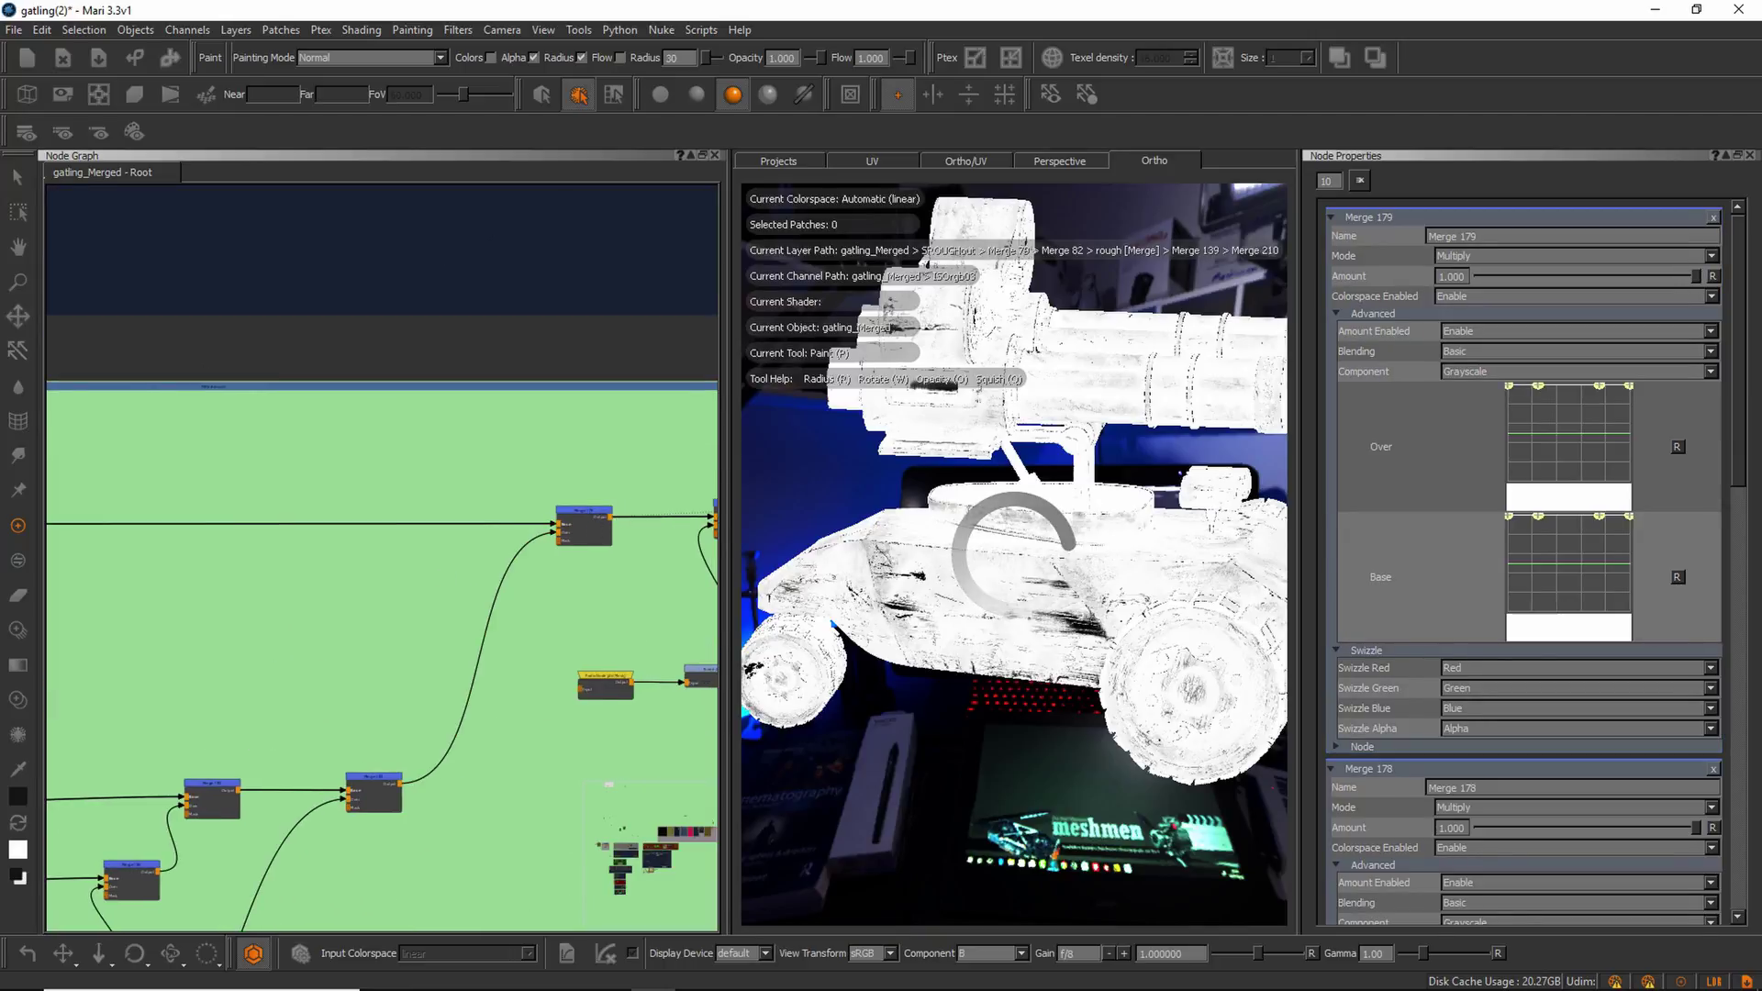
pyautogui.scroll(10, 871, 661)
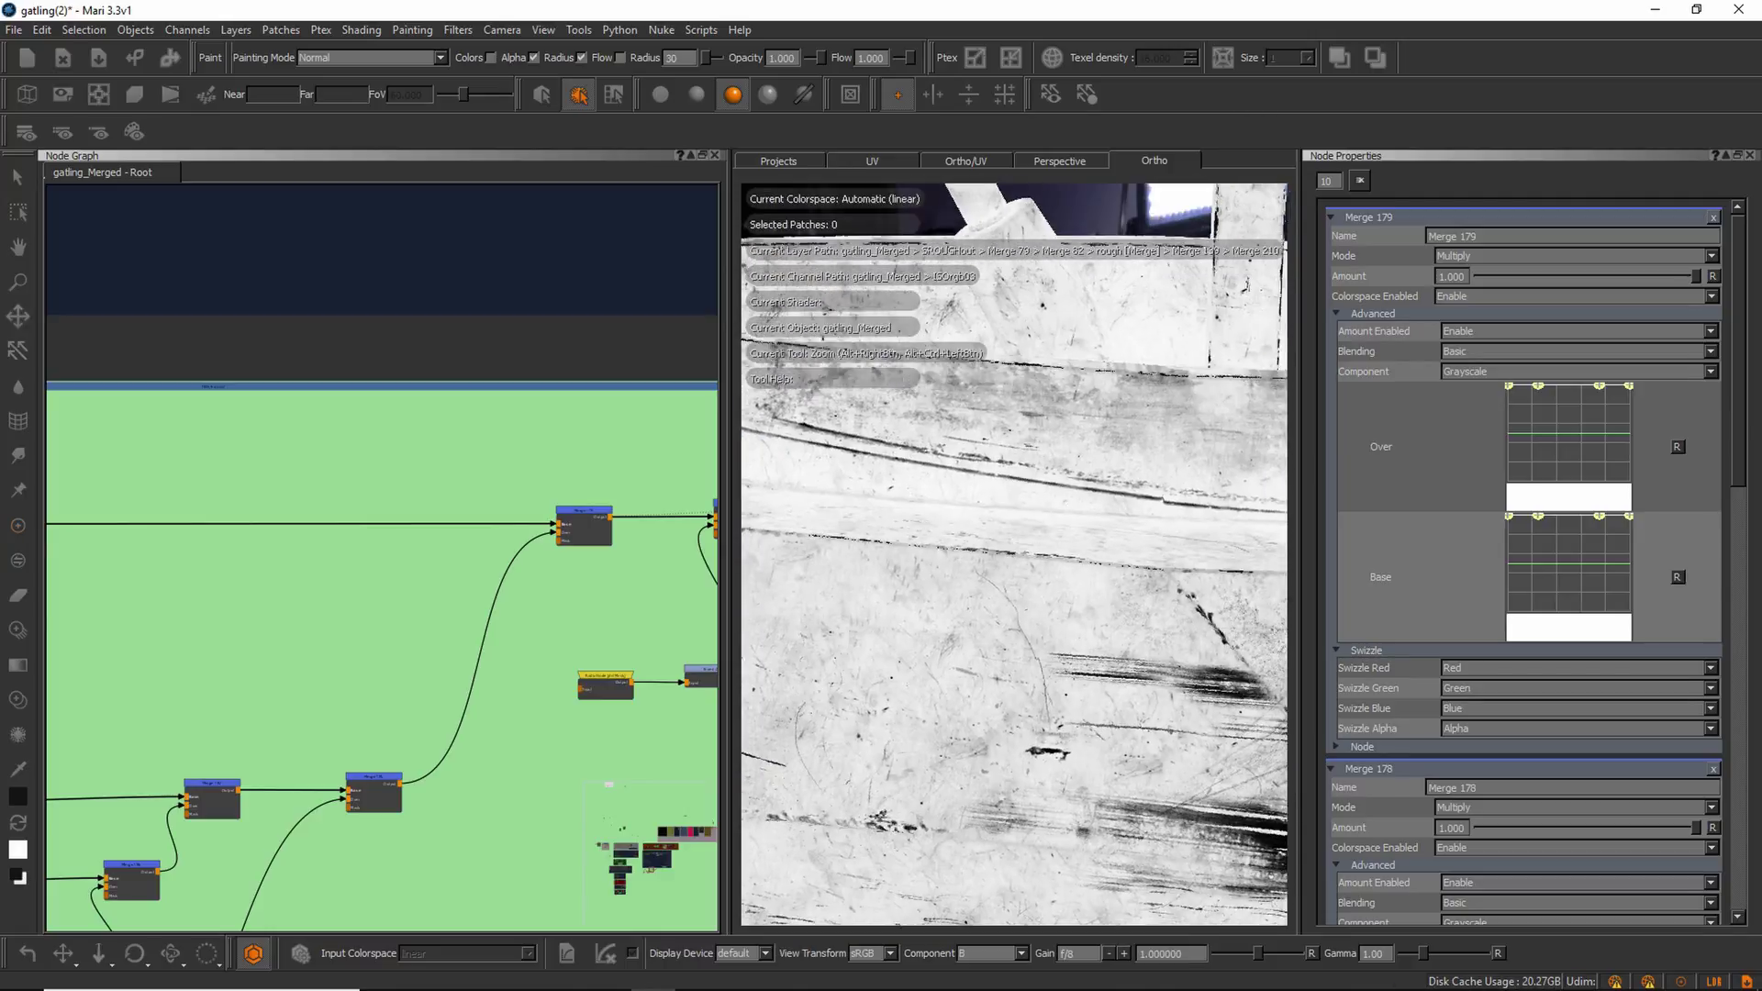
pyautogui.scroll(-5, 956, 626)
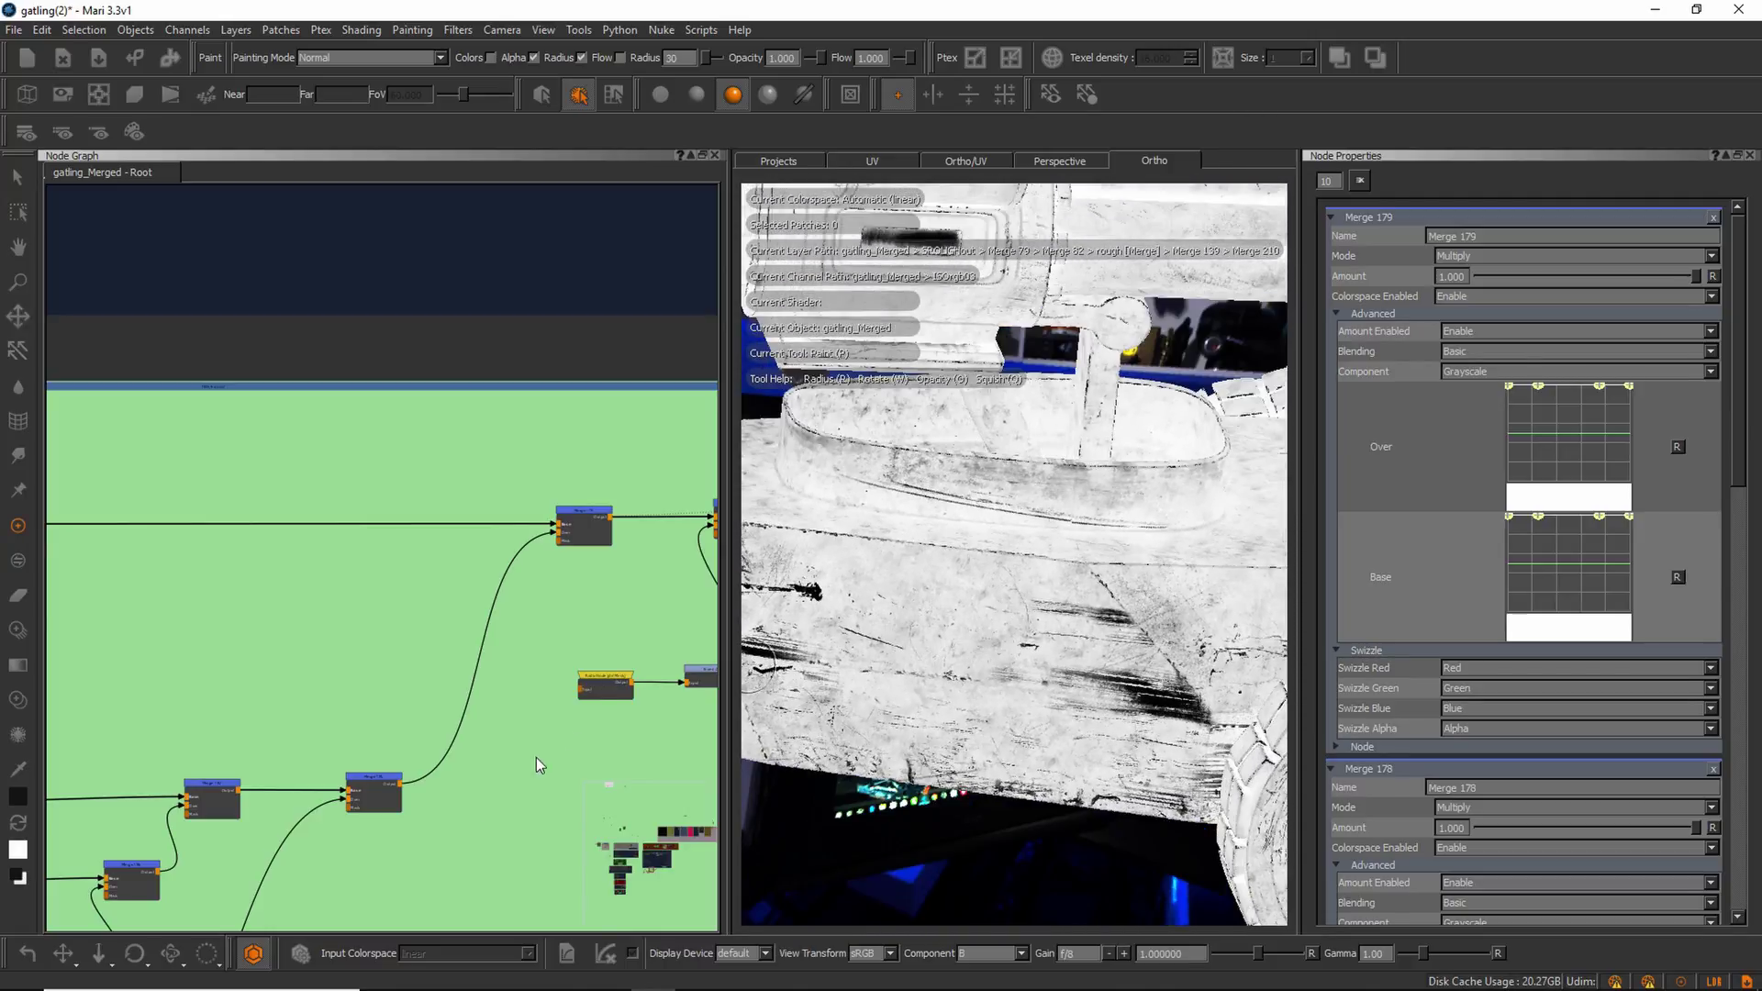
# Display Axis Projection 25 on the model and open its properties to view the projected image.
pyautogui.moveTo(489, 791); pyautogui.dragTo(640, 675, button='middle')
pyautogui.moveTo(299, 760); pyautogui.dragTo(653, 732, button='middle')
pyautogui.moveTo(385, 688); pyautogui.dragTo(542, 716, button='middle')
pyautogui.scroll(4, 444, 482)
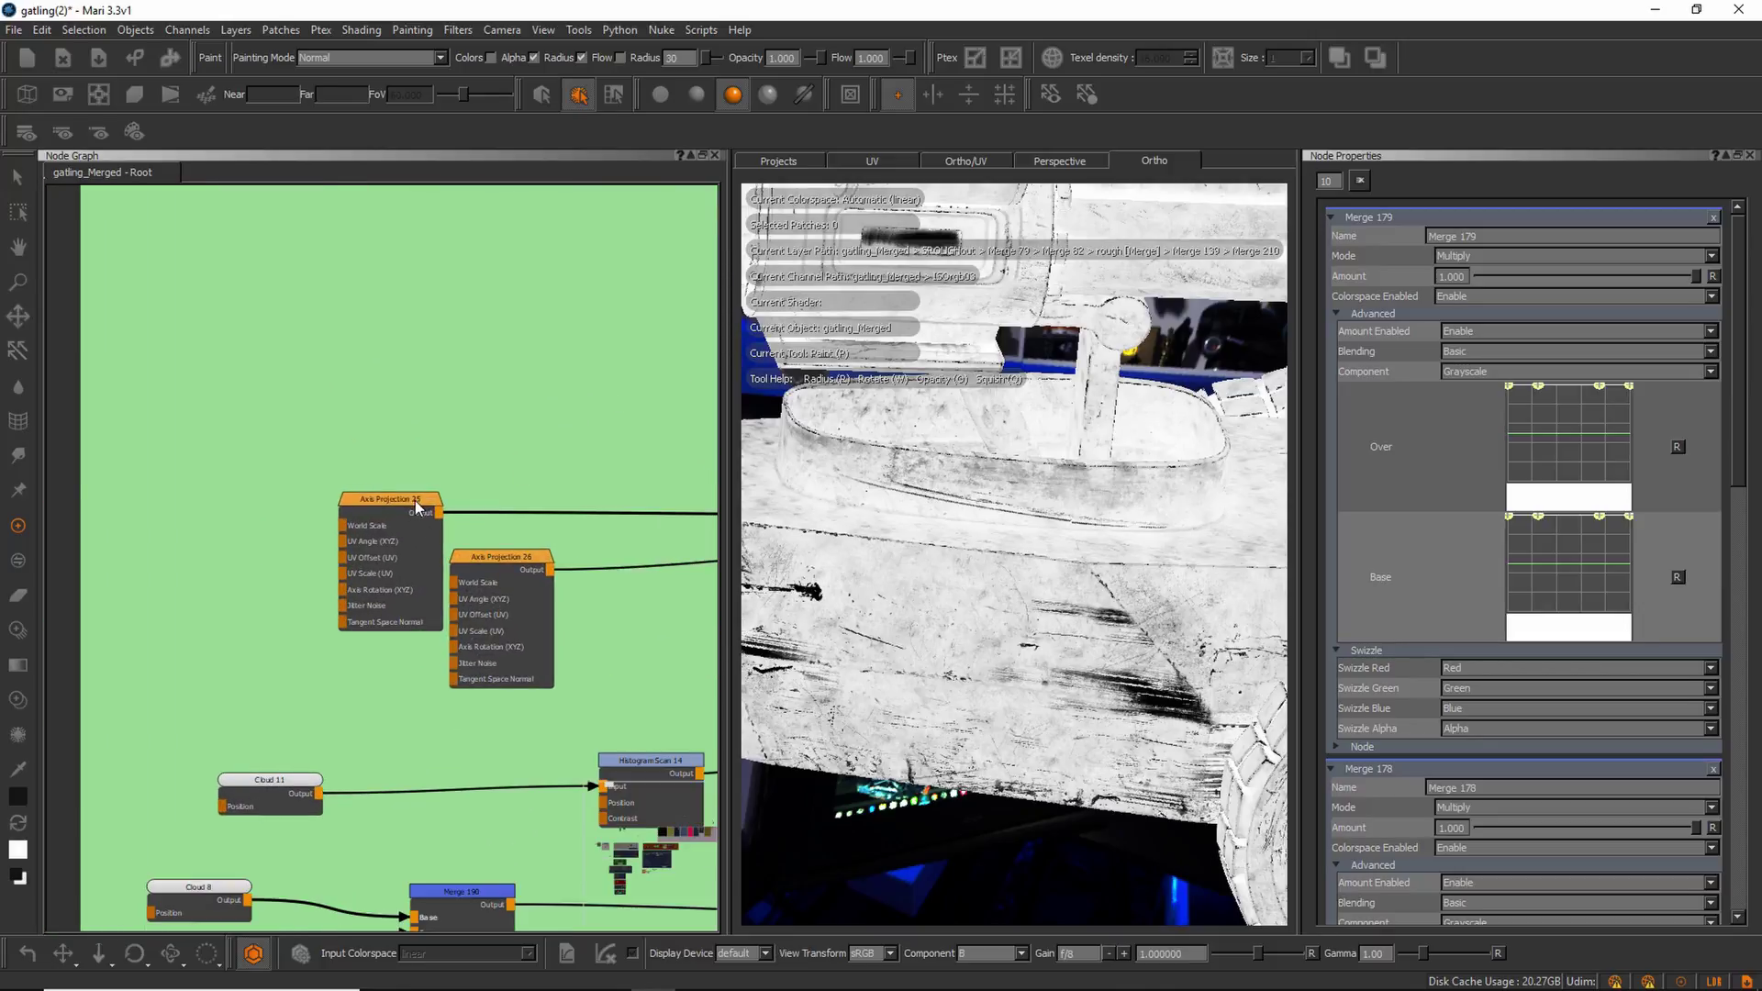
pyautogui.moveTo(415, 500); pyautogui.dragTo(403, 497)
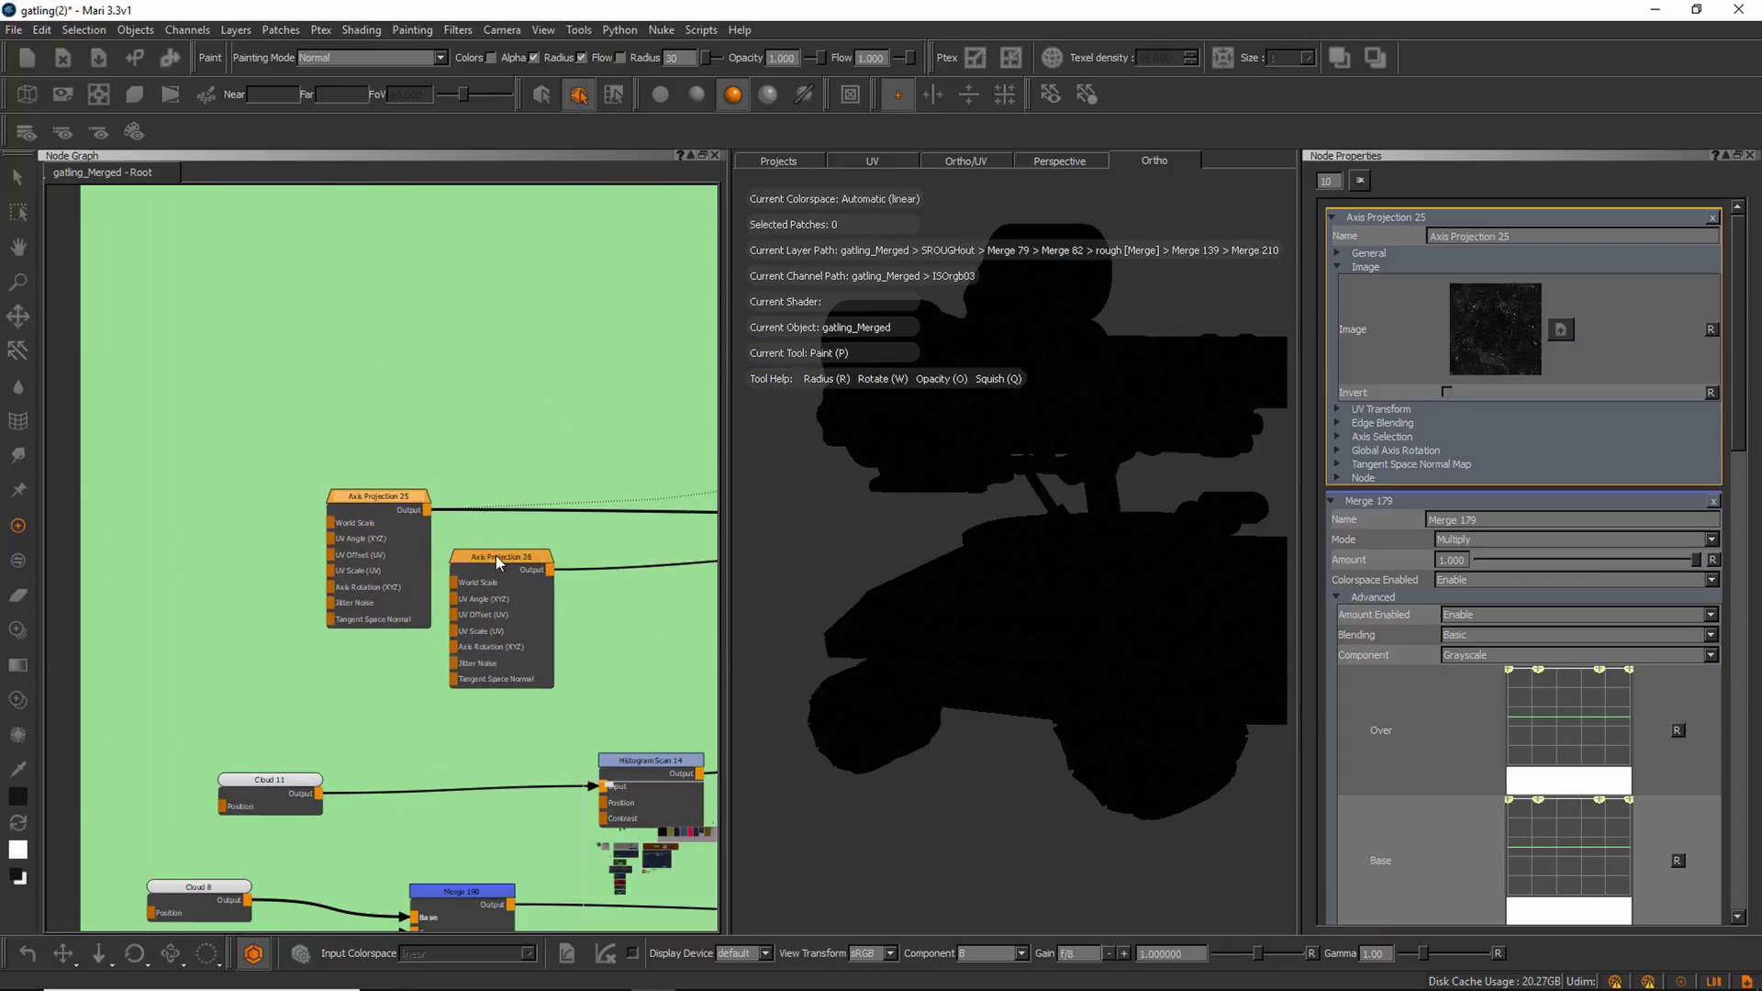
pyautogui.moveTo(497, 560); pyautogui.dragTo(496, 562)
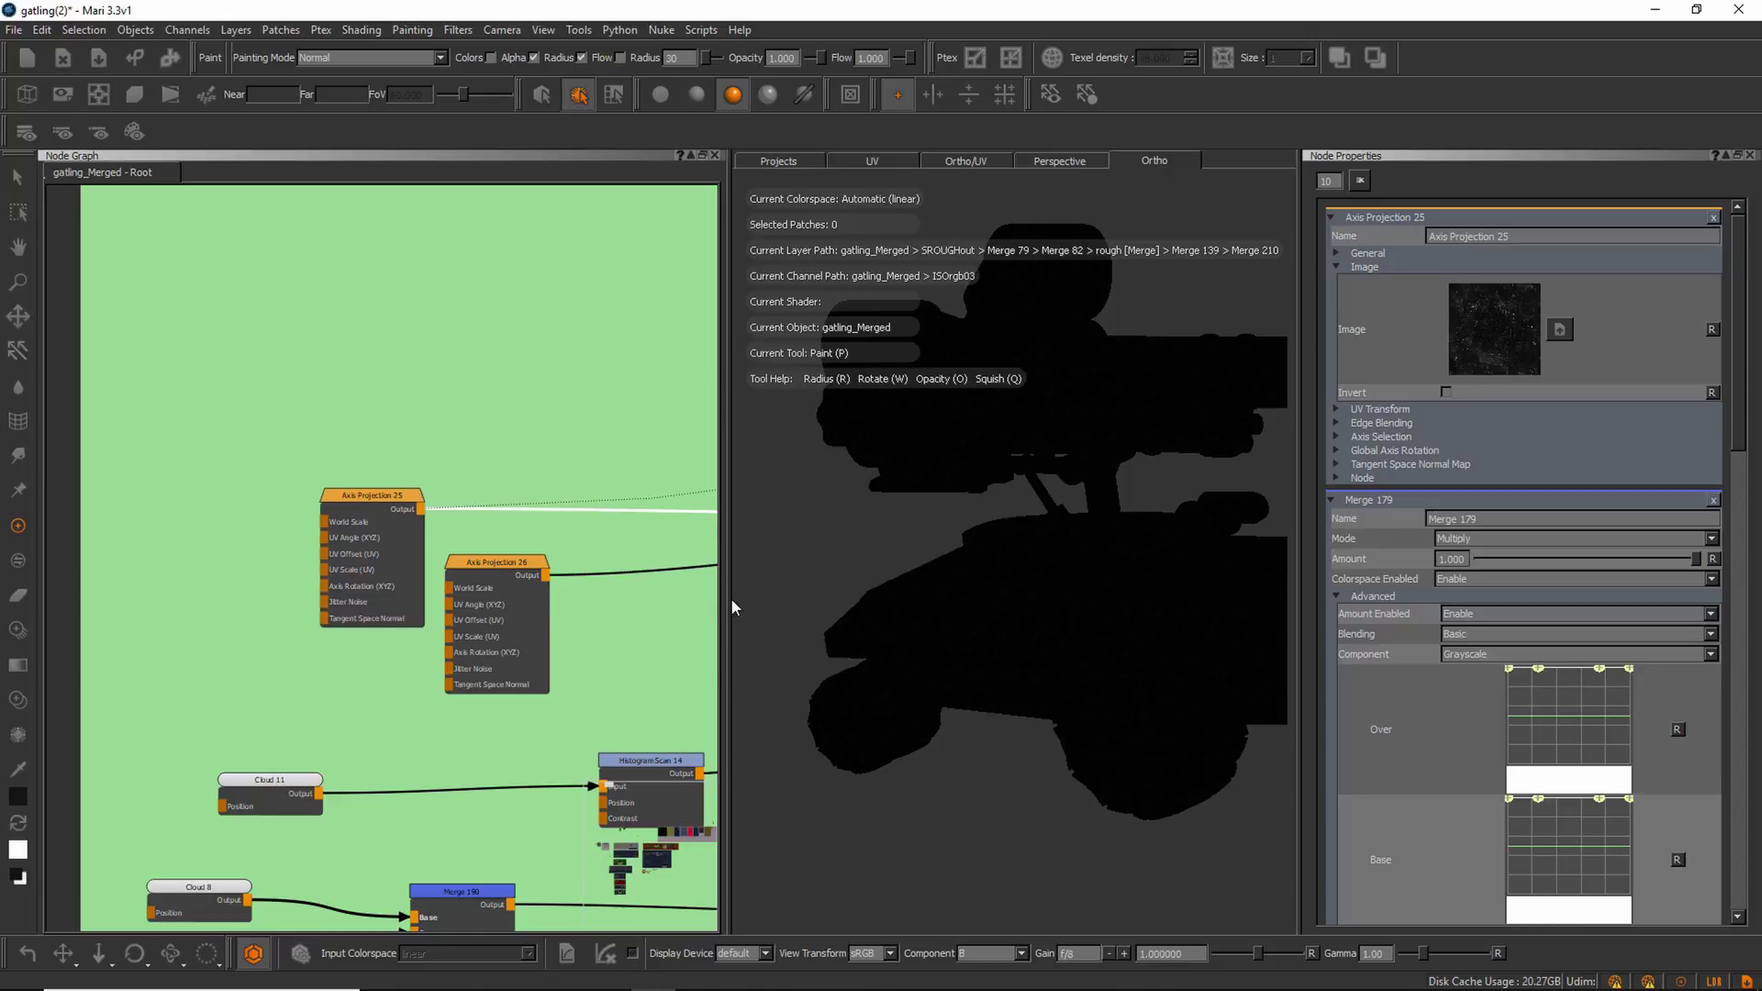
# Examine the axis projection texture up close on the model and select Axis Projection 26.
pyautogui.moveTo(909, 633)
pyautogui.keyDown('alt'); pyautogui.mouseDown(button='right')
pyautogui.moveTo(948, 598)
pyautogui.moveTo(1233, 532)
pyautogui.moveTo(1020, 590)
pyautogui.moveTo(1008, 624)
pyautogui.mouseUp(button='right'); pyautogui.keyUp('alt')
pyautogui.keyDown('alt'); pyautogui.moveTo(1008, 626); pyautogui.dragTo(1038, 675); pyautogui.keyUp('alt')
pyautogui.moveTo(481, 567); pyautogui.dragTo(466, 570)
pyautogui.rightClick(534, 603)
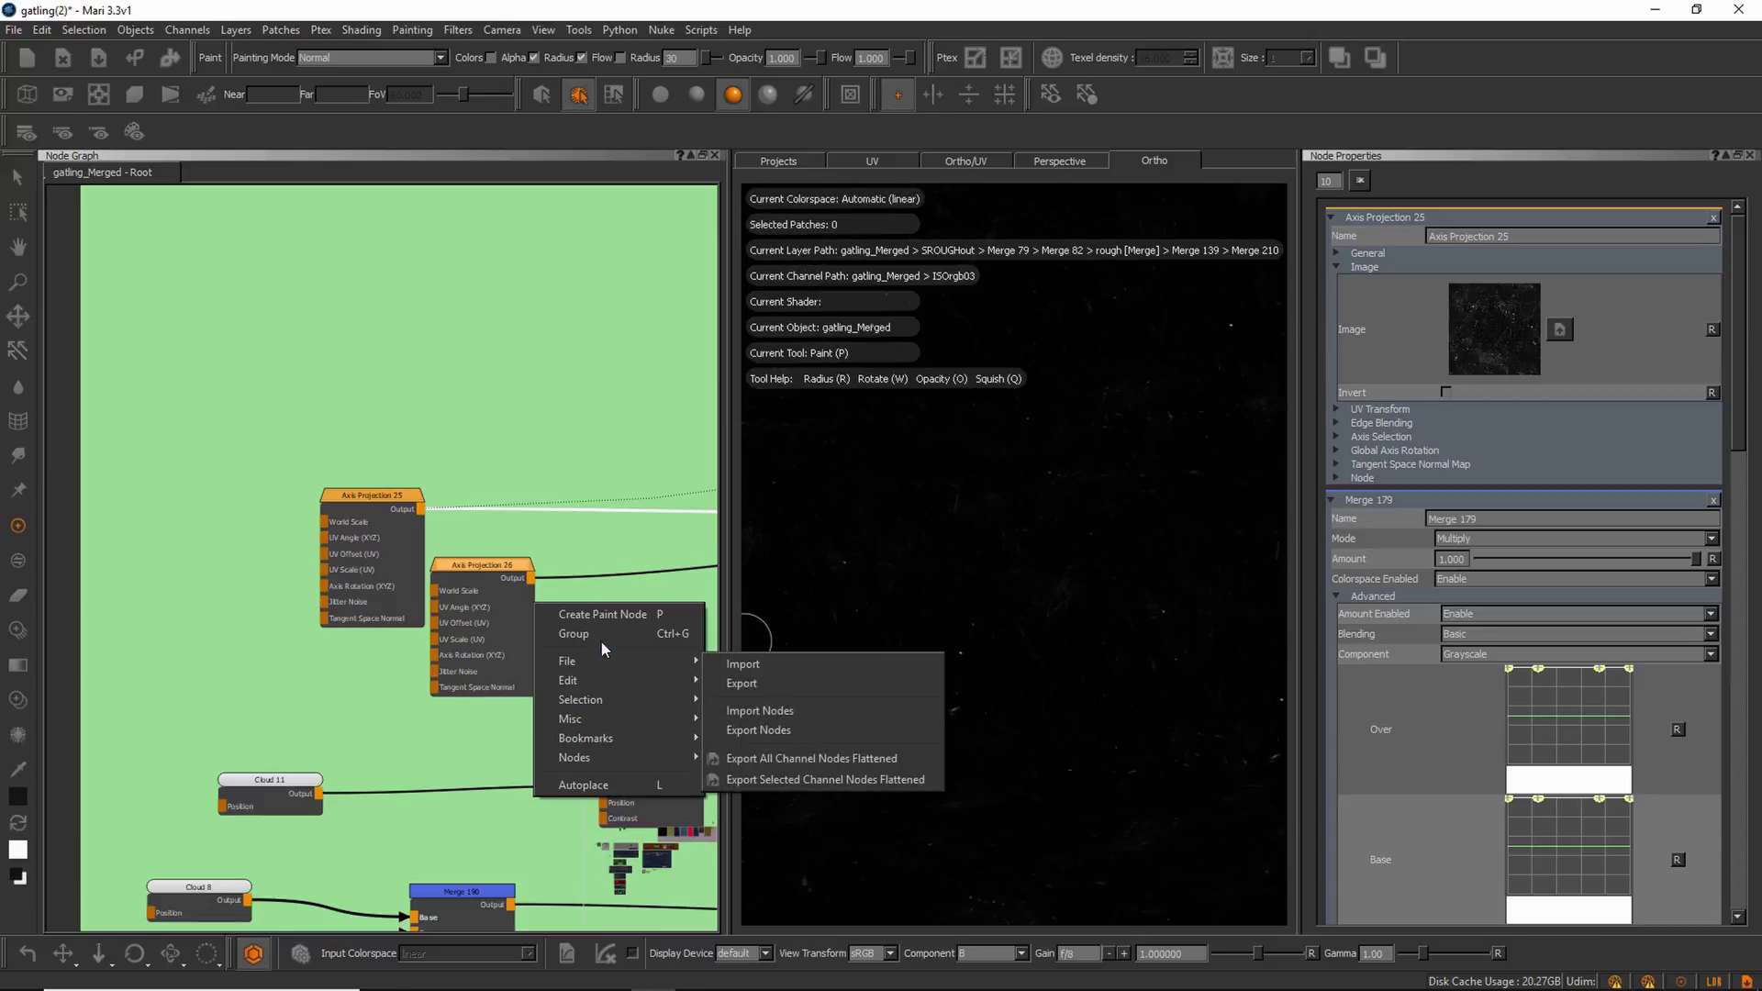
pyautogui.click(581, 526)
pyautogui.rightClick(587, 558)
pyautogui.press('Escape')
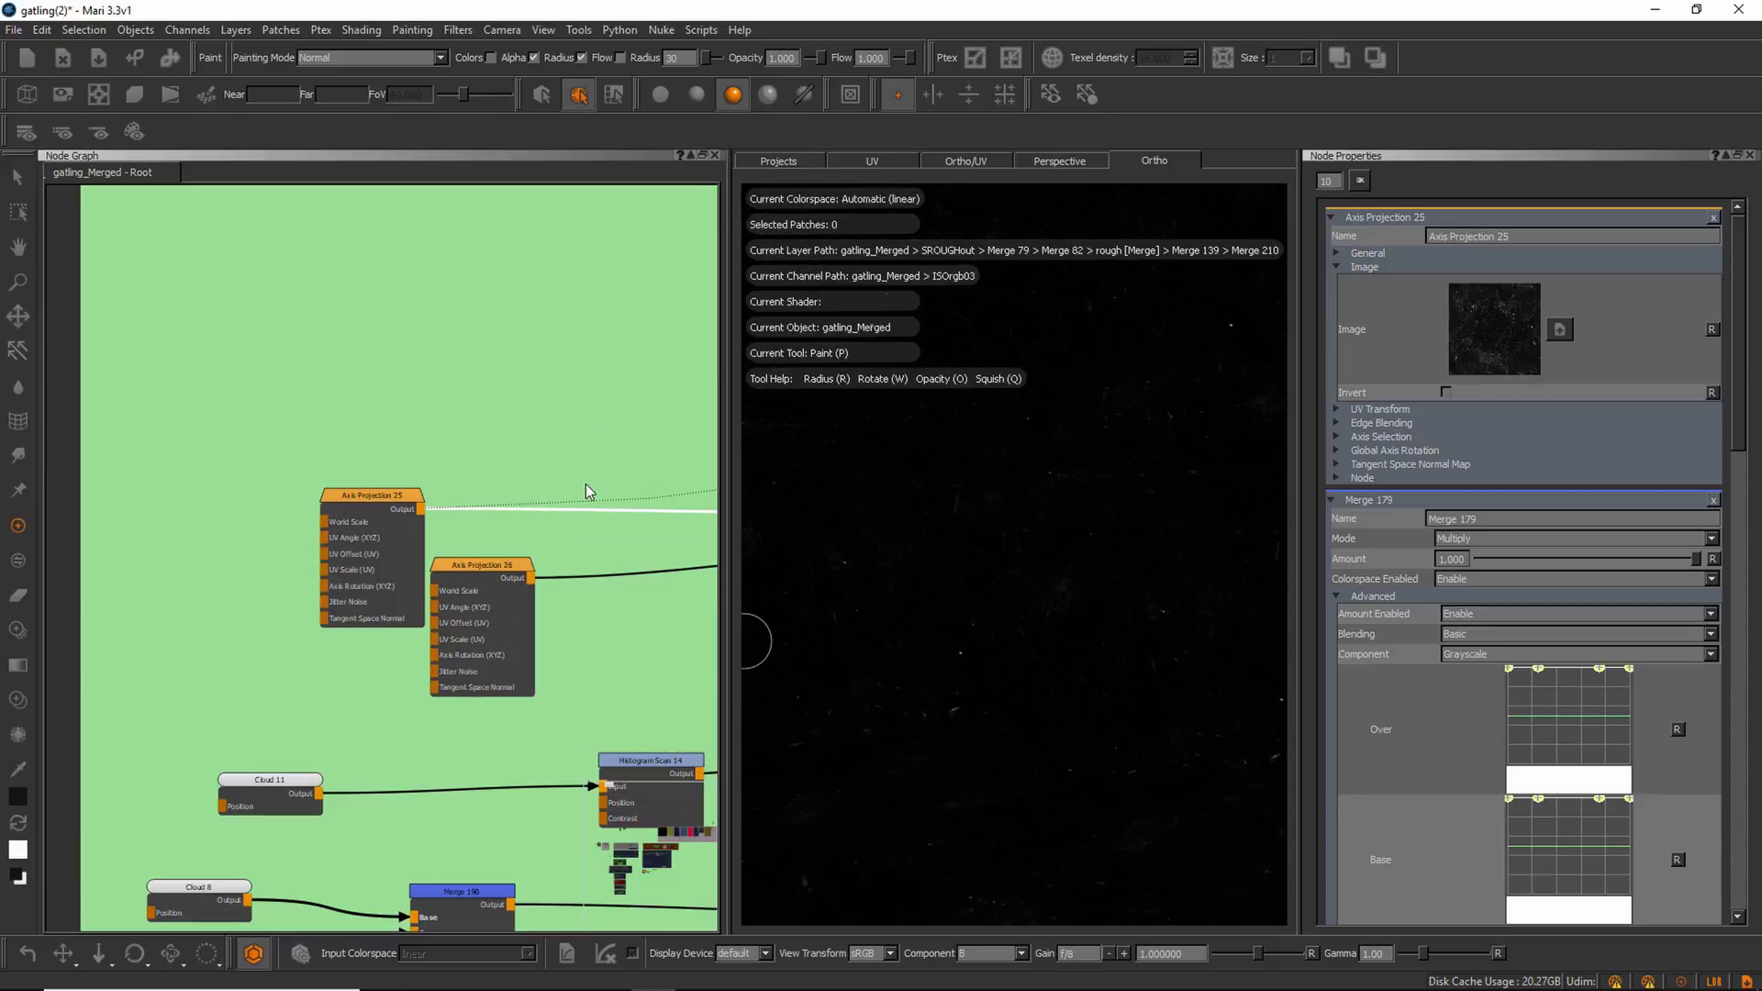
# Locate the Cloud 11 node and display the output of its HistogramScan node on the model.
pyautogui.moveTo(576, 432); pyautogui.dragTo(158, 403, button='middle')
pyautogui.scroll(-2, 472, 426)
pyautogui.moveTo(472, 426); pyautogui.dragTo(680, 370, button='middle')
pyautogui.click(254, 615)
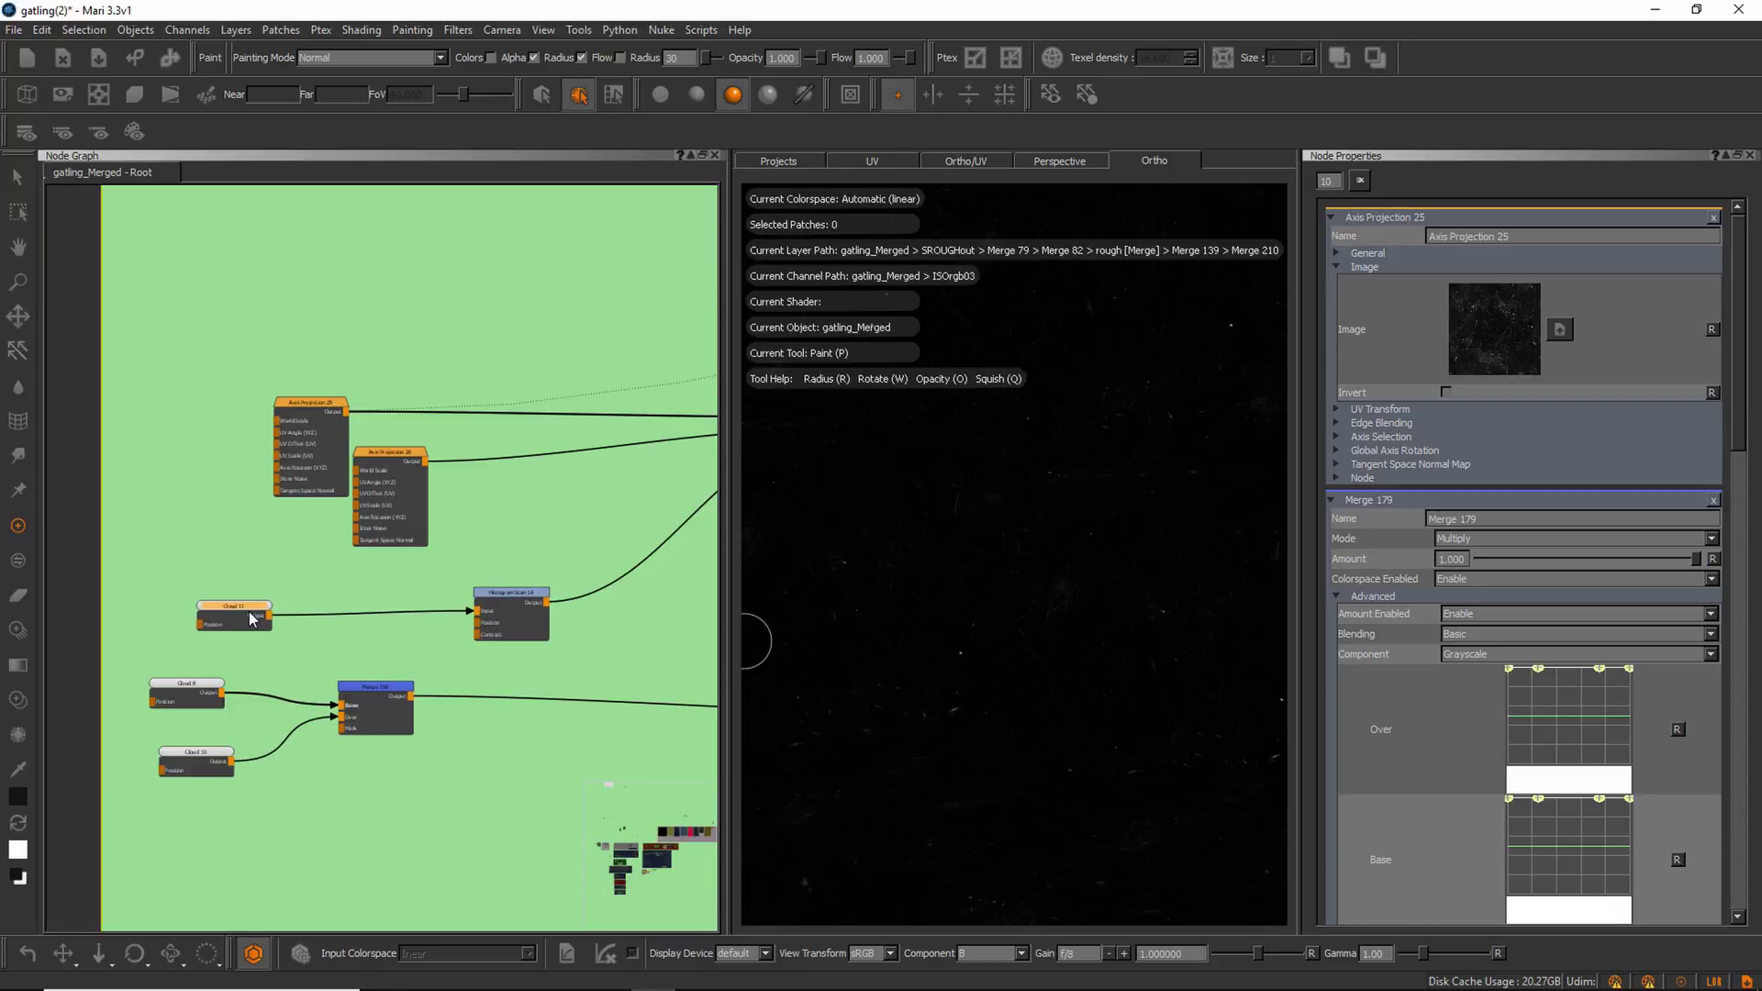
pyautogui.moveTo(530, 610); pyautogui.dragTo(470, 631)
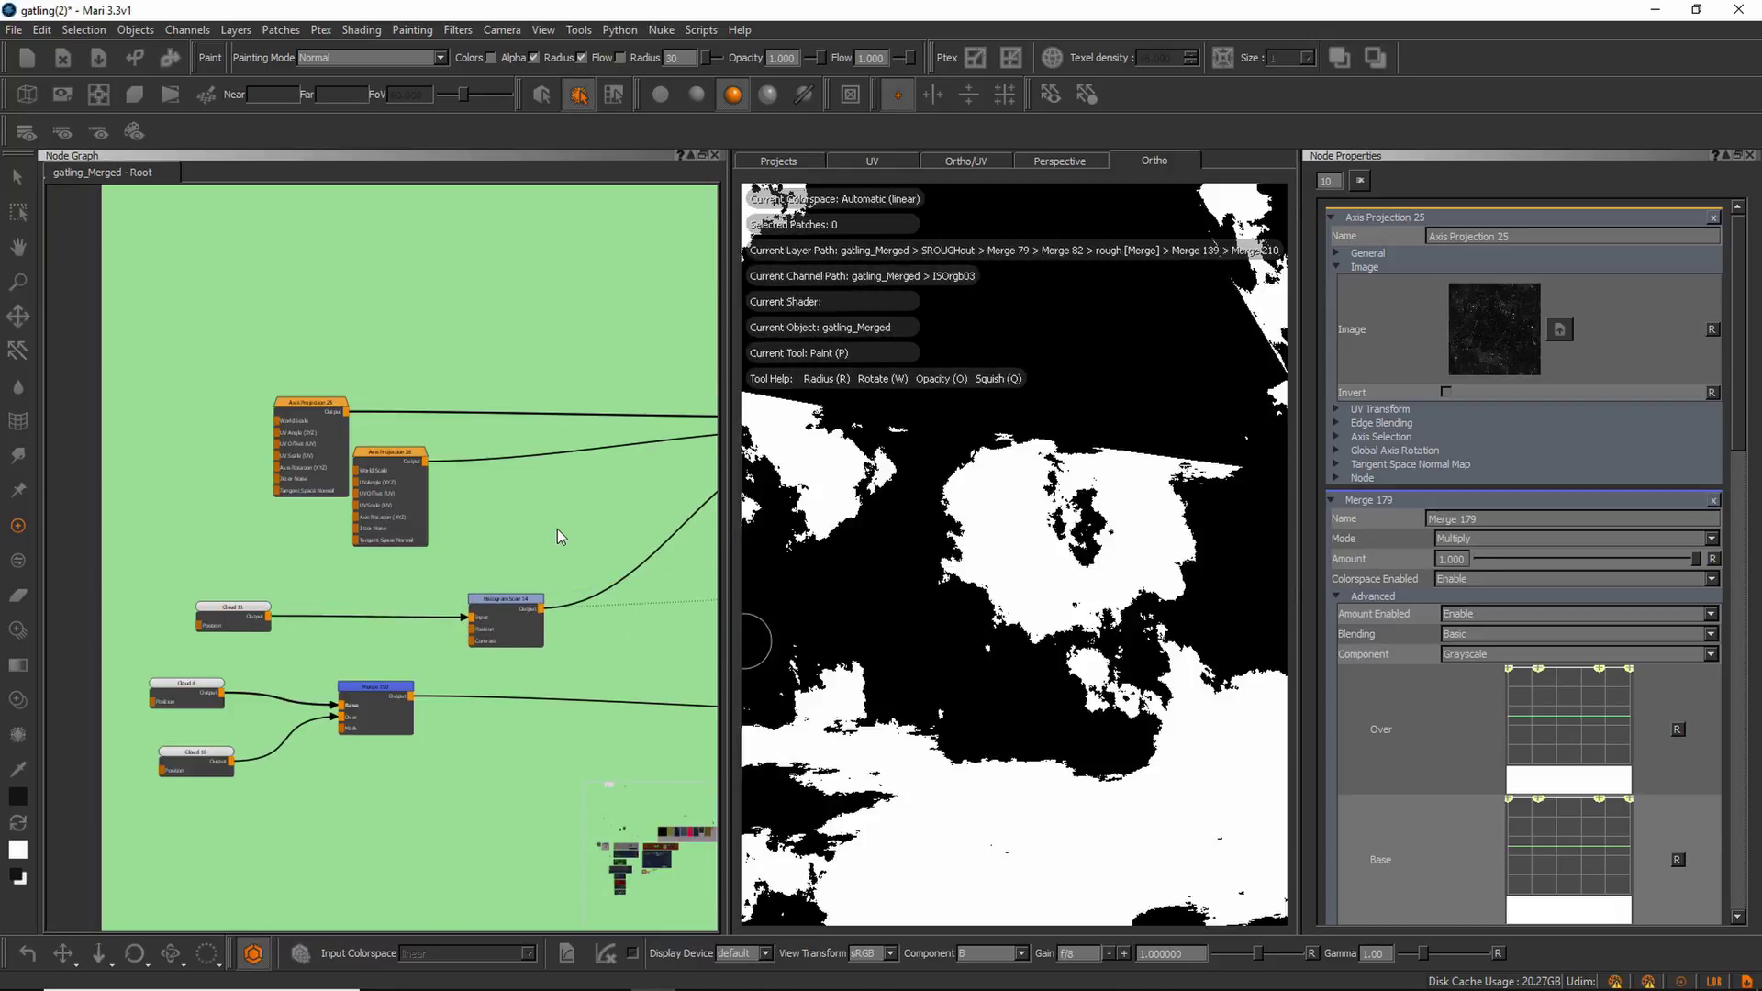
# Display the merge that combines both axis projections with the histogram-scanned cloud mask.
pyautogui.scroll(-1, 543, 532)
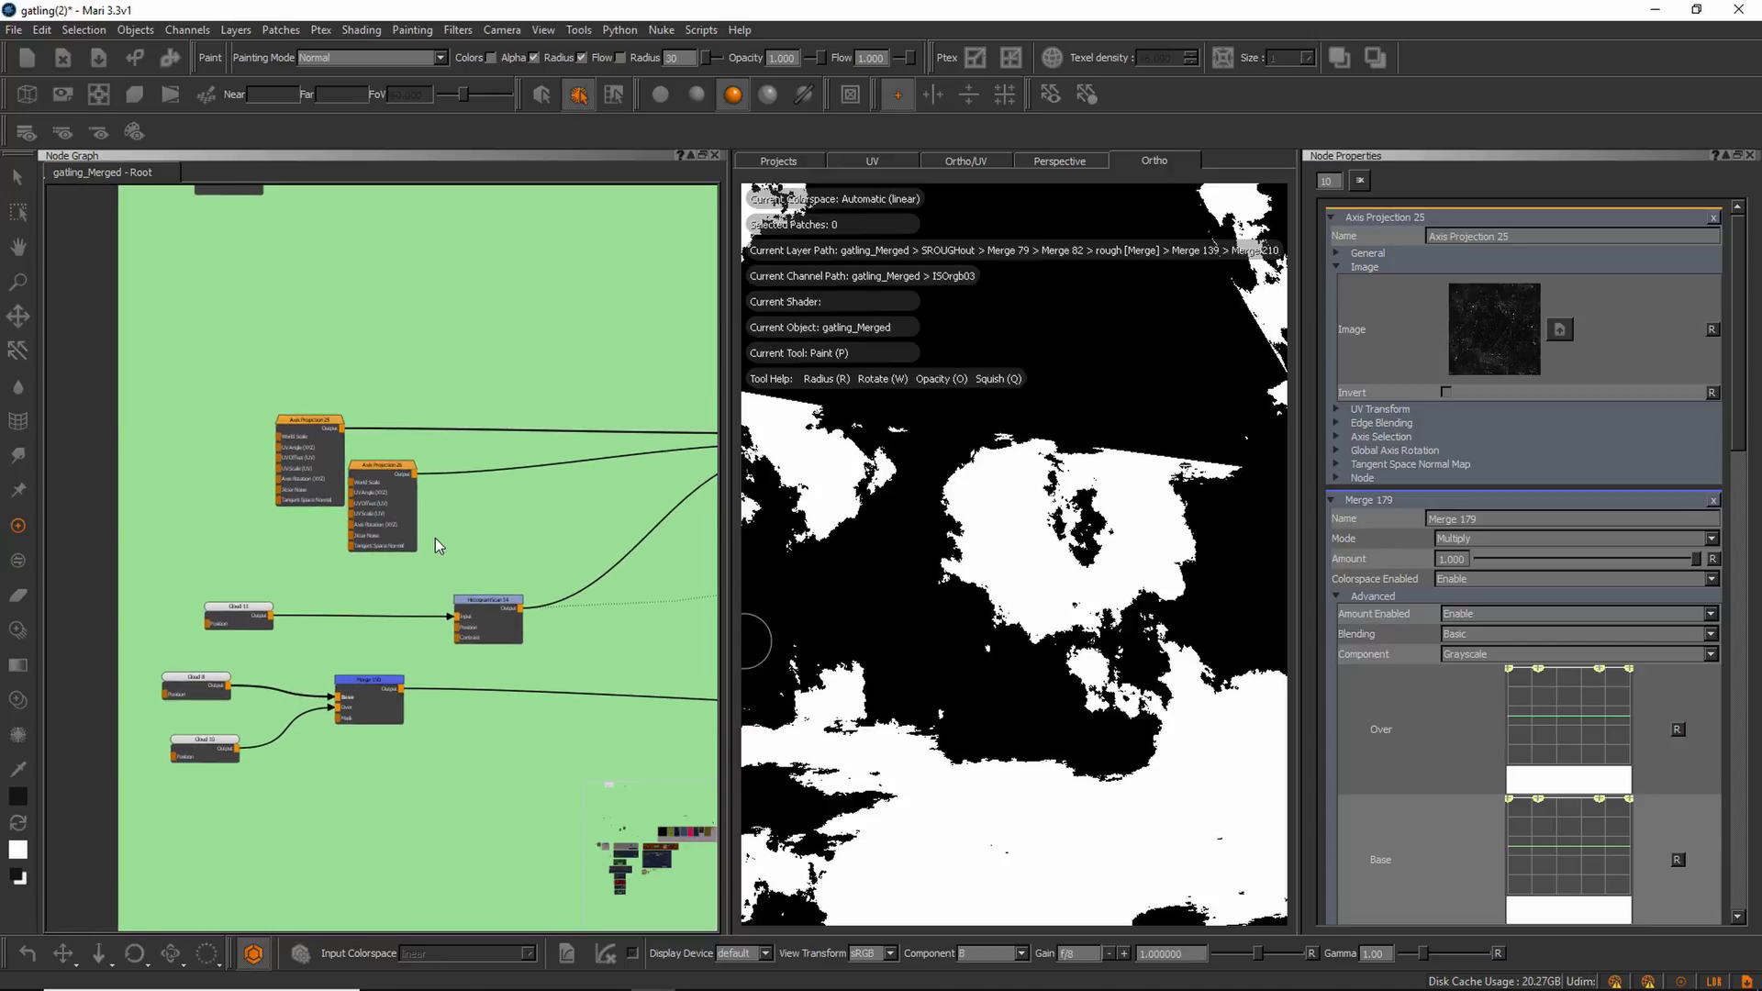
pyautogui.moveTo(572, 514); pyautogui.dragTo(334, 542, button='middle')
pyautogui.click(587, 450)
pyautogui.moveTo(586, 449); pyautogui.dragTo(587, 452)
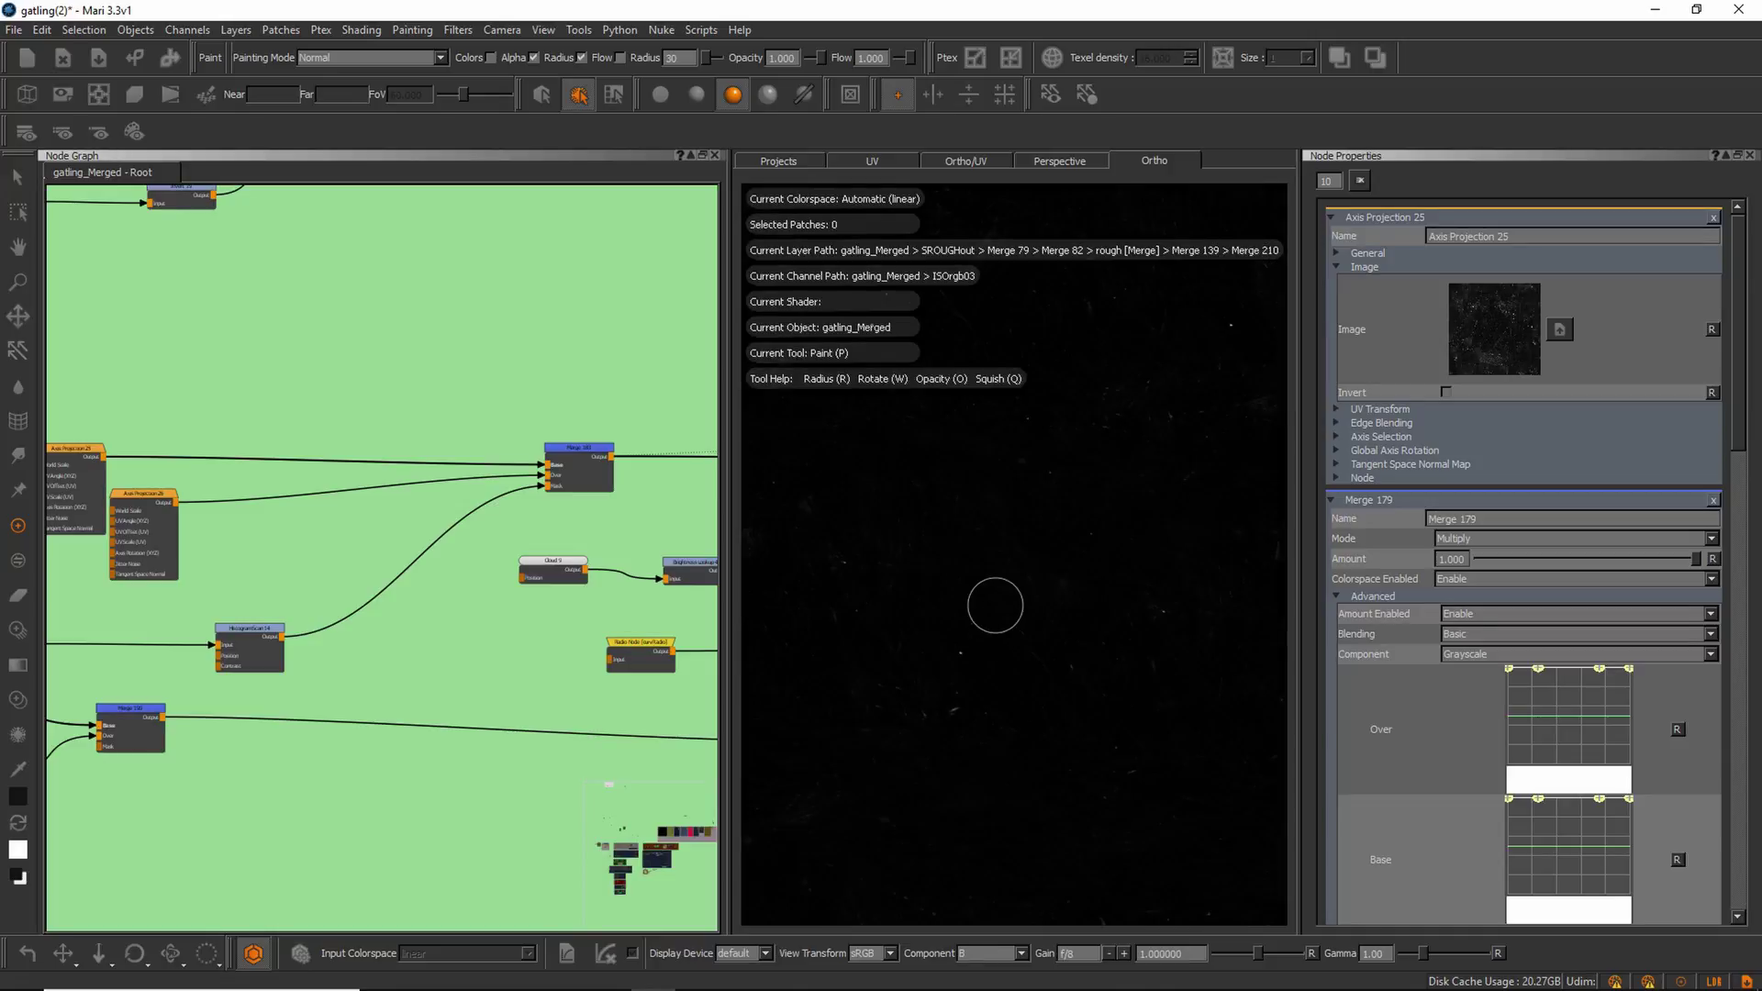
# Create a Brightness Lookup node above the graph and connect the output of Merge 183 to its input.
pyautogui.moveTo(591, 444); pyautogui.dragTo(581, 439)
pyautogui.moveTo(639, 405); pyautogui.dragTo(460, 441, button='middle')
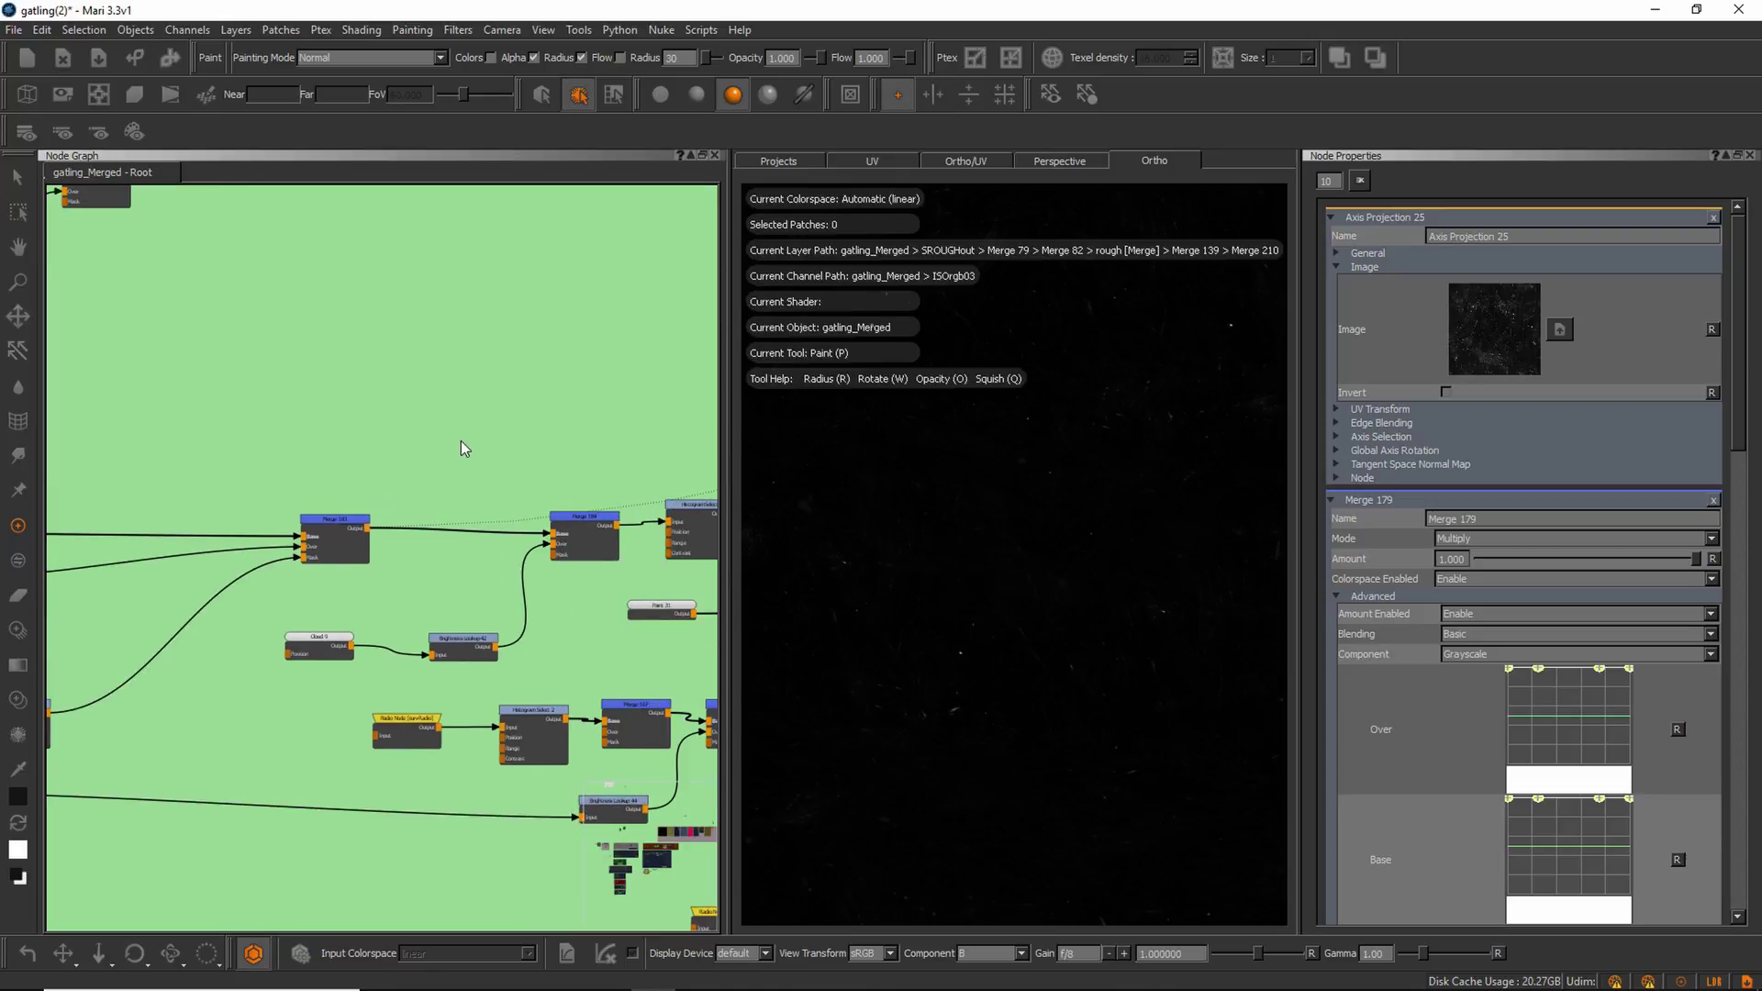
pyautogui.press('Tab')
pyautogui.write('bri')
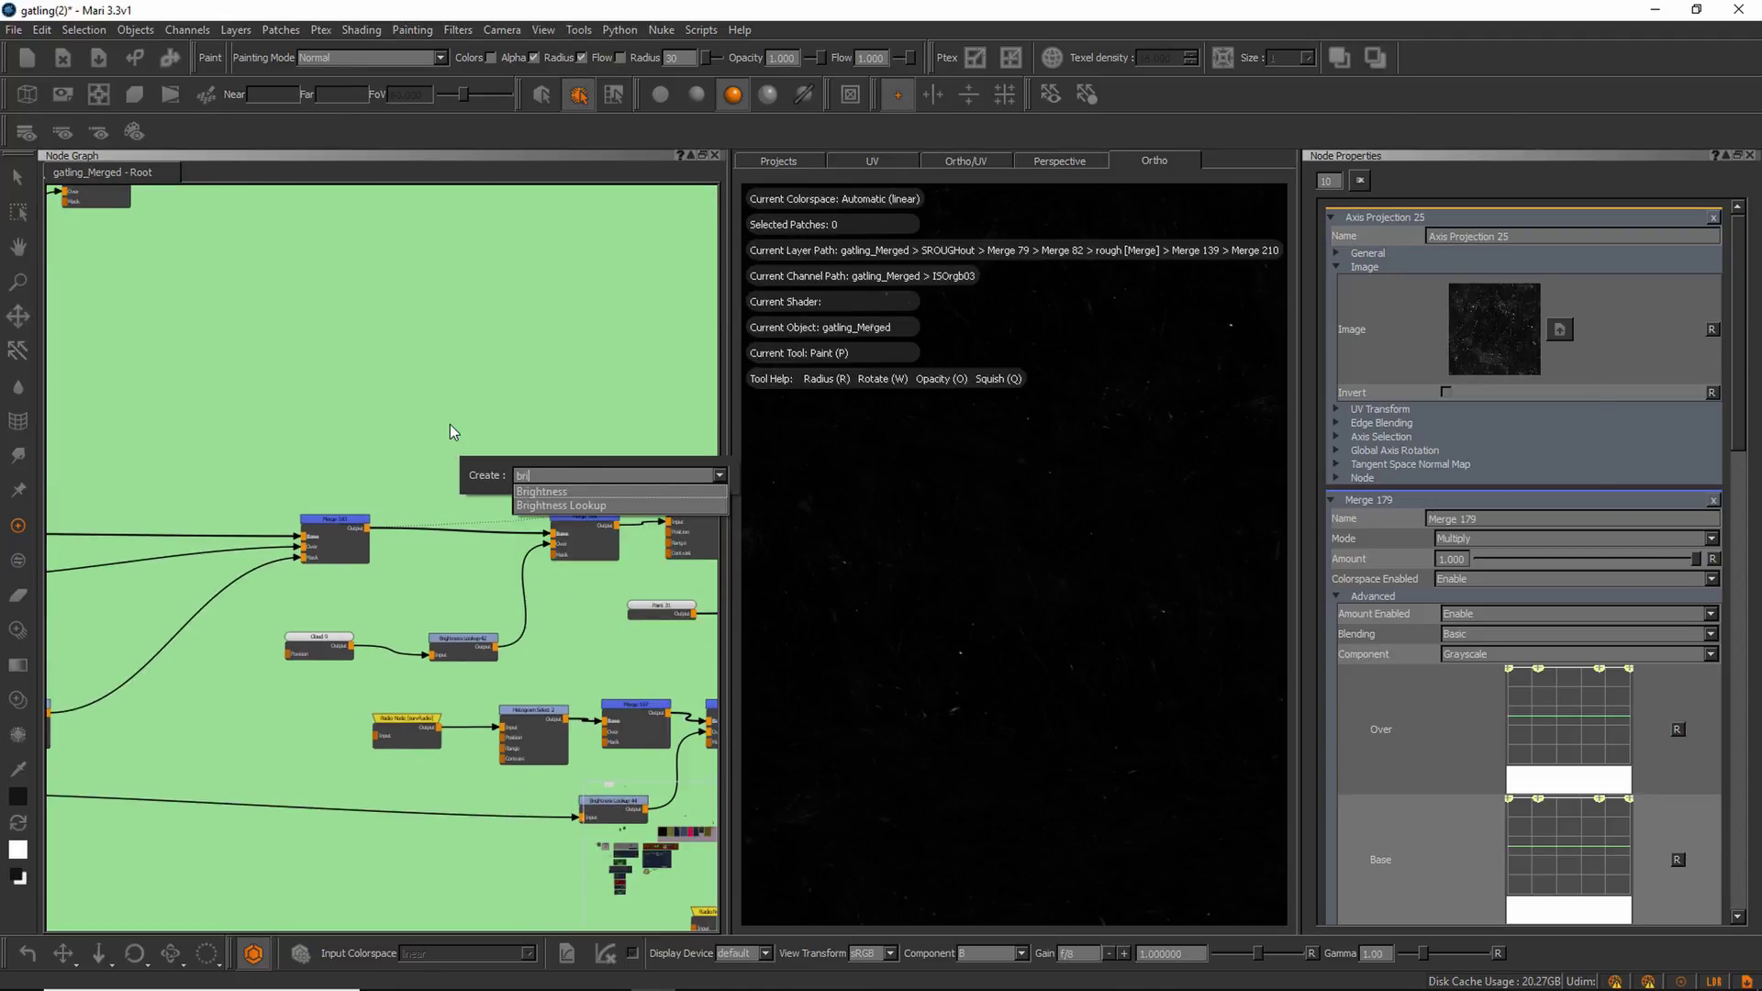
pyautogui.press('Down')
pyautogui.press('Down')
pyautogui.press('Return')
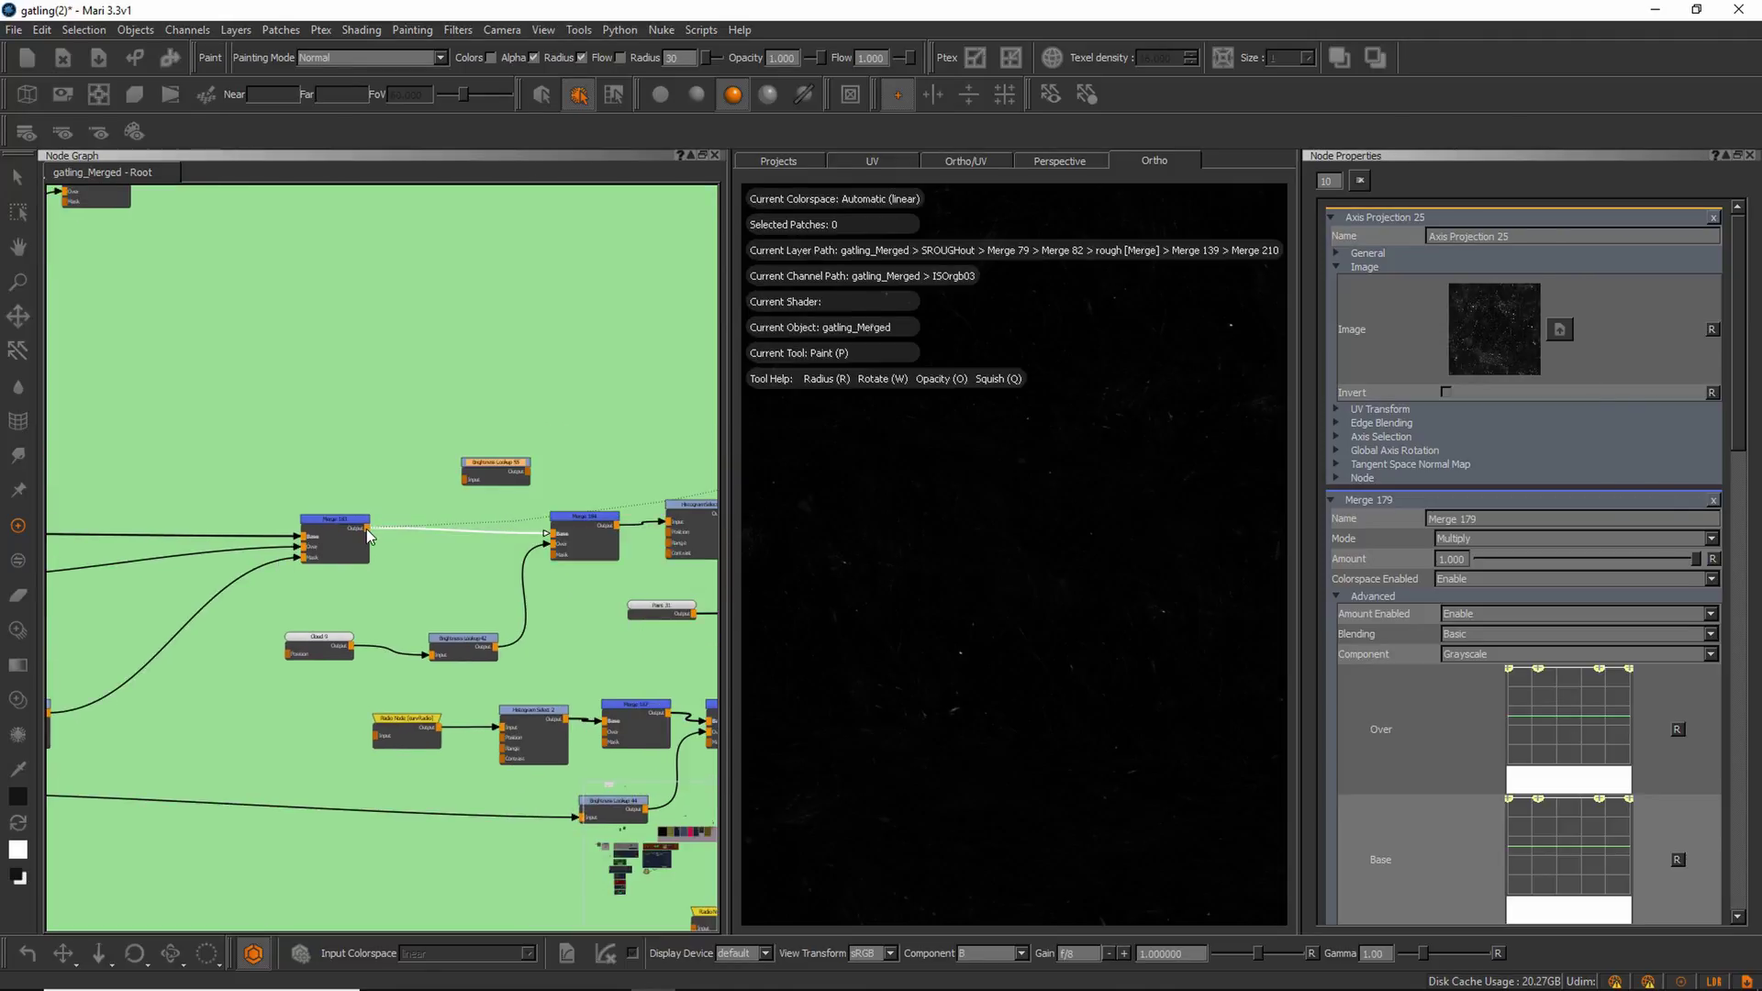
pyautogui.moveTo(366, 529); pyautogui.dragTo(505, 465)
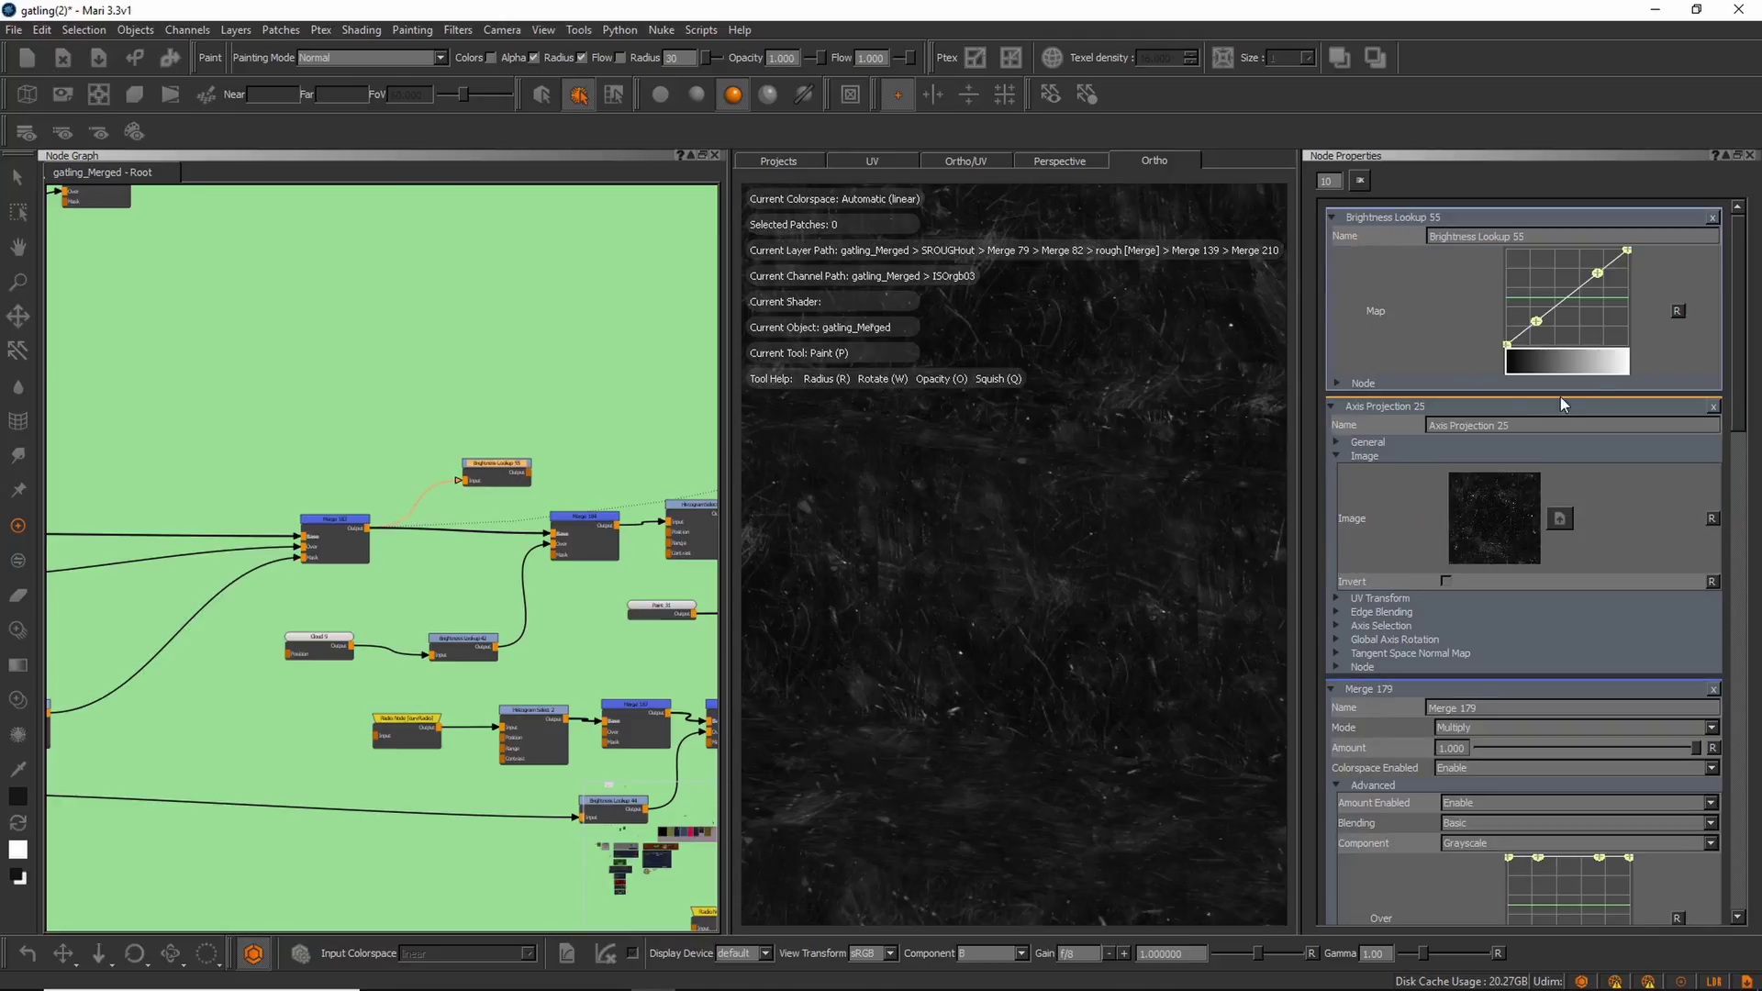
# Raise the Brightness Lookup's map curve steeply in the dark range to brighten the merged scratch texture on the model.
pyautogui.moveTo(1533, 321)
pyautogui.mouseDown()
pyautogui.moveTo(1534, 292)
pyautogui.moveTo(1581, 254)
pyautogui.moveTo(1525, 288)
pyautogui.mouseUp()
pyautogui.keyDown('alt'); pyautogui.moveTo(1050, 564); pyautogui.dragTo(804, 557, button='right'); pyautogui.keyUp('alt')
pyautogui.scroll(3, 969, 543)
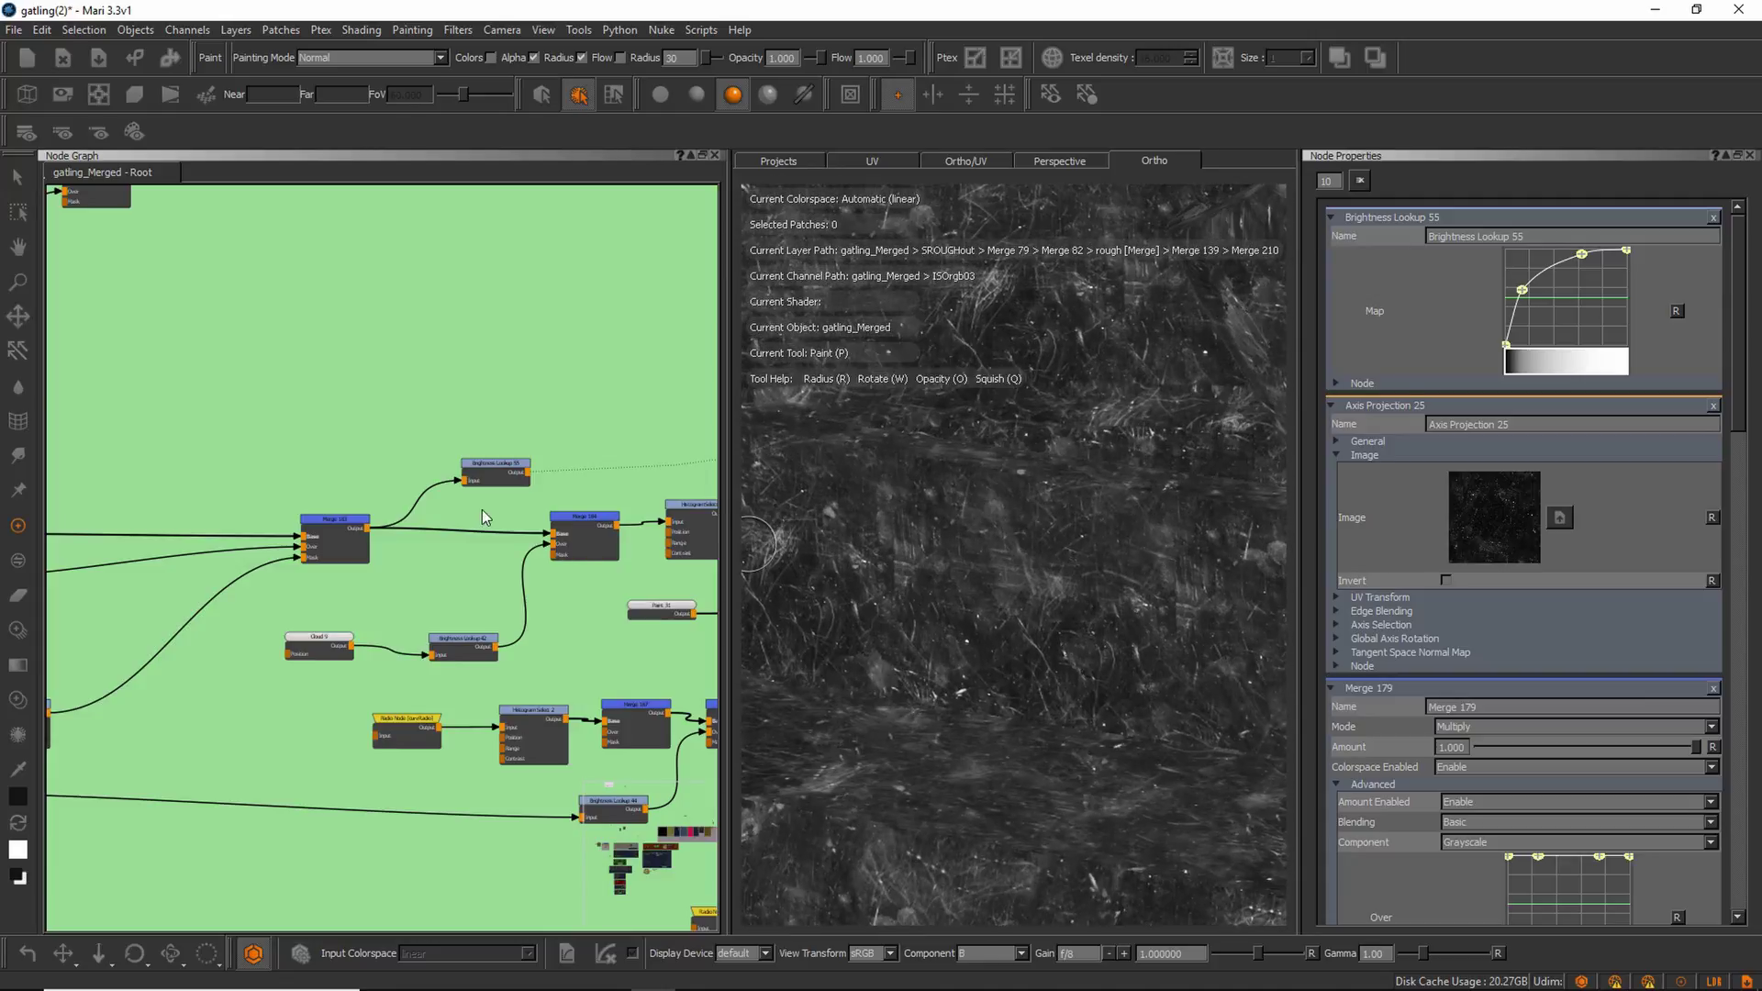
# Open the properties of Merge 183 and set its Amount to 0.489.
pyautogui.click(353, 530)
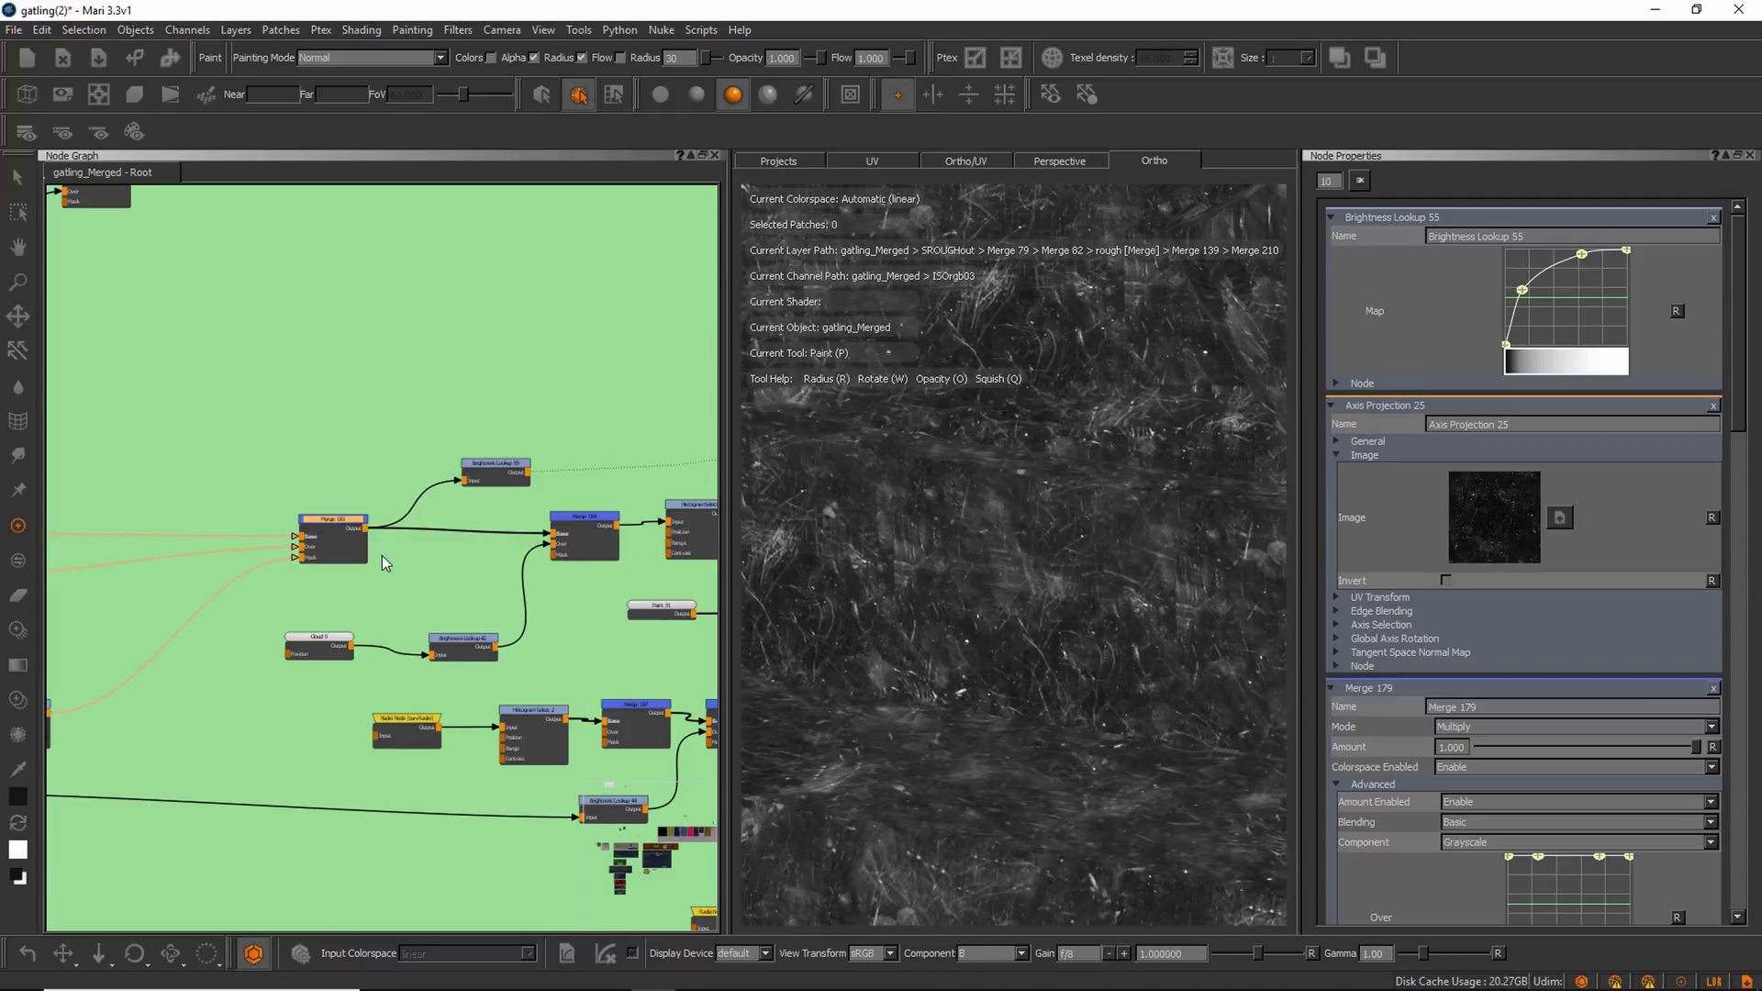
pyautogui.doubleClick(333, 528)
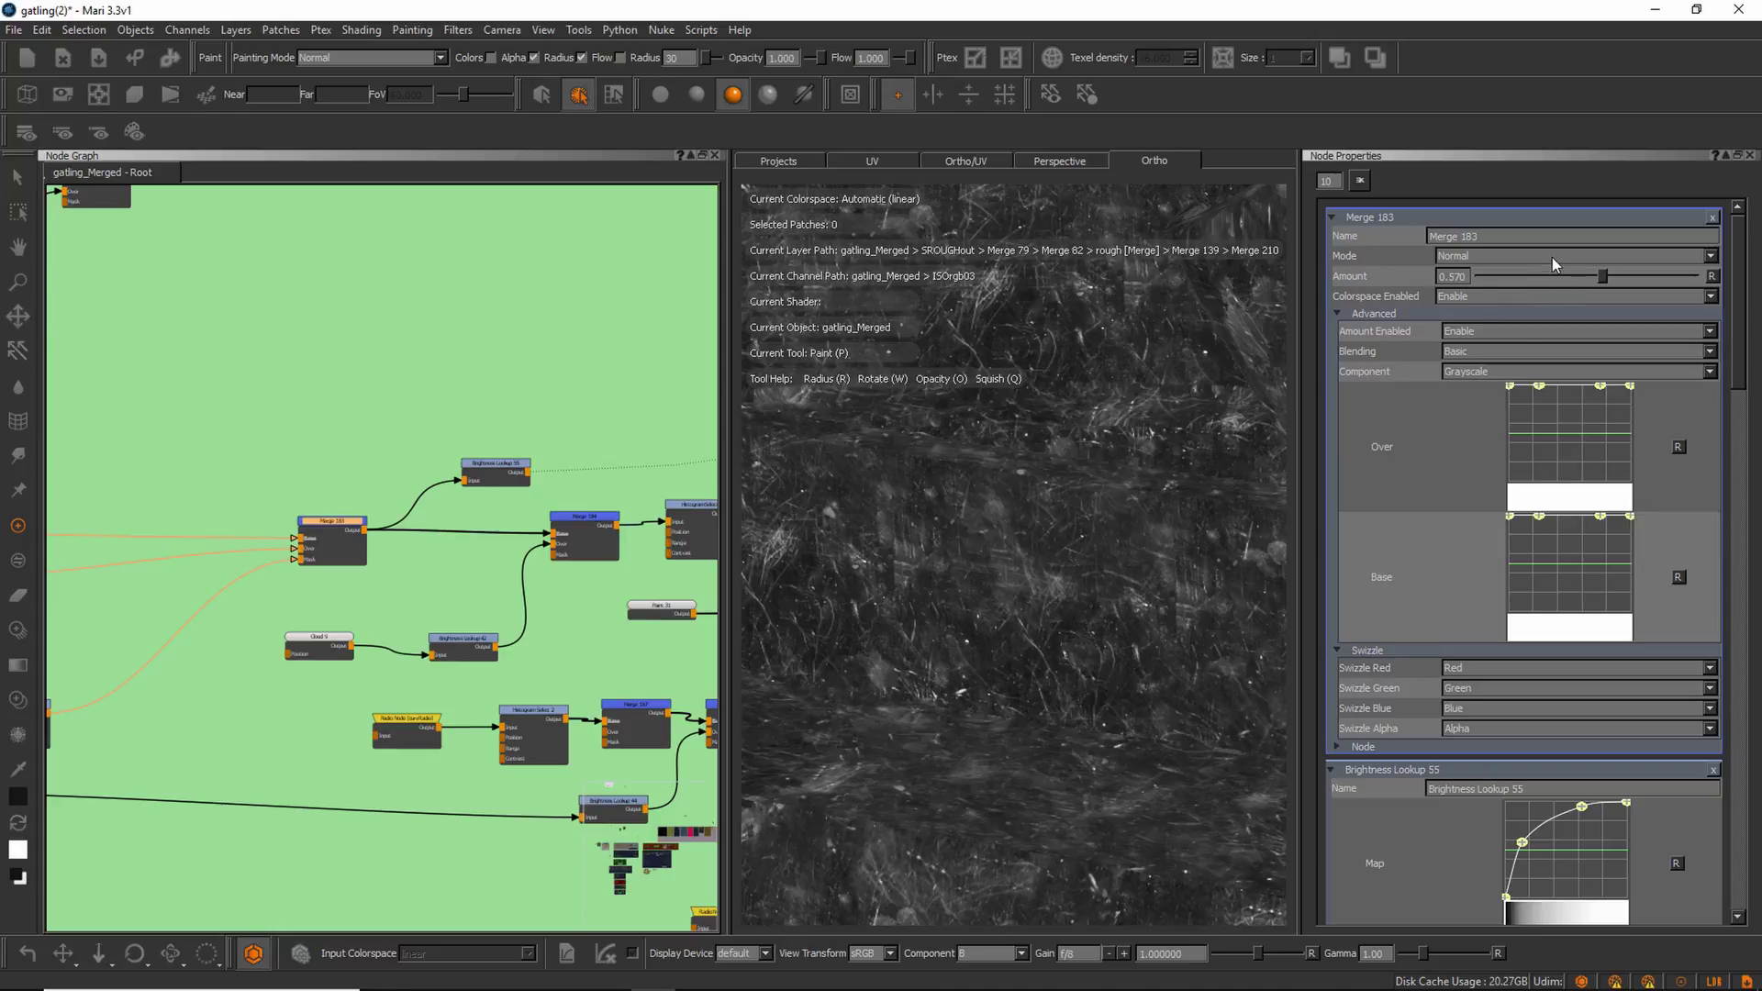
pyautogui.moveTo(1604, 279)
pyautogui.mouseDown()
pyautogui.moveTo(1489, 272)
pyautogui.moveTo(1600, 277)
pyautogui.moveTo(1584, 277)
pyautogui.mouseUp()
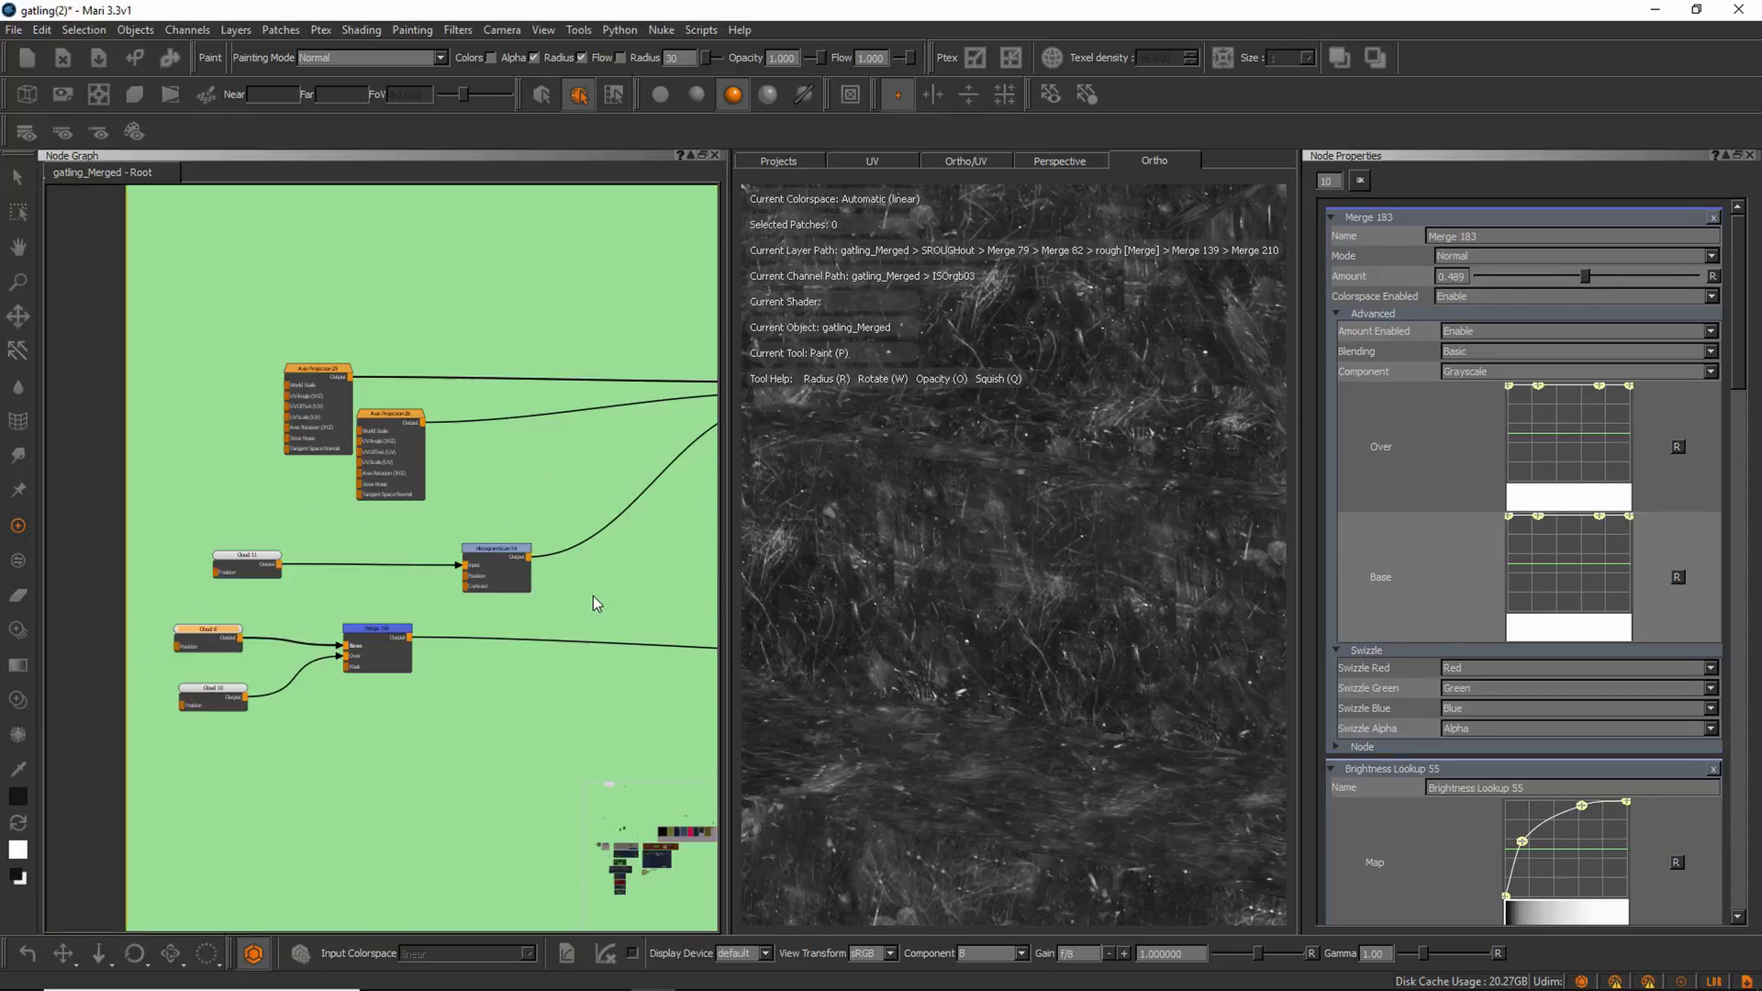
# Follow the graph to the multiply merge fed by Merge 183 and Brightness Lookup 42, opening its properties.
pyautogui.moveTo(422, 594); pyautogui.dragTo(228, 597, button='middle')
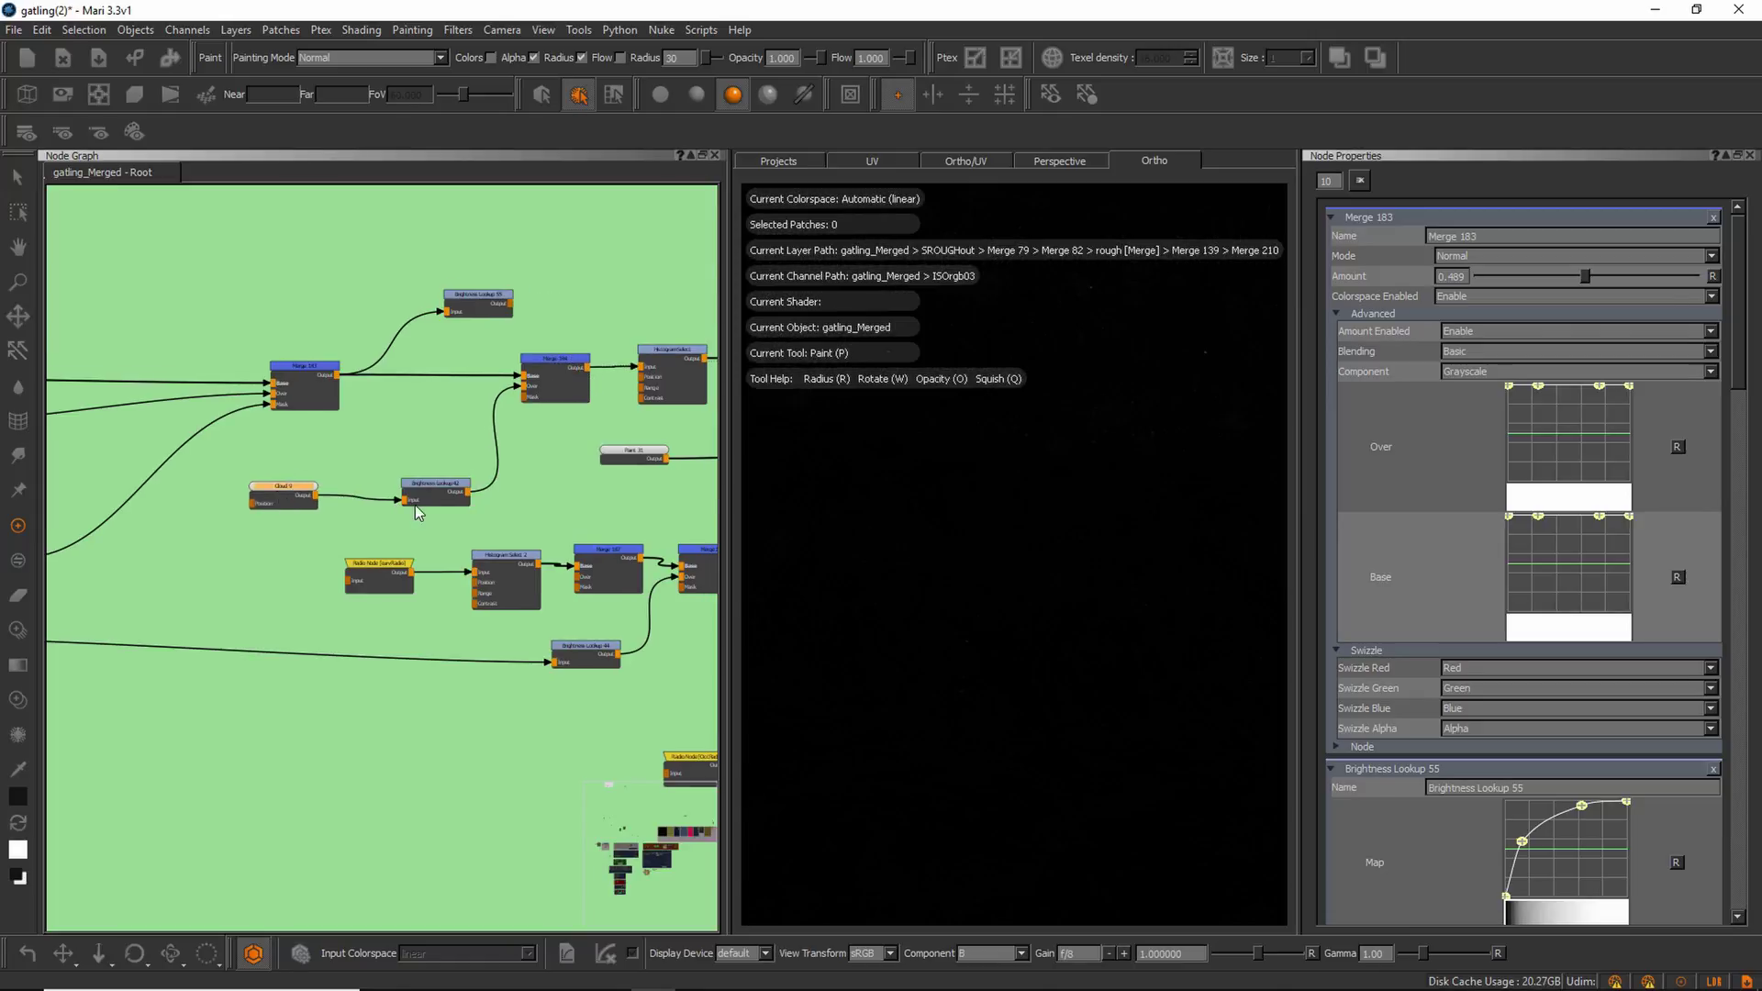
pyautogui.moveTo(556, 371); pyautogui.dragTo(588, 374, button='middle')
pyautogui.click(588, 374)
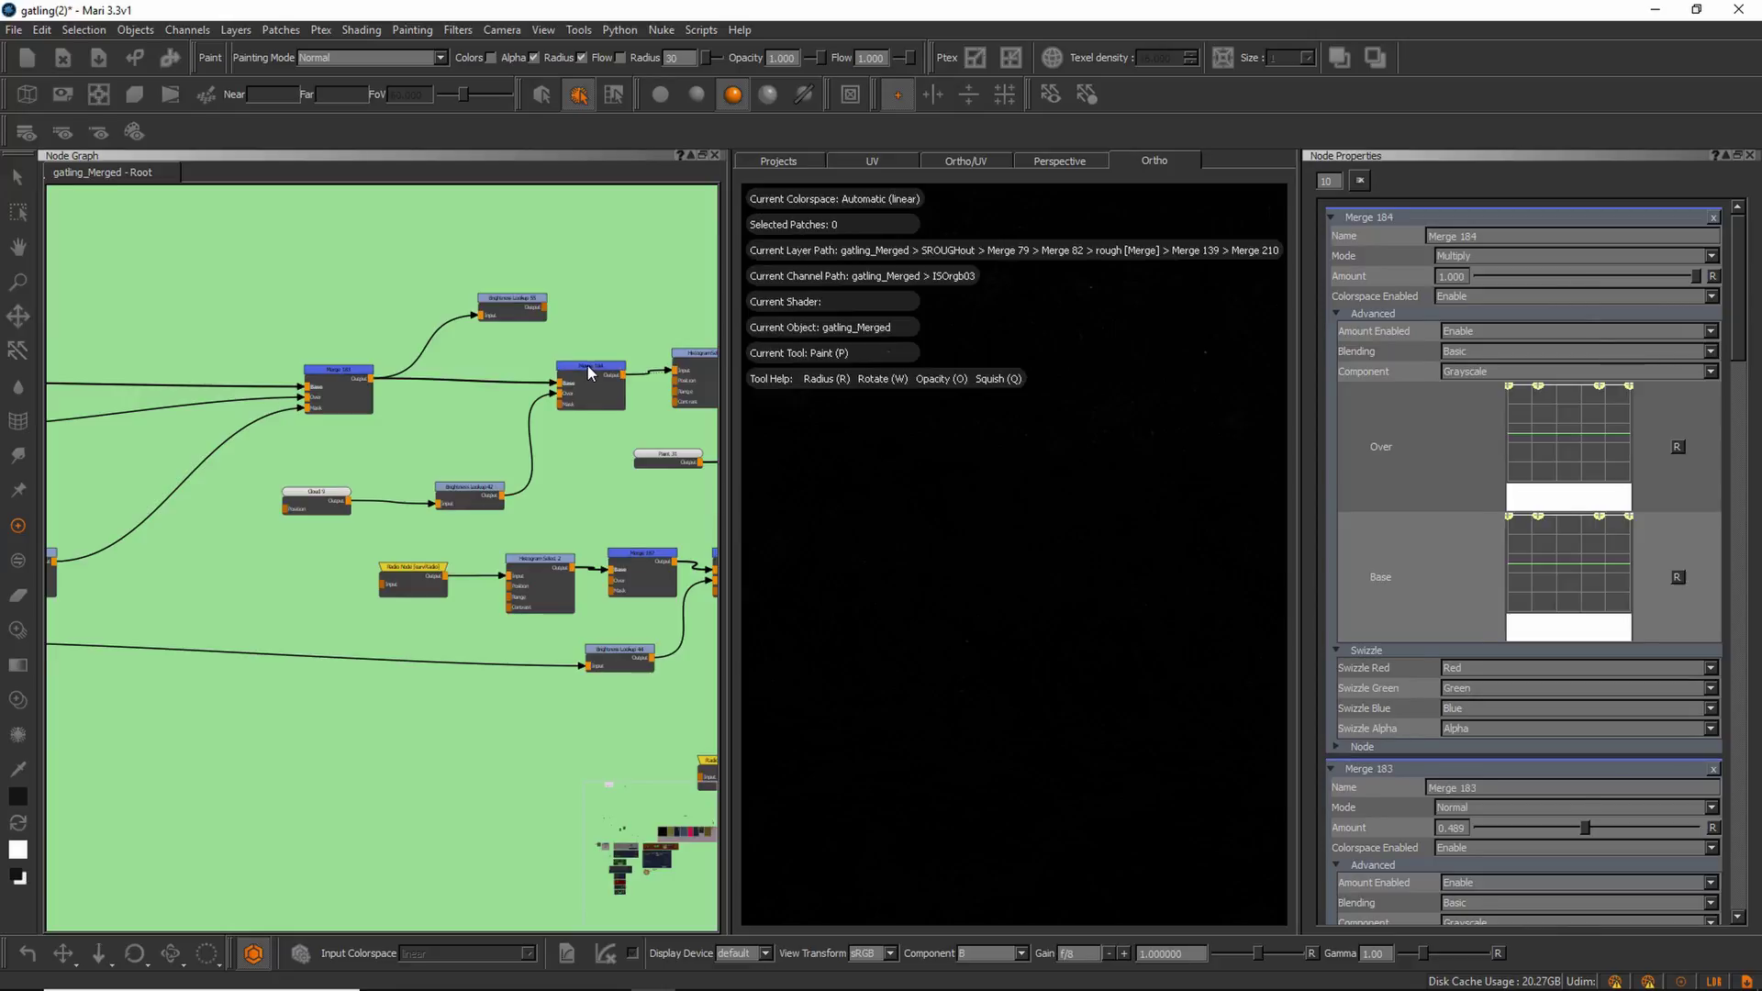
pyautogui.moveTo(955, 527)
pyautogui.keyDown('alt'); pyautogui.mouseDown(button='right')
pyautogui.moveTo(833, 523)
pyautogui.moveTo(871, 535)
pyautogui.moveTo(857, 538)
pyautogui.mouseUp(button='right'); pyautogui.keyUp('alt')
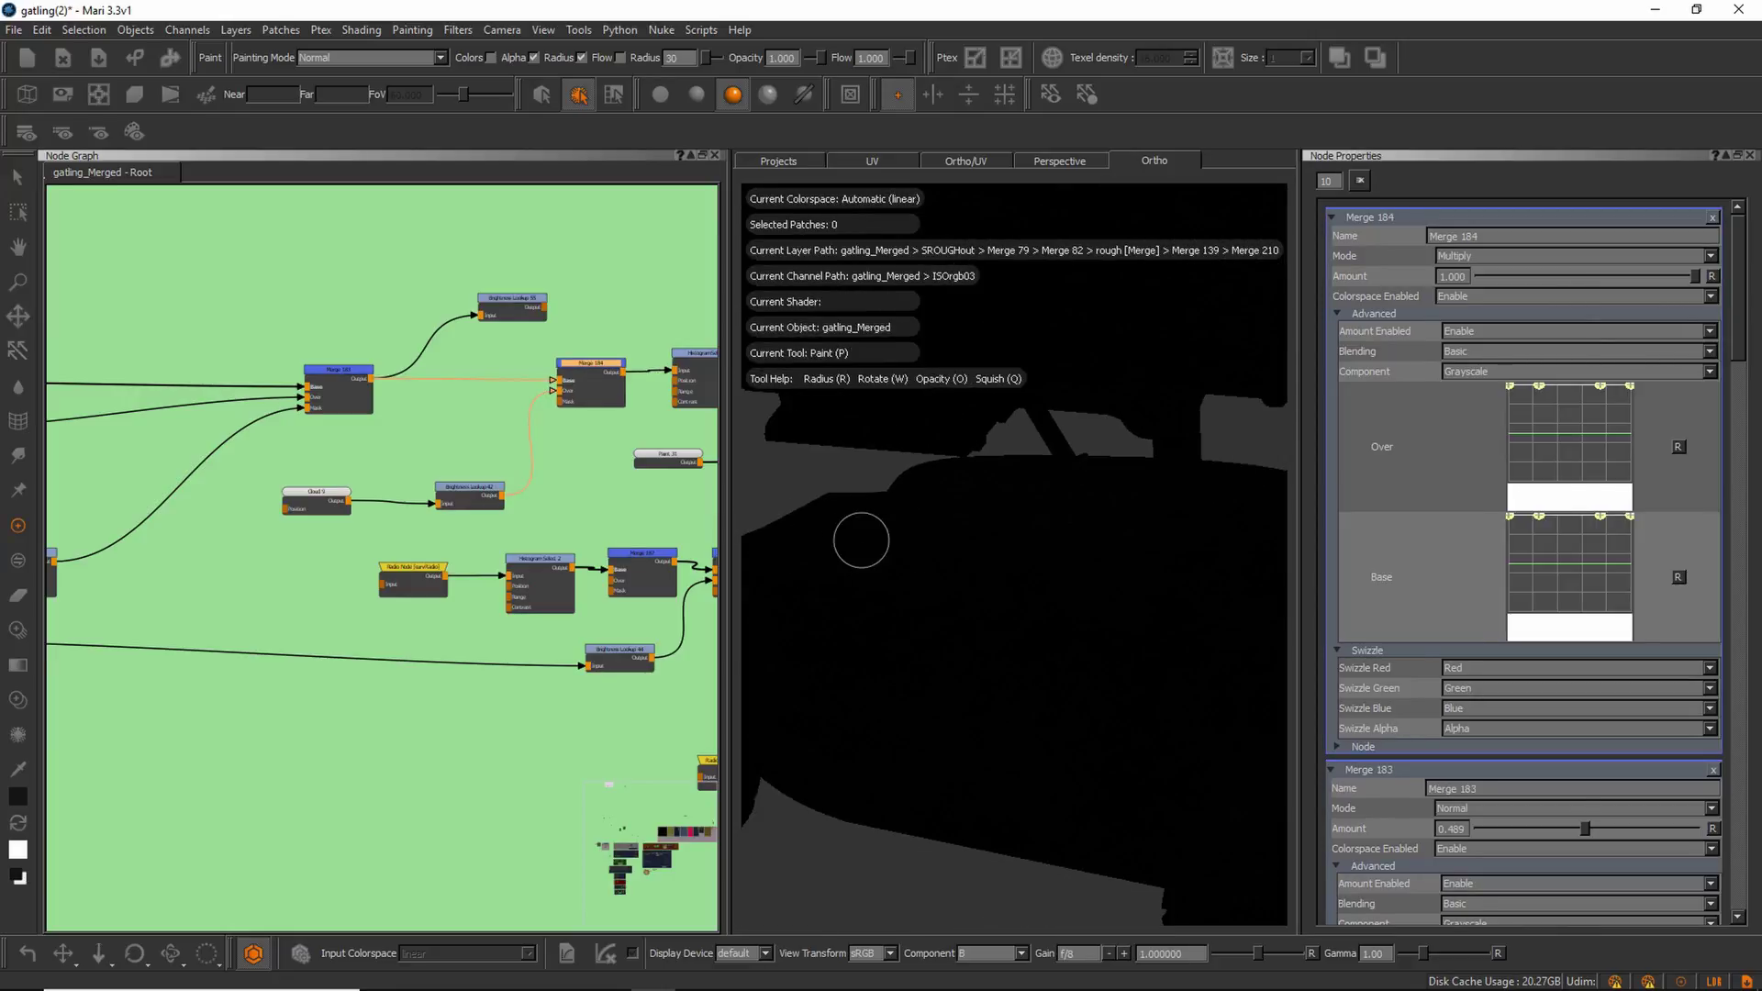
# Move Brightness Lookup 55 beside Merge 184, feed it from Merge 184's output, and open its map curve.
pyautogui.moveTo(588, 375); pyautogui.dragTo(581, 376)
pyautogui.moveTo(528, 311); pyautogui.dragTo(655, 290)
pyautogui.moveTo(617, 377); pyautogui.dragTo(645, 288)
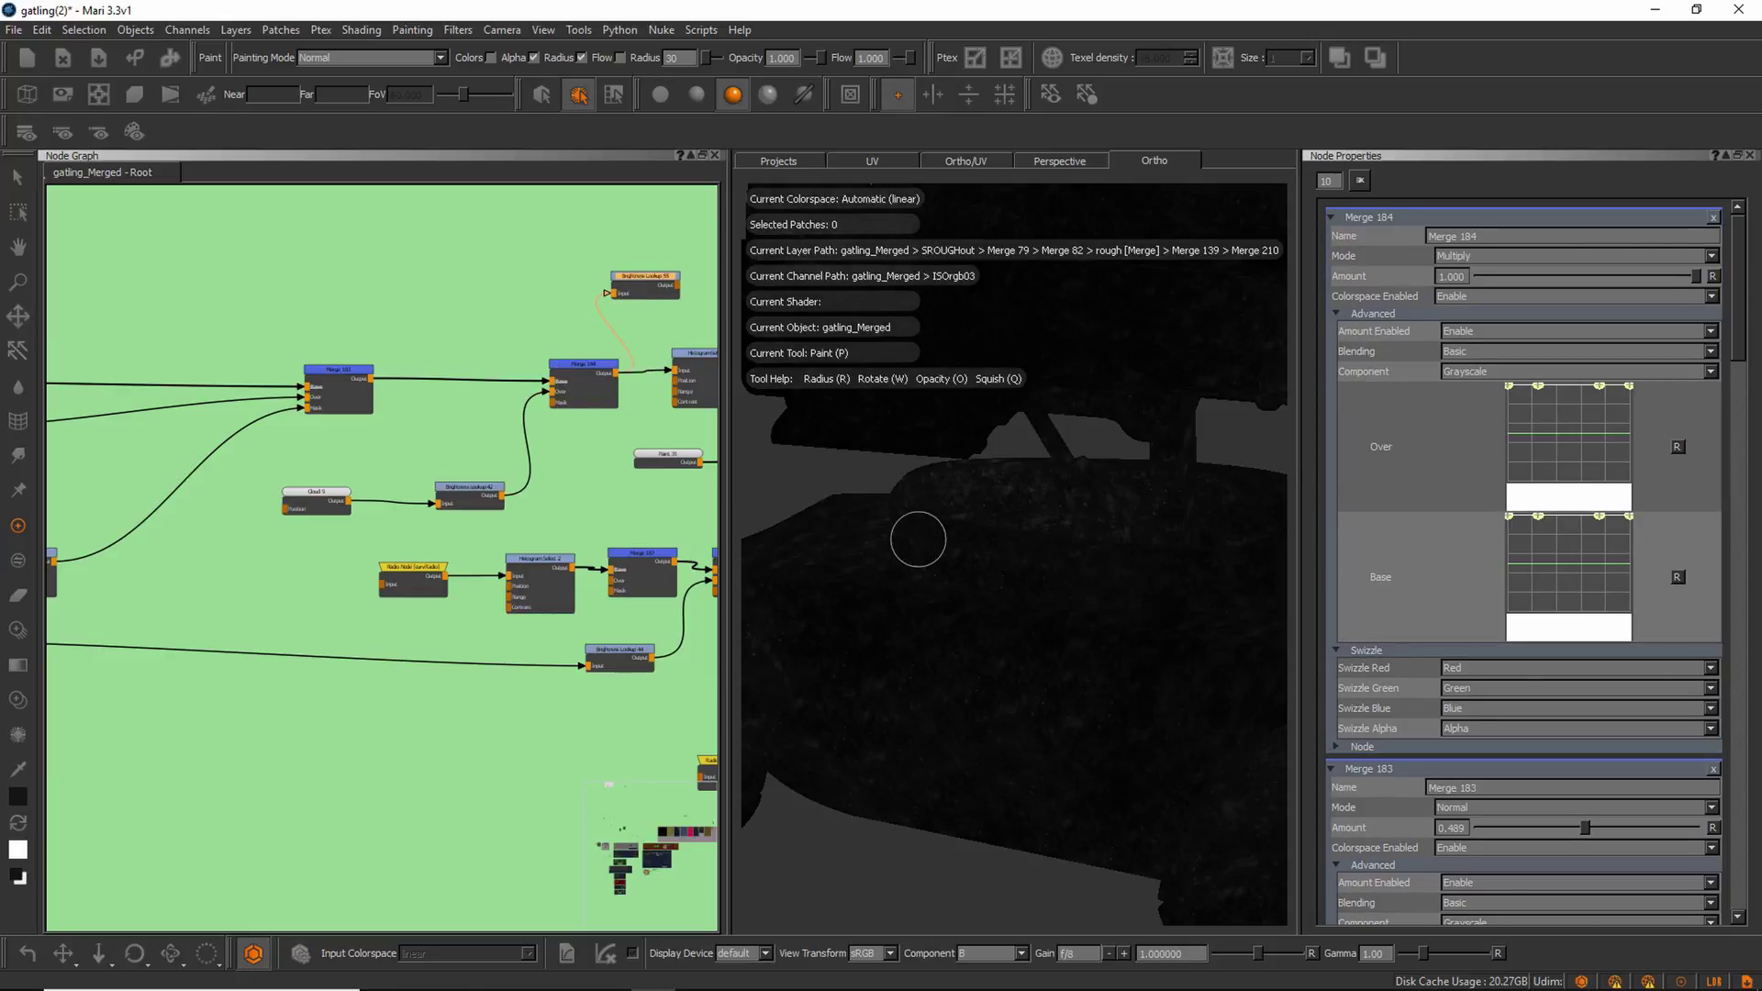
pyautogui.doubleClick(646, 288)
pyautogui.moveTo(1521, 295); pyautogui.dragTo(1521, 291)
# Display the Histogram Select node that follows Merge 184 on the model and open its properties.
pyautogui.moveTo(684, 322); pyautogui.dragTo(408, 362, button='middle')
pyautogui.moveTo(443, 395); pyautogui.dragTo(471, 385)
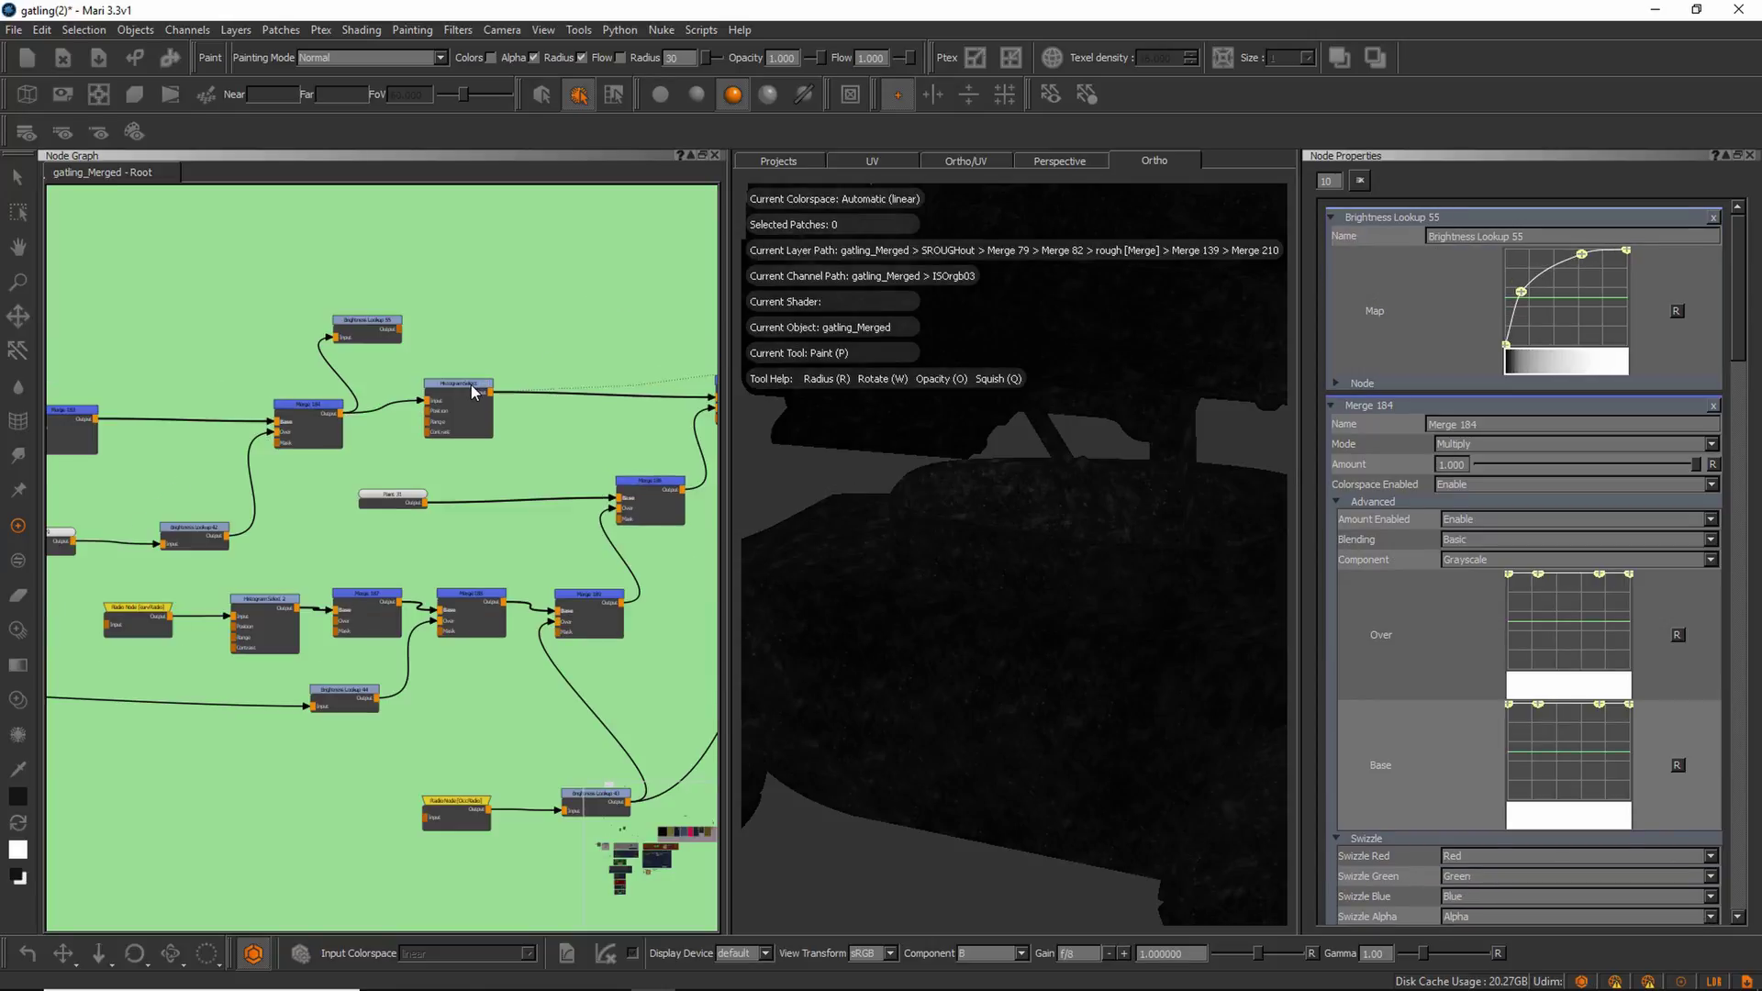
pyautogui.scroll(3, 471, 392)
pyautogui.moveTo(471, 392); pyautogui.dragTo(546, 508, button='middle')
pyautogui.moveTo(556, 499); pyautogui.dragTo(555, 507)
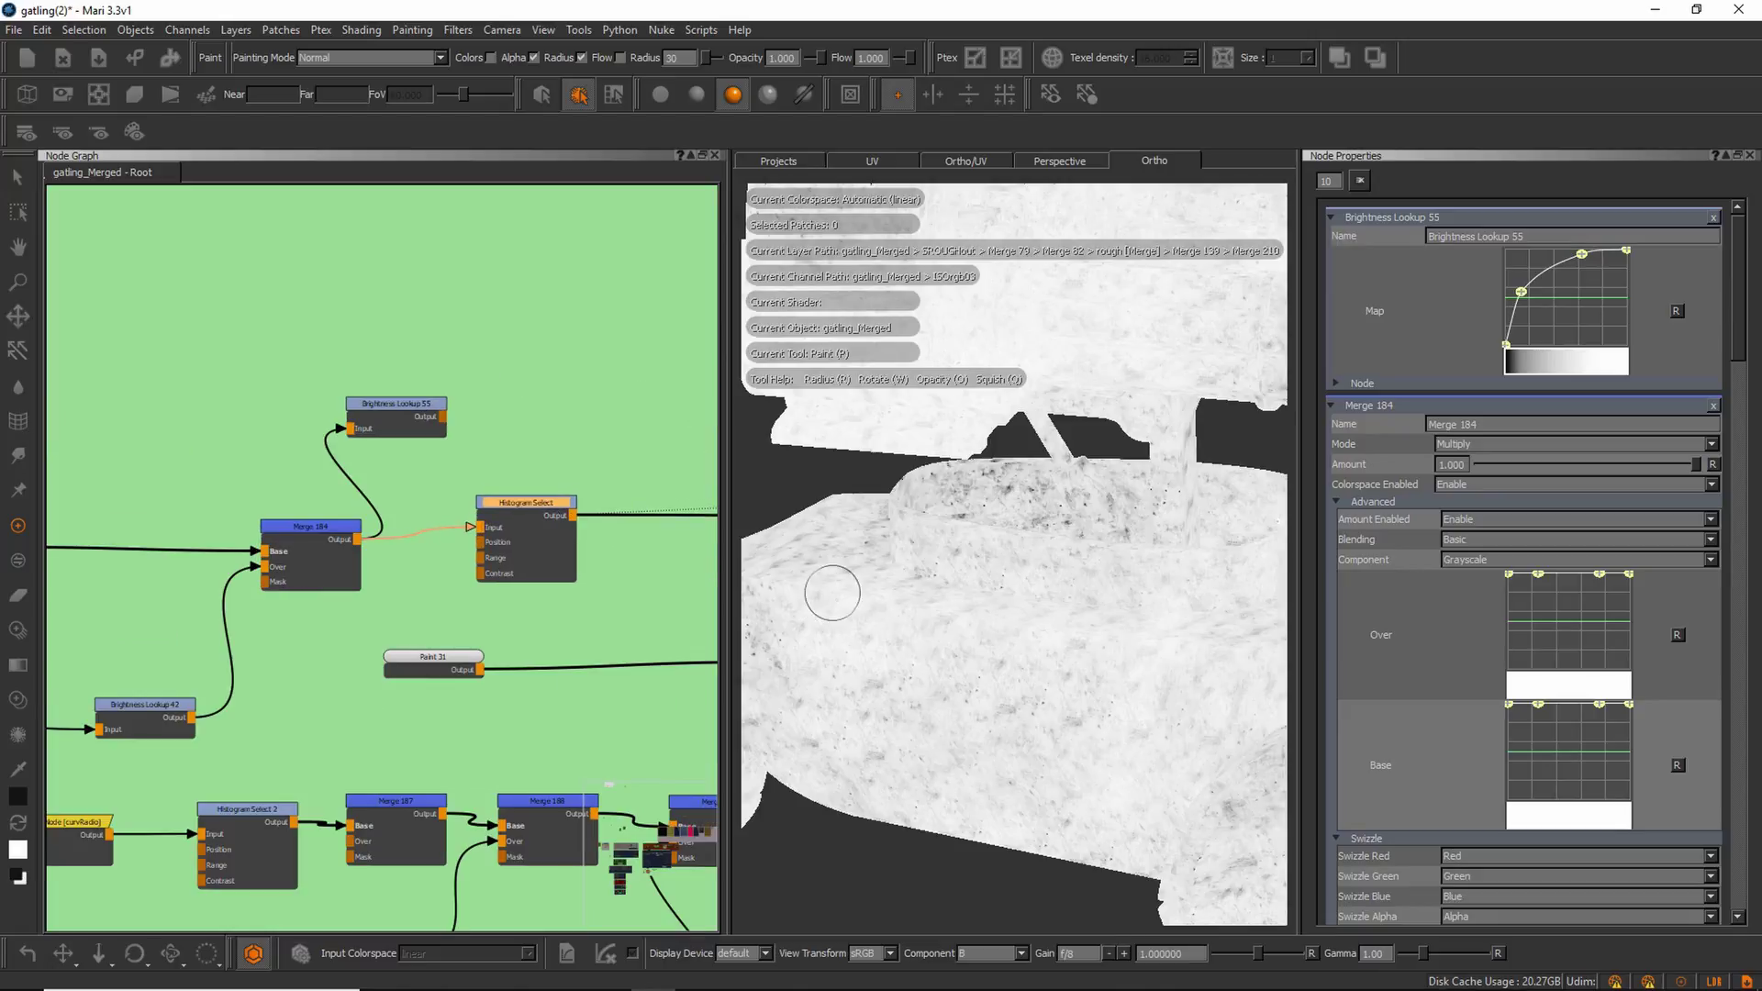
pyautogui.click(531, 505)
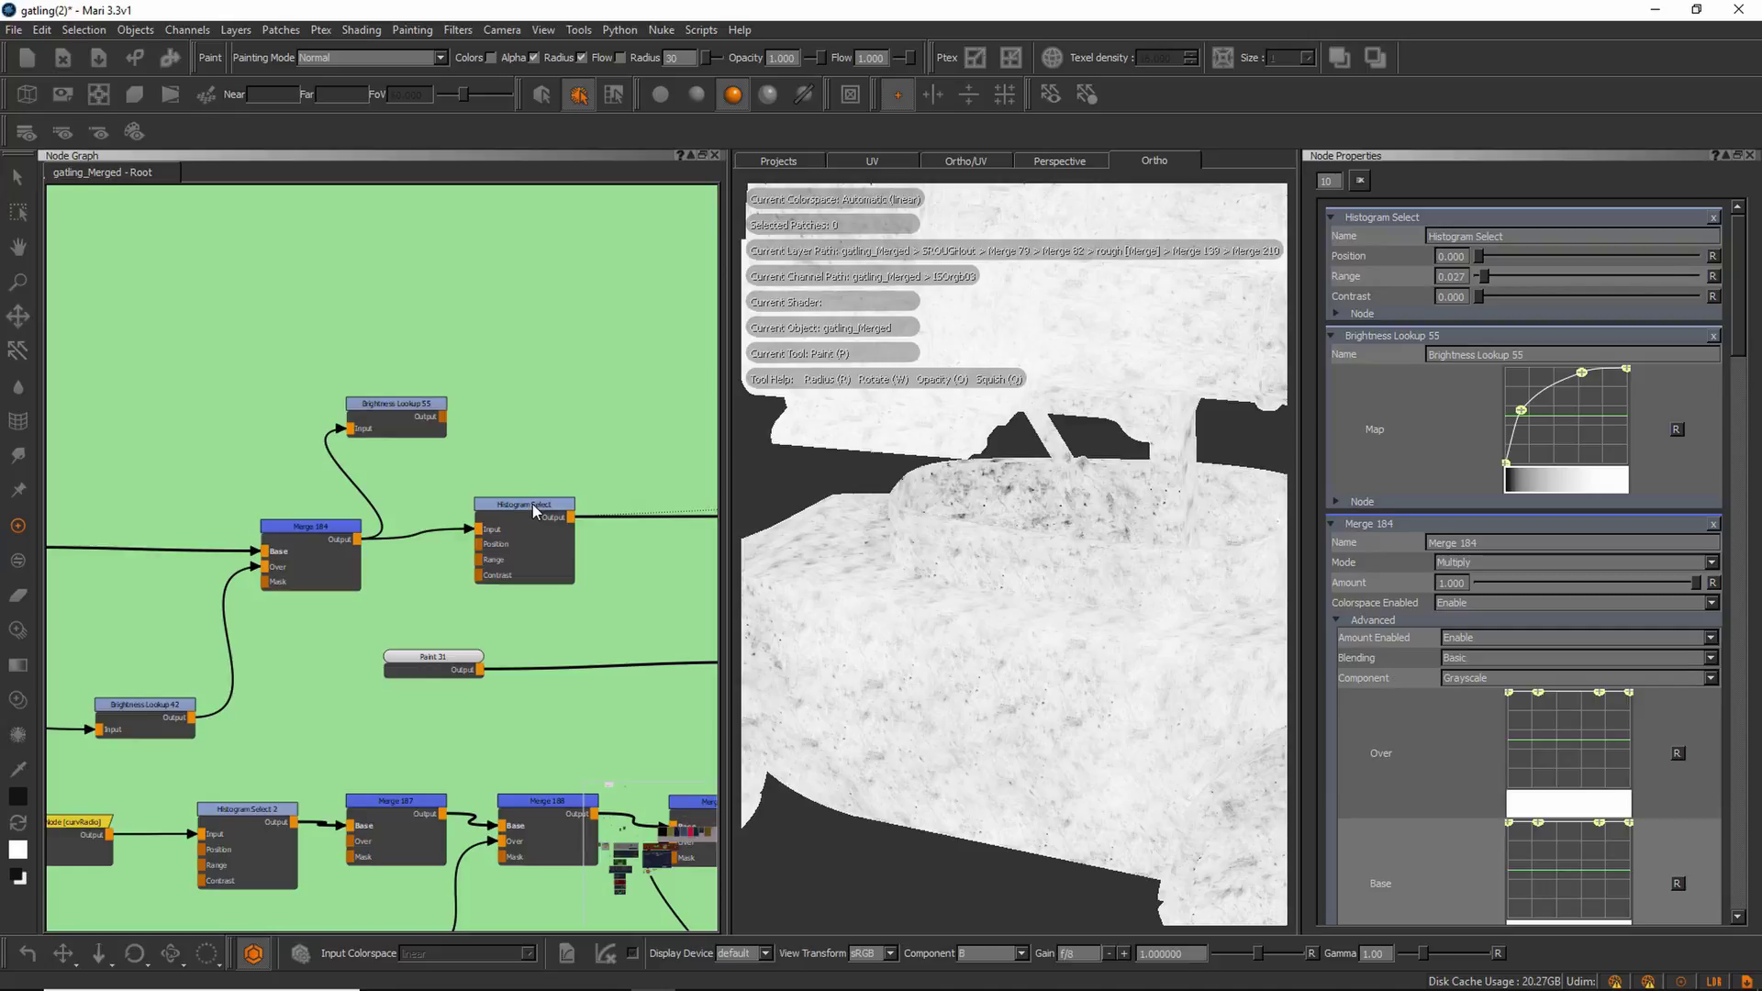
pyautogui.click(535, 506)
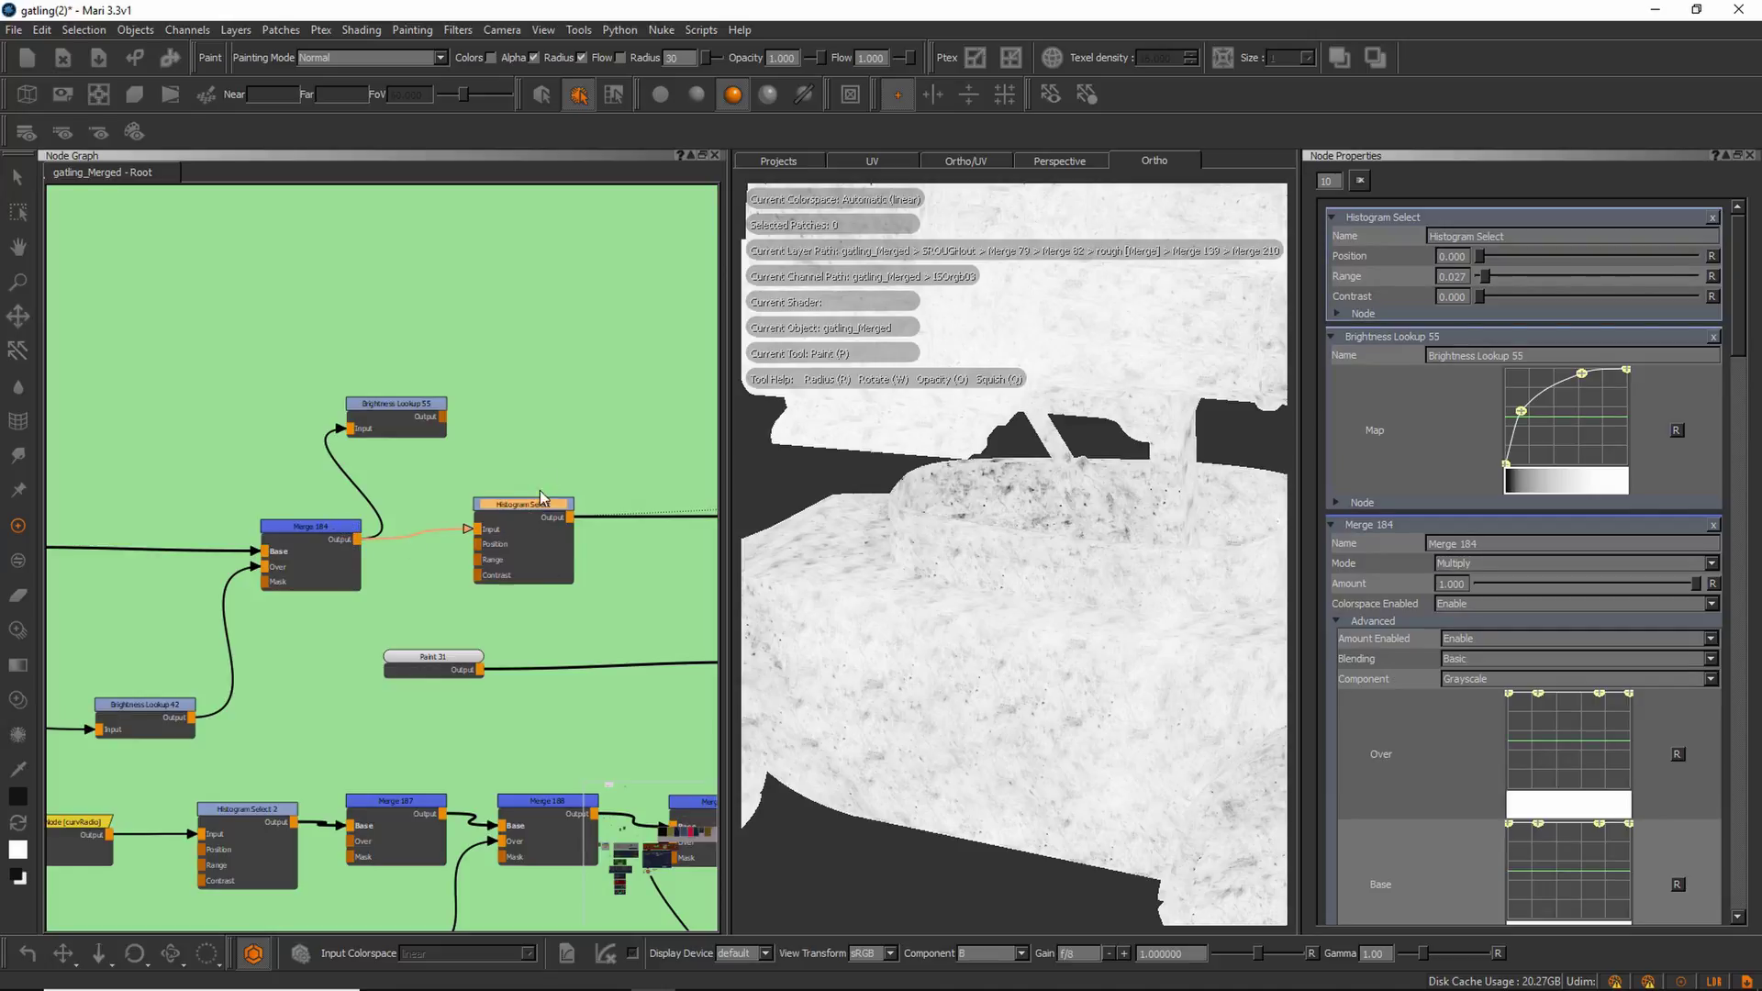
# Create a second Histogram Select node above the existing one and connect Merge 184's output to its input.
pyautogui.scroll(3, 569, 450)
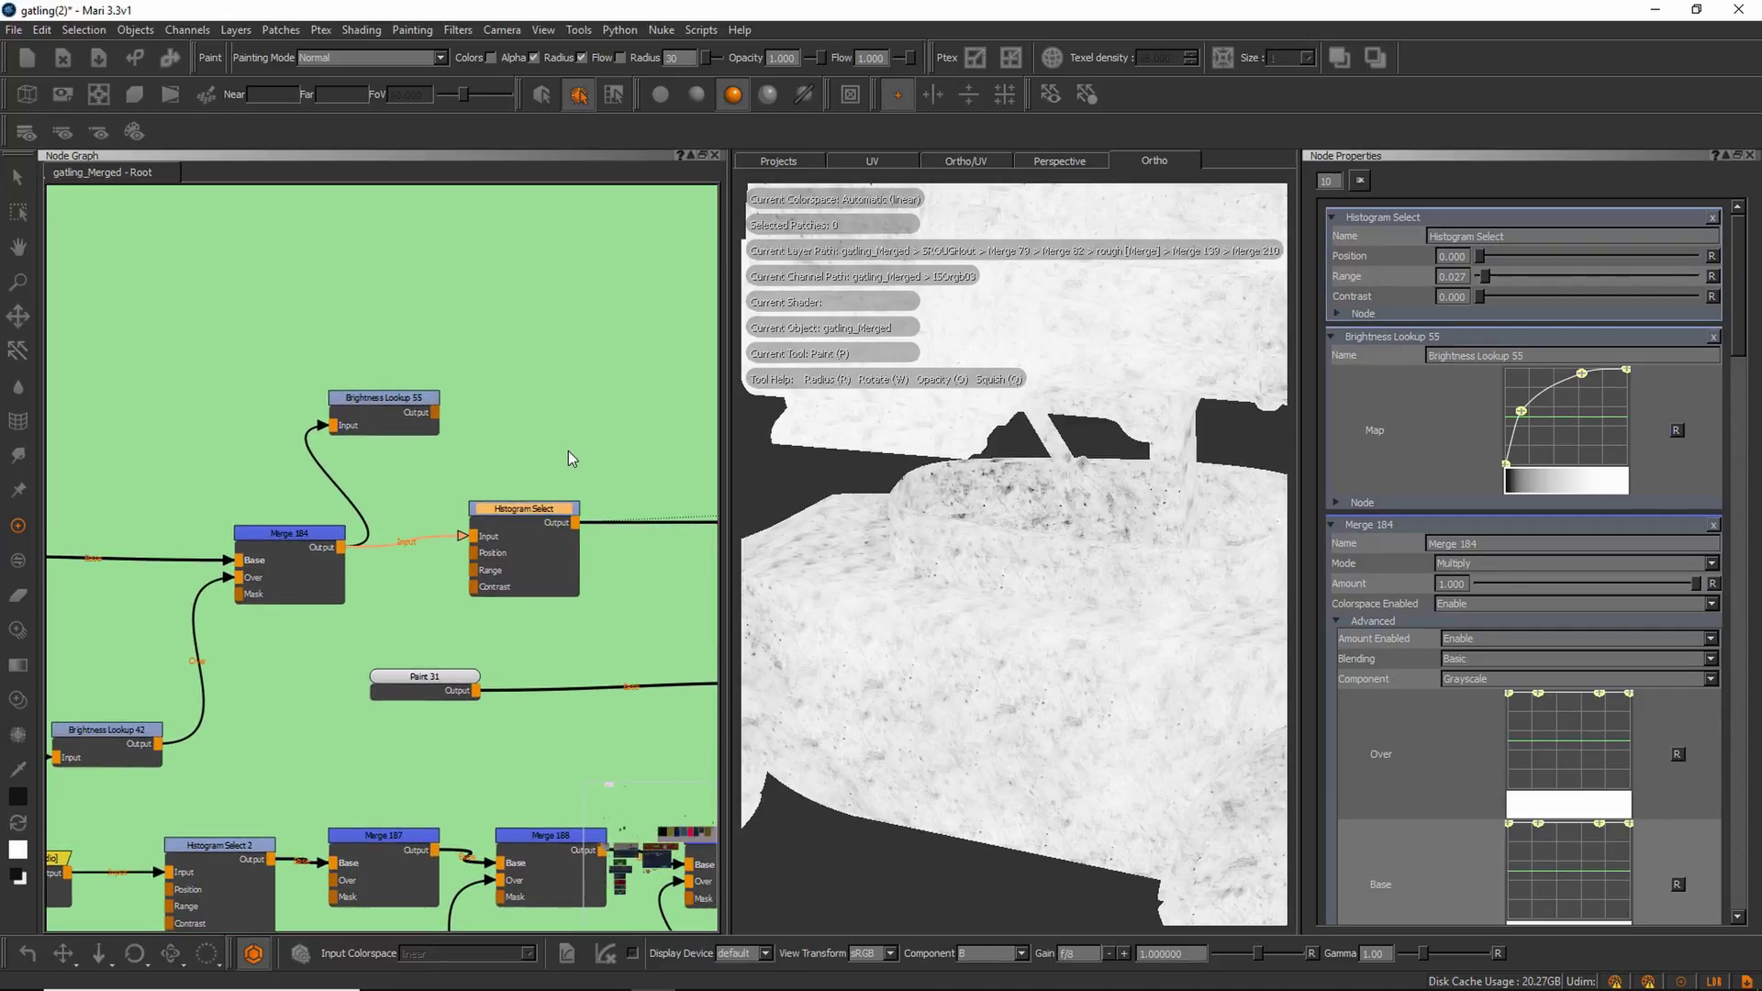
pyautogui.moveTo(564, 457); pyautogui.dragTo(535, 465, button='middle')
pyautogui.click(548, 450)
pyautogui.press('Tab')
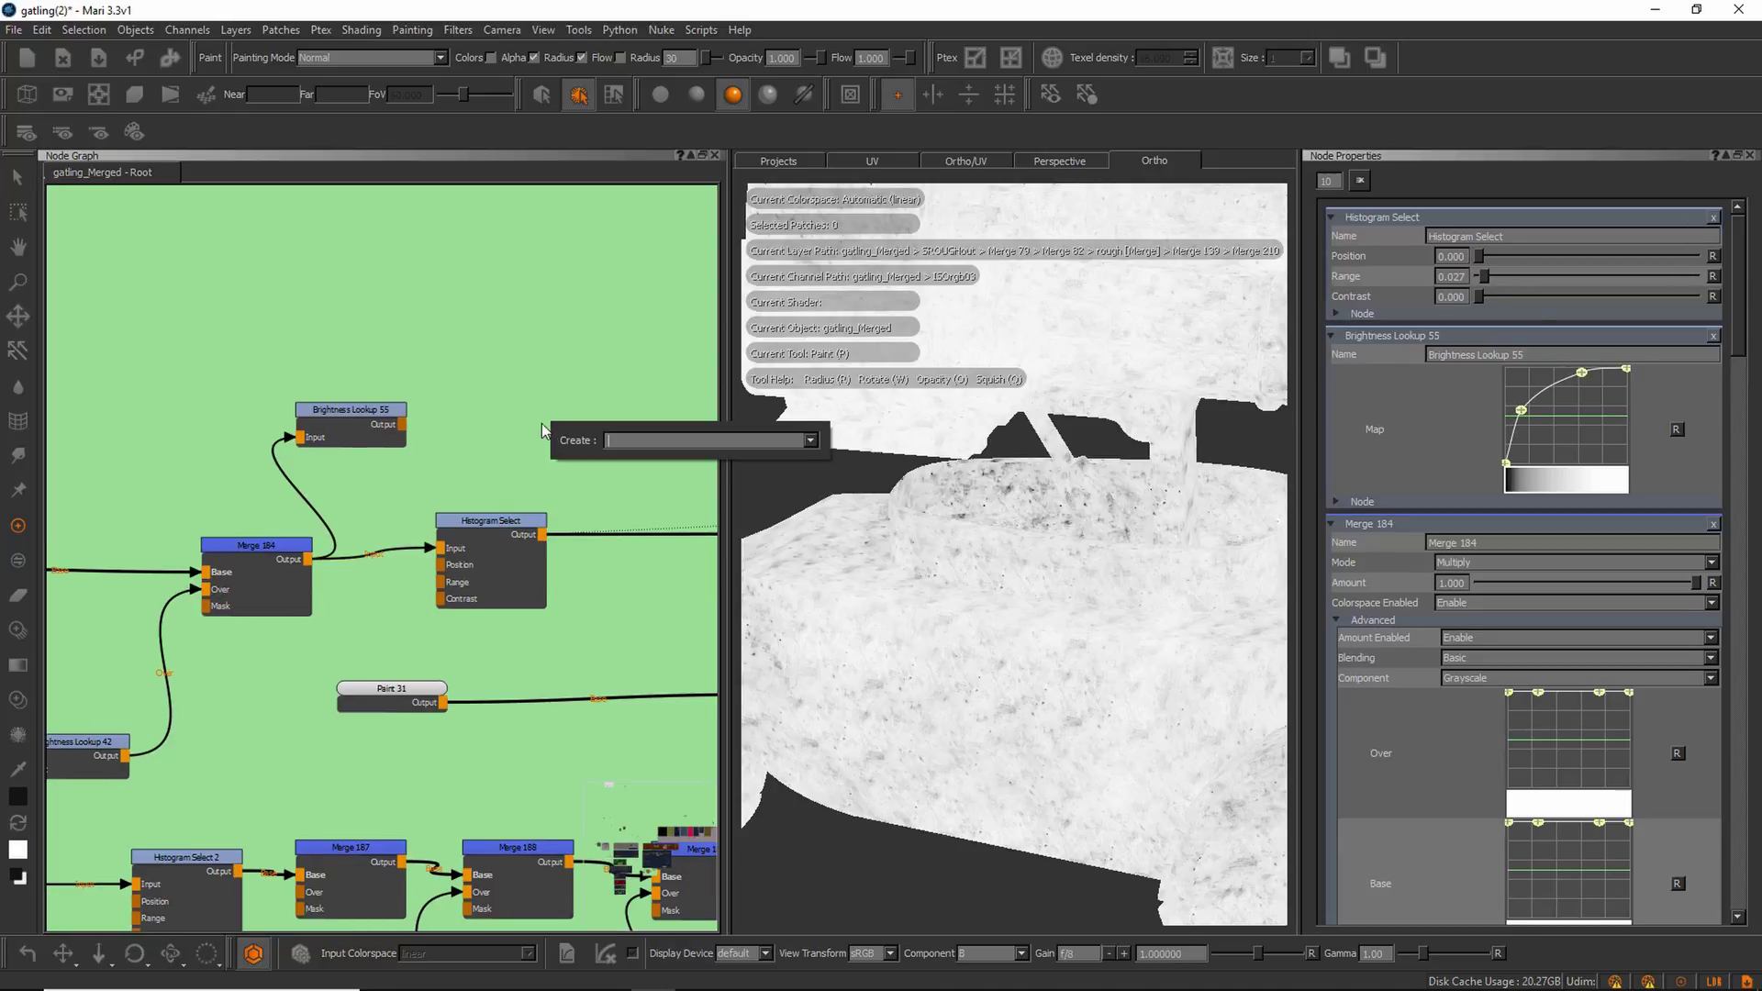
pyautogui.write('hist')
pyautogui.press('Down')
pyautogui.press('Down')
pyautogui.press('Down')
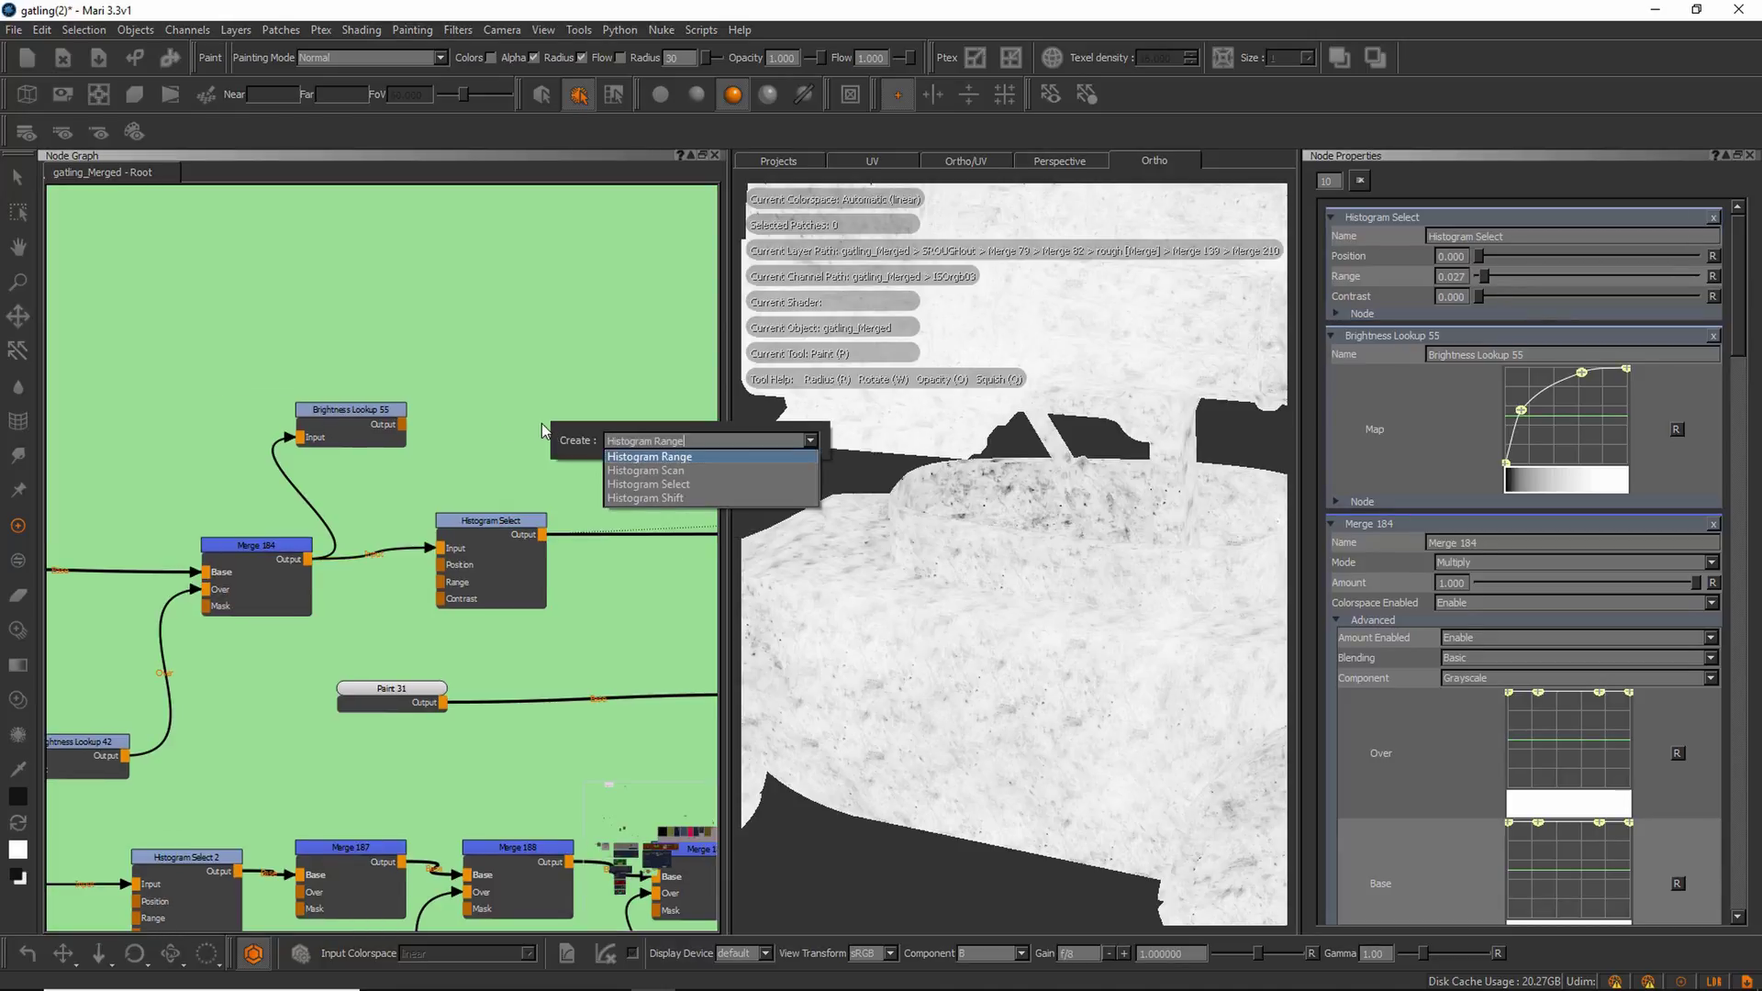
pyautogui.press('Return')
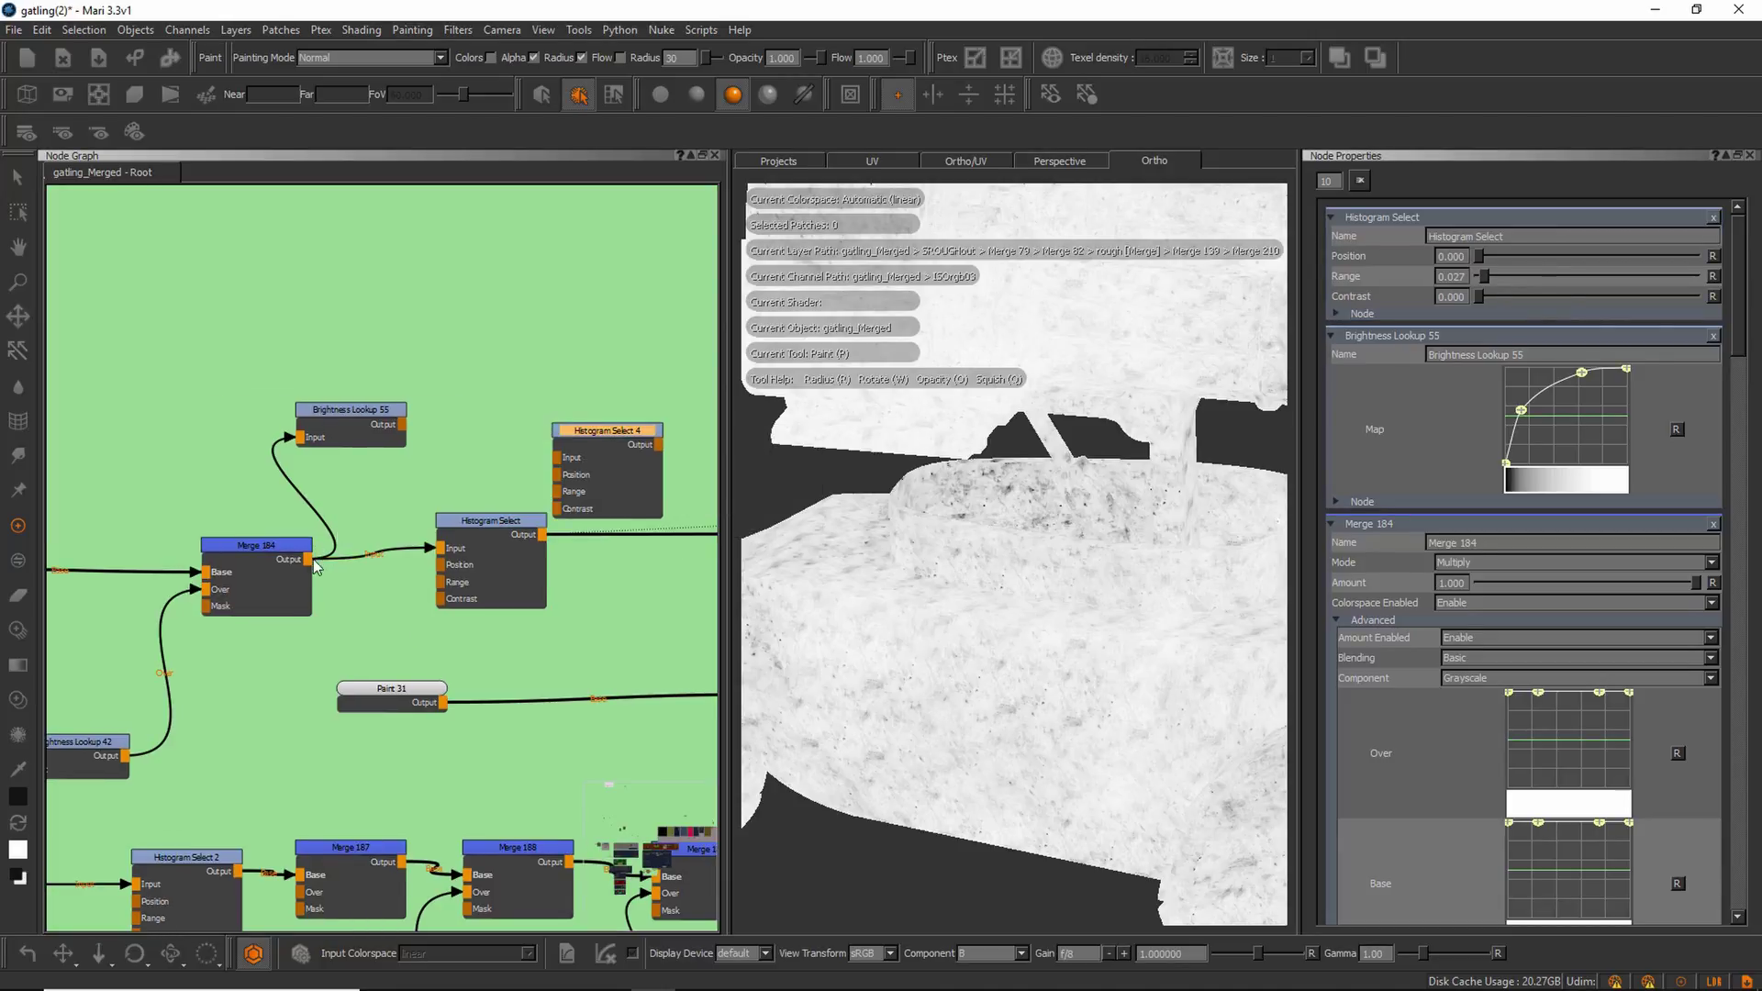
pyautogui.moveTo(308, 560); pyautogui.dragTo(577, 363)
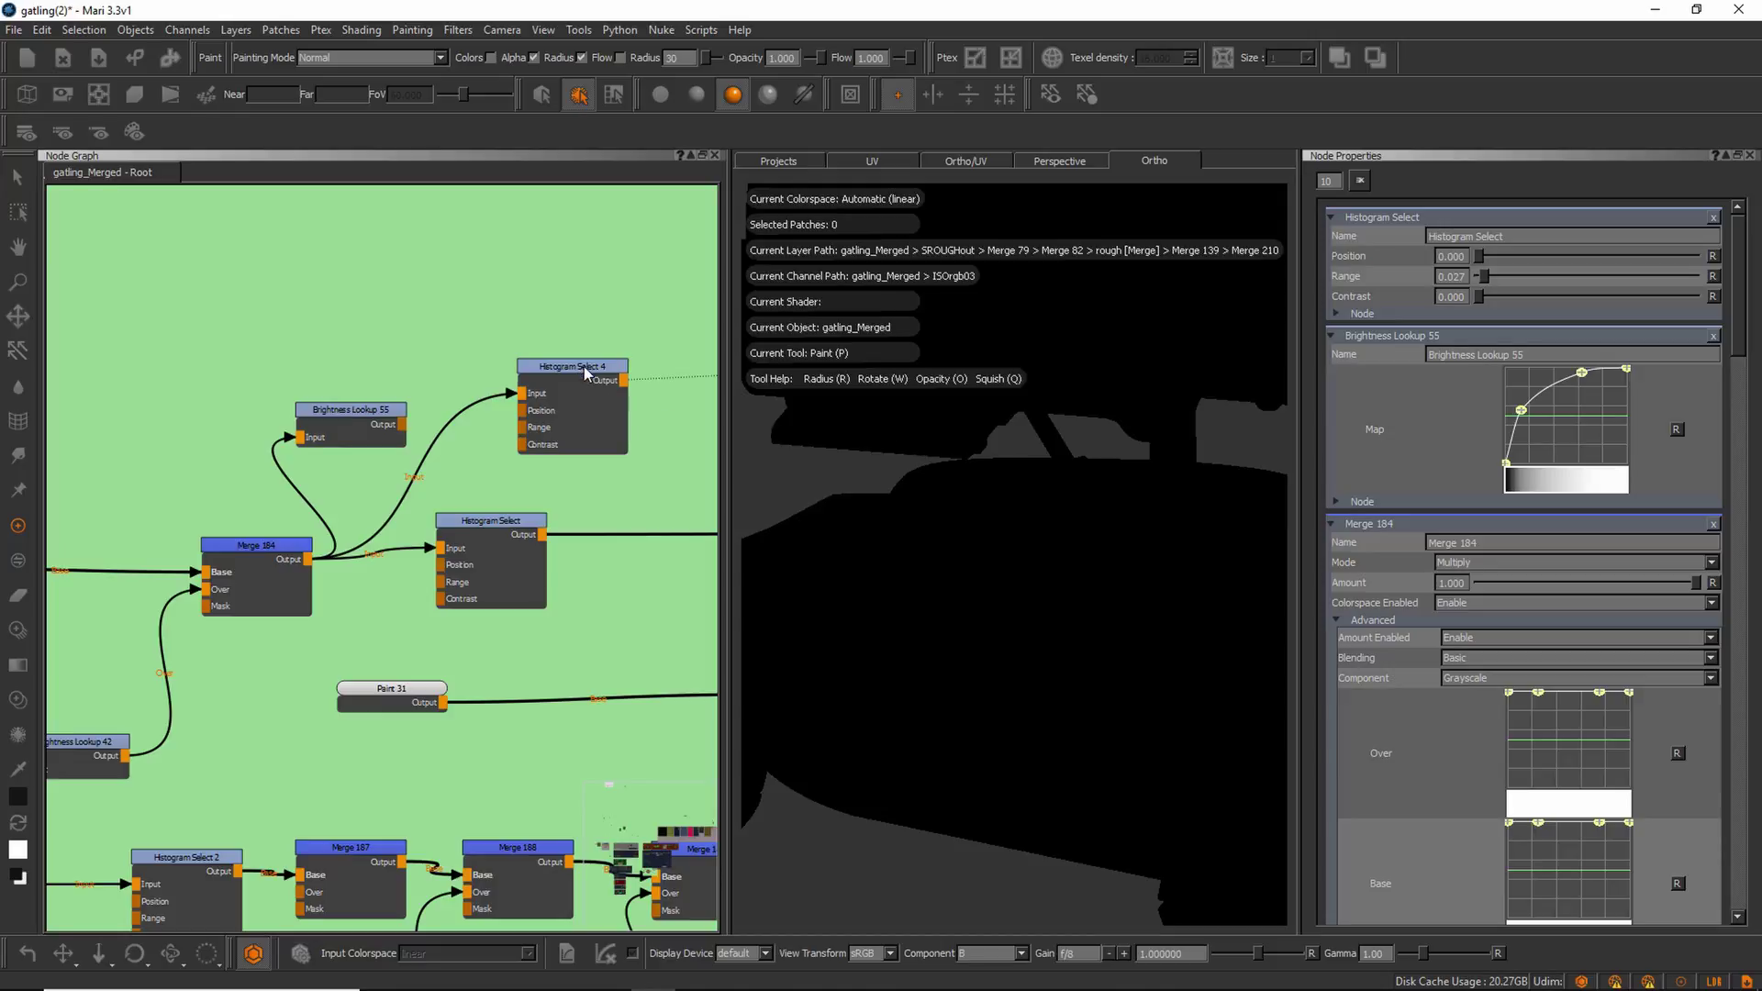
# Set the new Histogram Select node's Position to 0.421, Range to 0.687 and Contrast to 0.718.
pyautogui.moveTo(586, 372); pyautogui.dragTo(567, 375)
pyautogui.moveTo(1594, 256); pyautogui.dragTo(1505, 262)
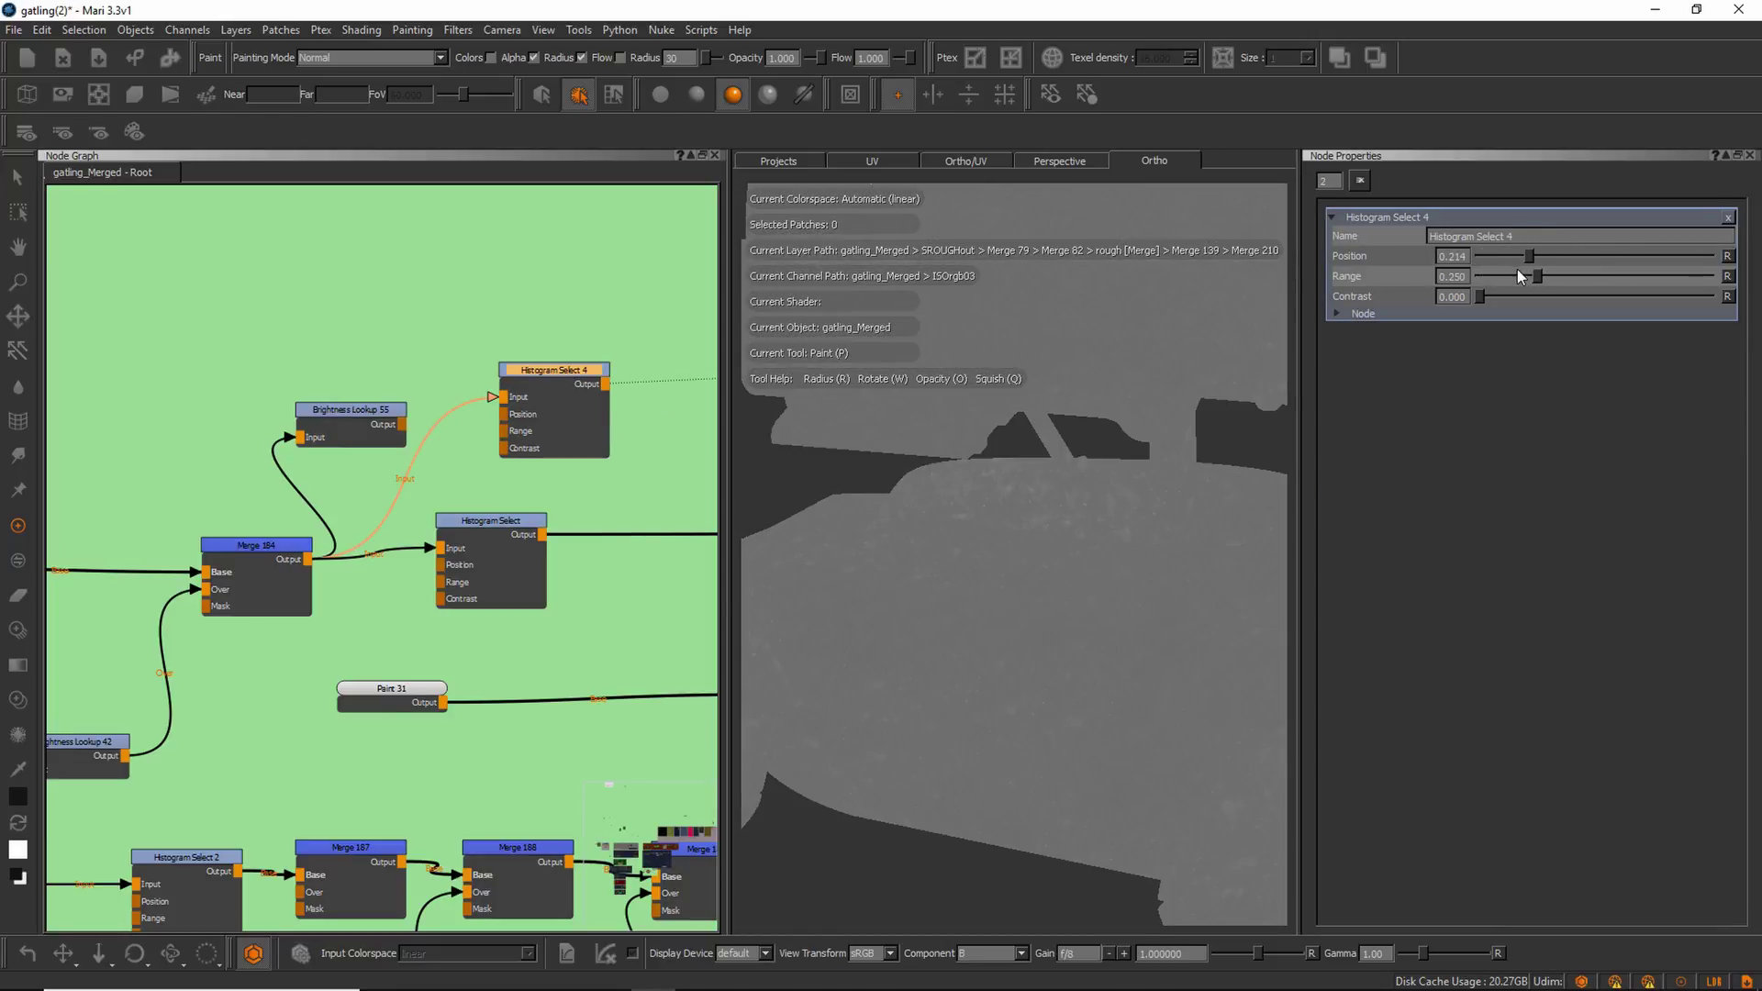
pyautogui.moveTo(1528, 256); pyautogui.dragTo(1576, 261)
pyautogui.moveTo(1512, 277); pyautogui.dragTo(1648, 301)
# Display the original Histogram Select node's output on the model again.
pyautogui.click(505, 520)
pyautogui.press('1')
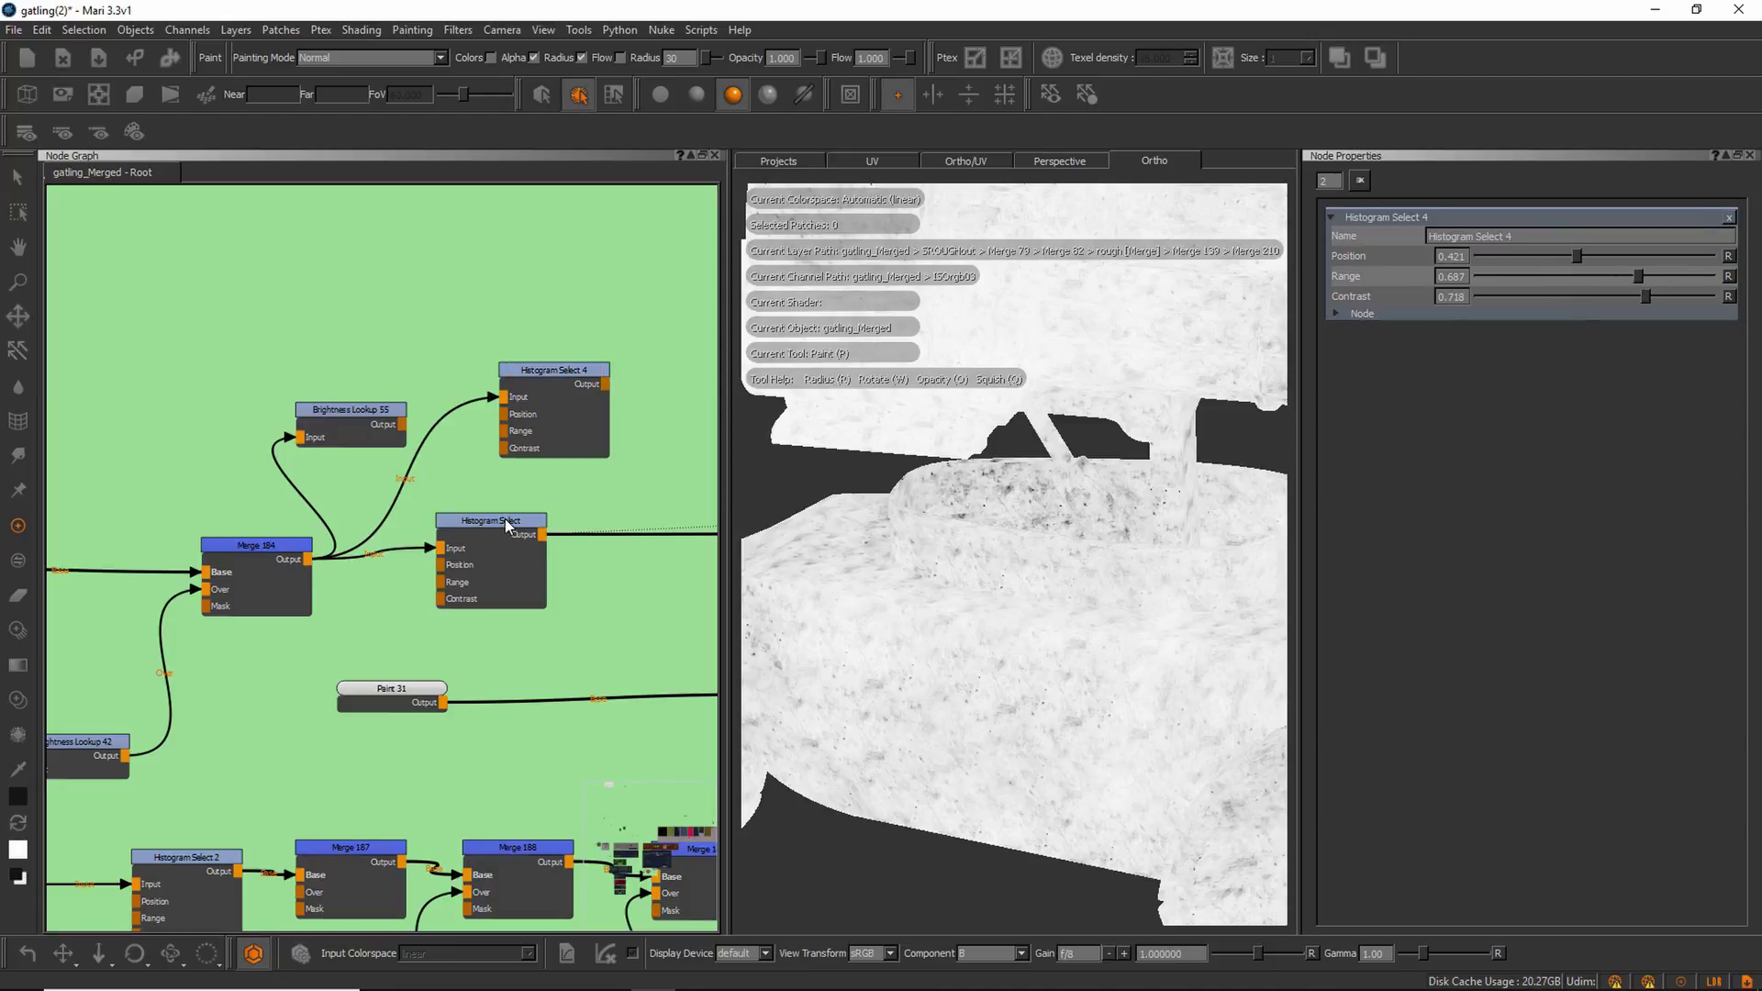
pyautogui.moveTo(505, 520); pyautogui.dragTo(508, 525)
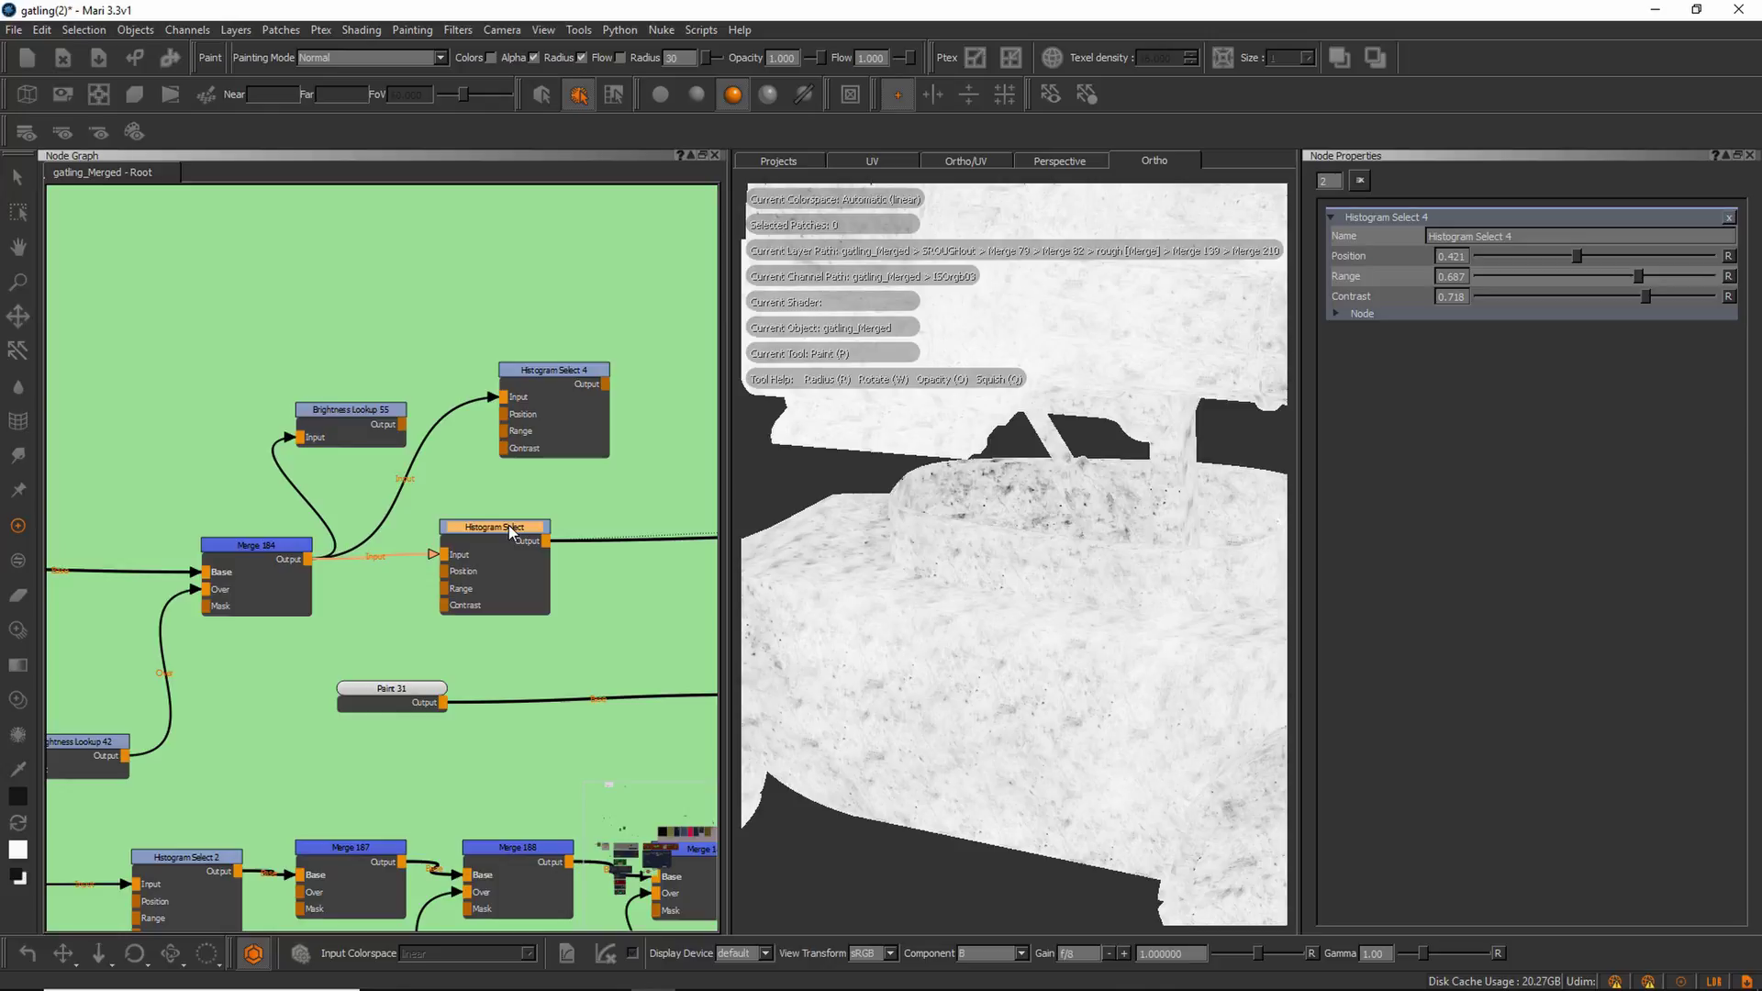
# Locate the curvRadio radio node and display its curvature map on the model.
pyautogui.scroll(-2, 559, 519)
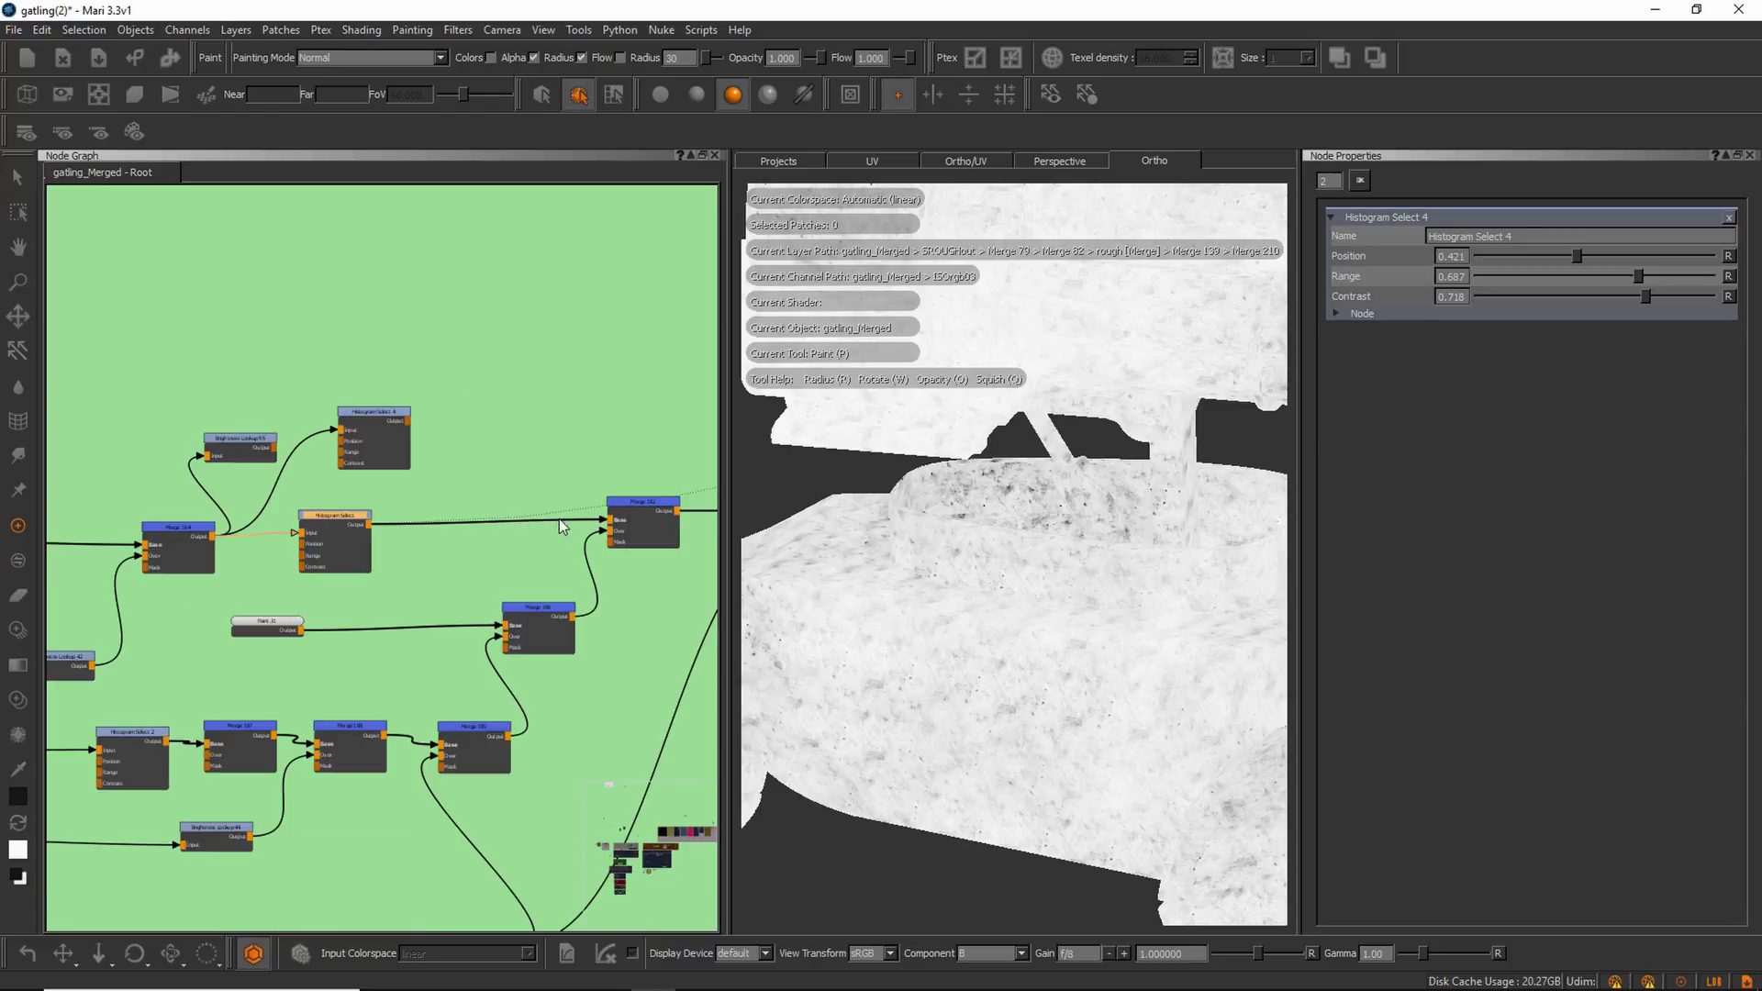
pyautogui.moveTo(302, 640); pyautogui.dragTo(644, 514, button='middle')
pyautogui.click(325, 618)
pyautogui.press('1')
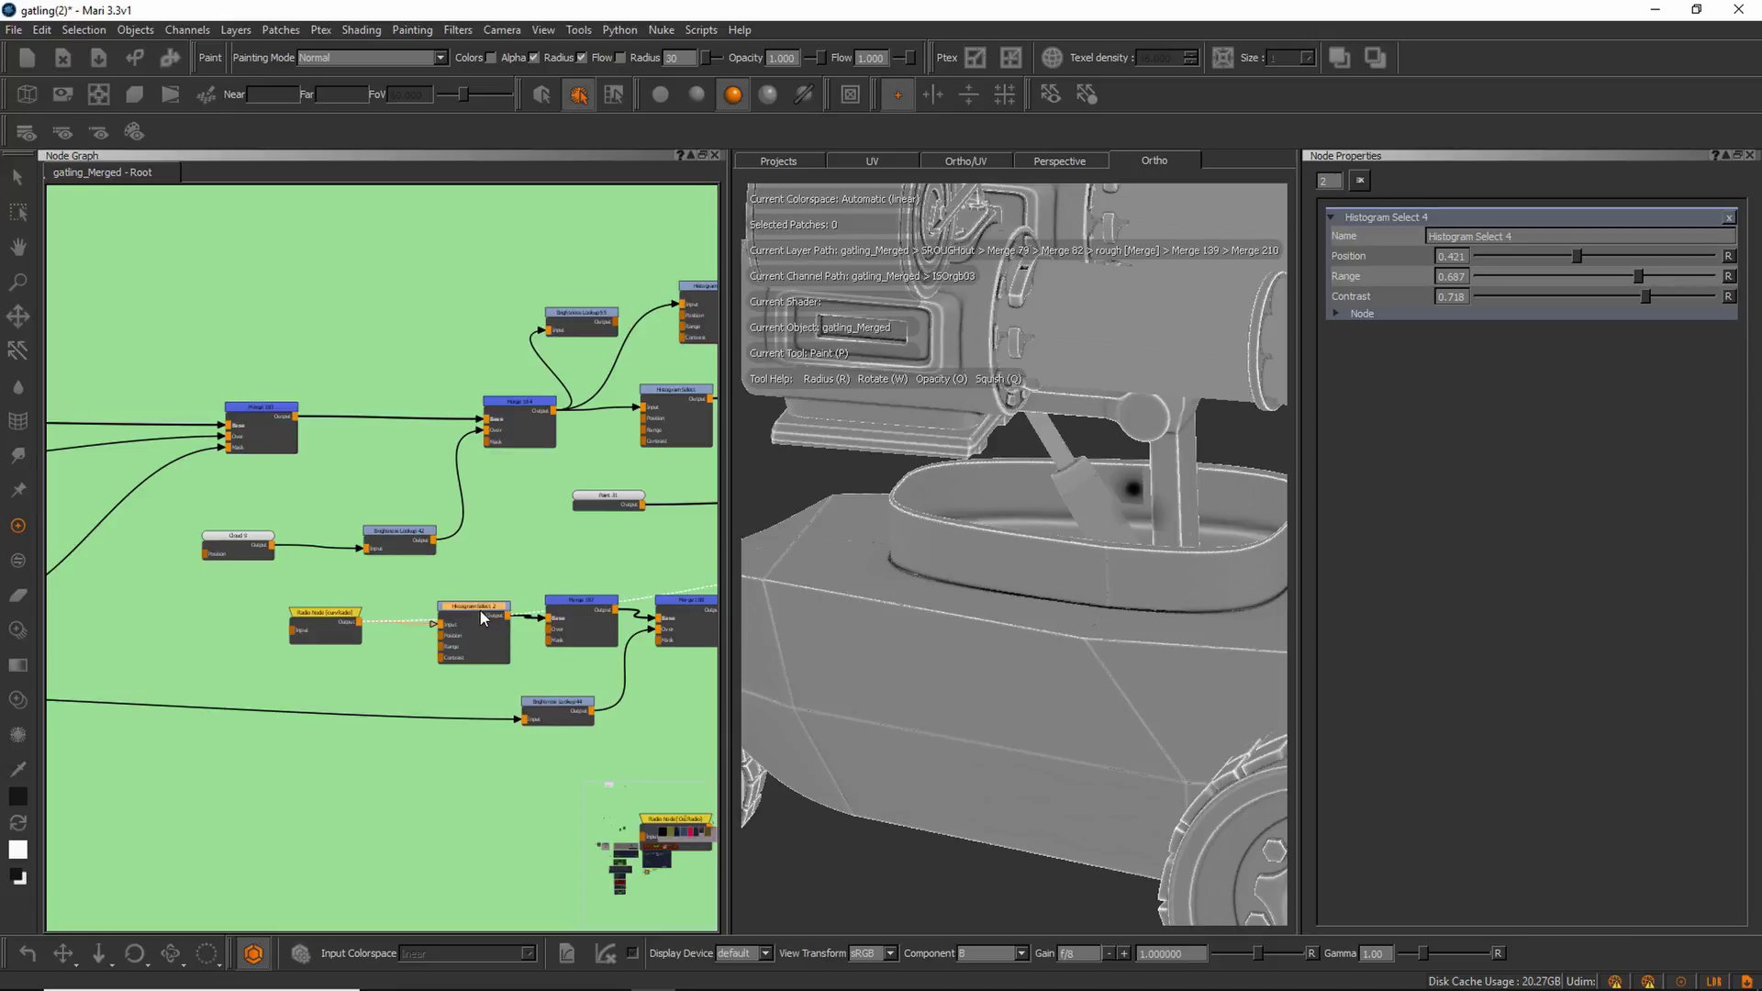
# Preview Histogram Select 2 and Merge 187 on the model, and open the properties of Histogram Select 2.
pyautogui.moveTo(481, 609); pyautogui.dragTo(479, 609)
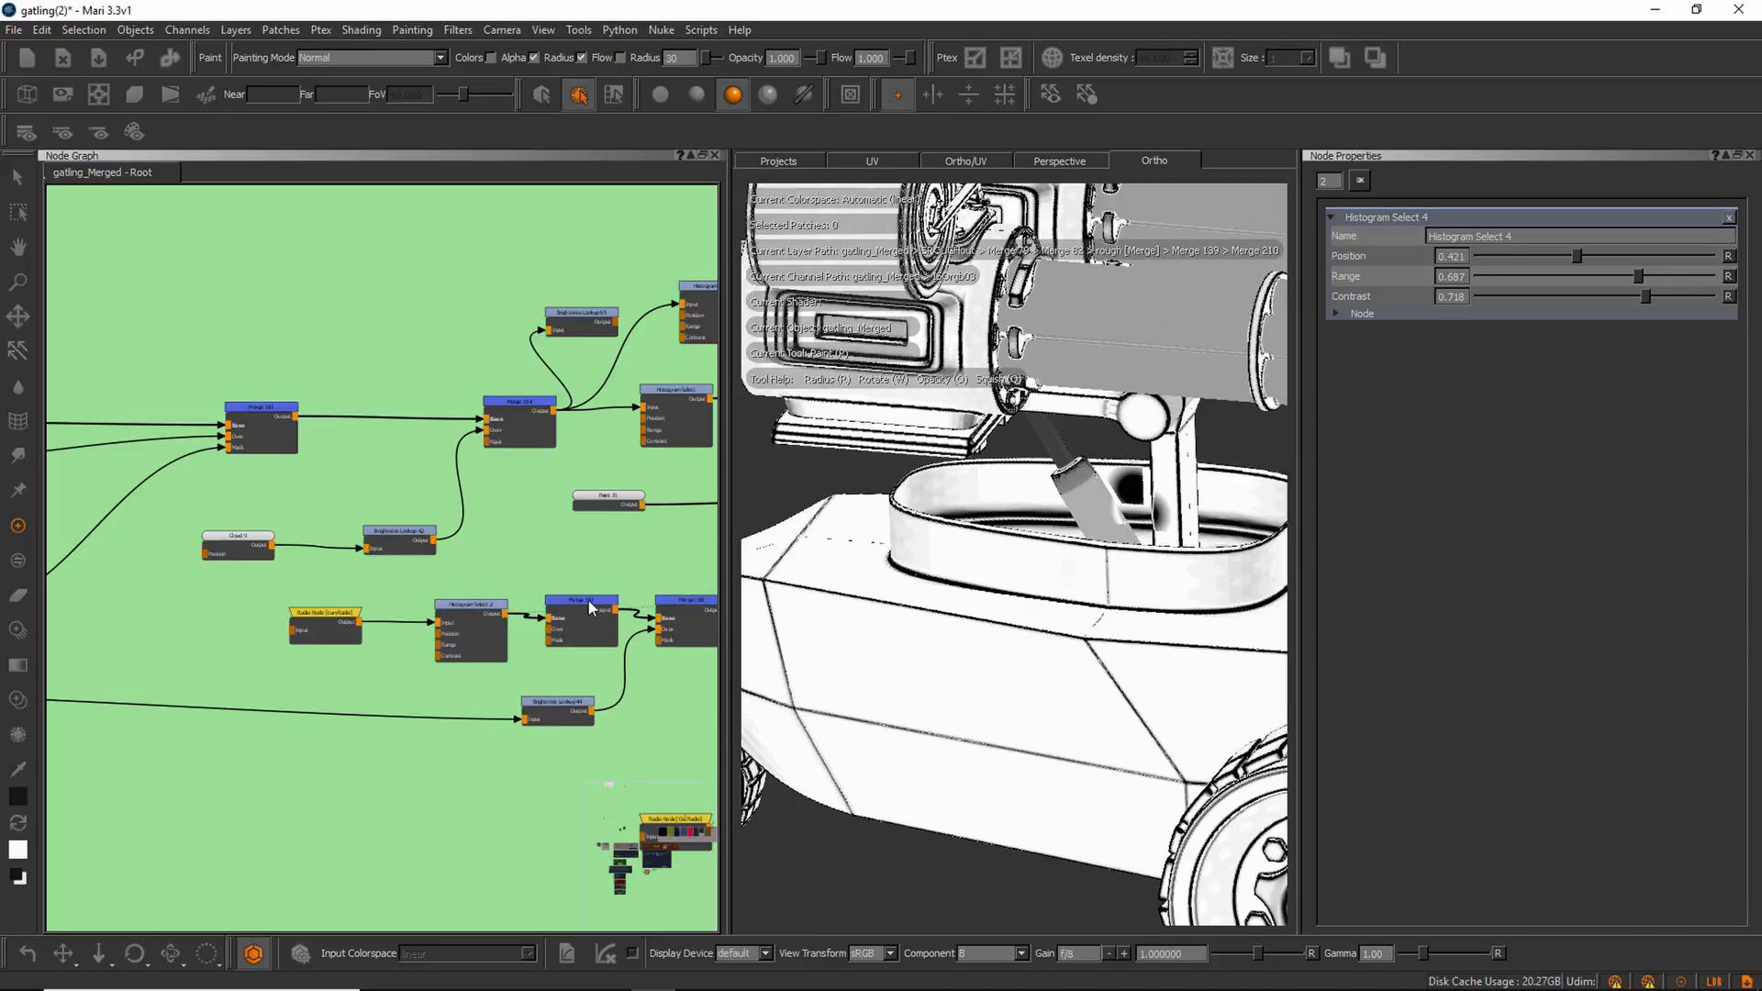
pyautogui.click(587, 600)
pyautogui.press('1')
pyautogui.click(465, 602)
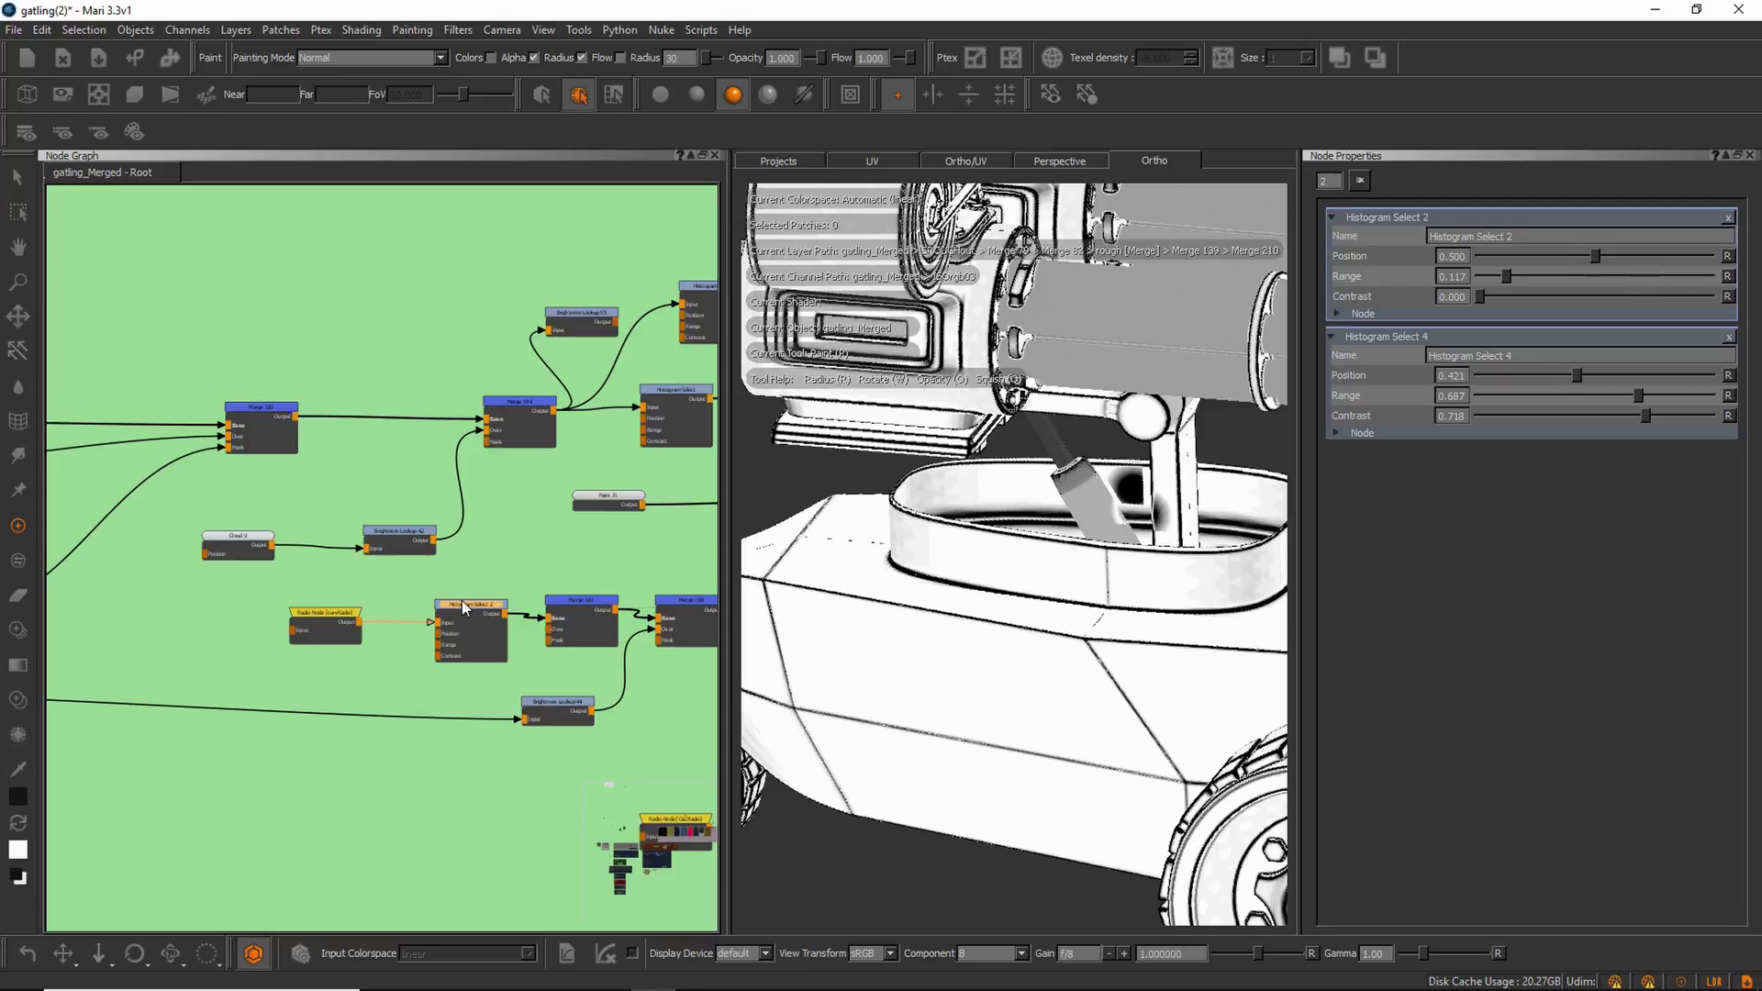
pyautogui.scroll(3, 462, 601)
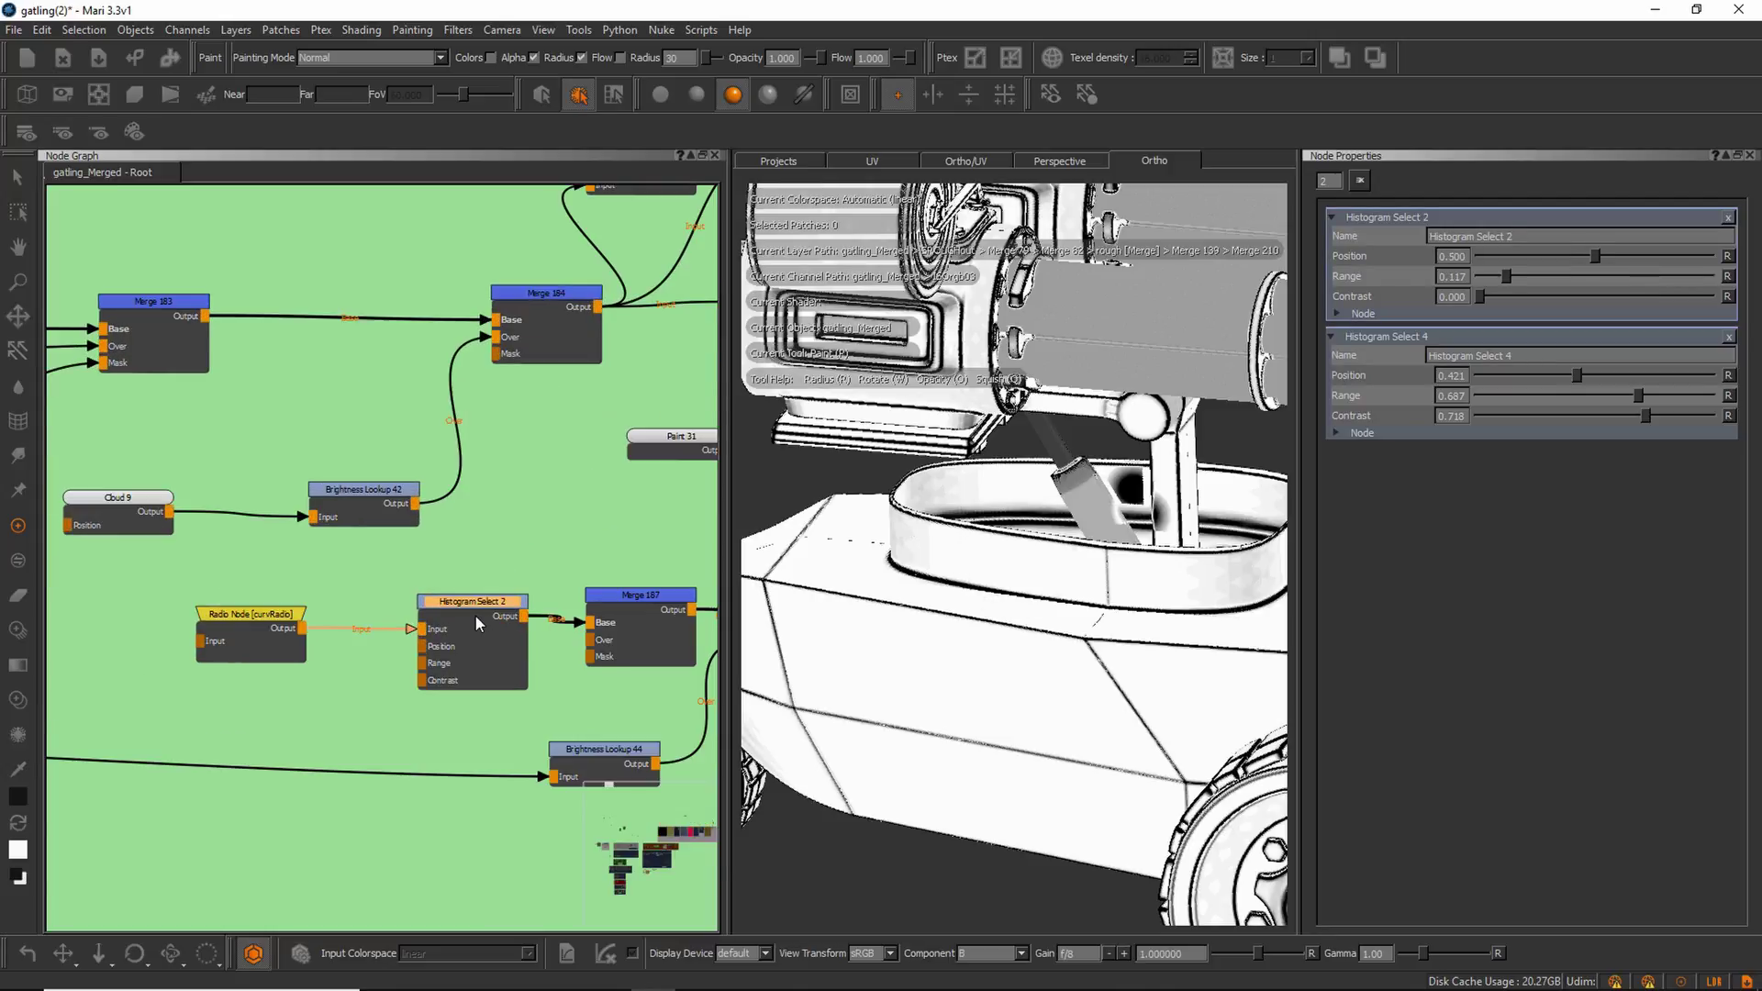
# Delete the Merge 187 node between Histogram Select 2 and Merge 188.
pyautogui.scroll(-3, 477, 616)
pyautogui.click(582, 604)
pyautogui.moveTo(582, 604); pyautogui.dragTo(455, 594, button='middle')
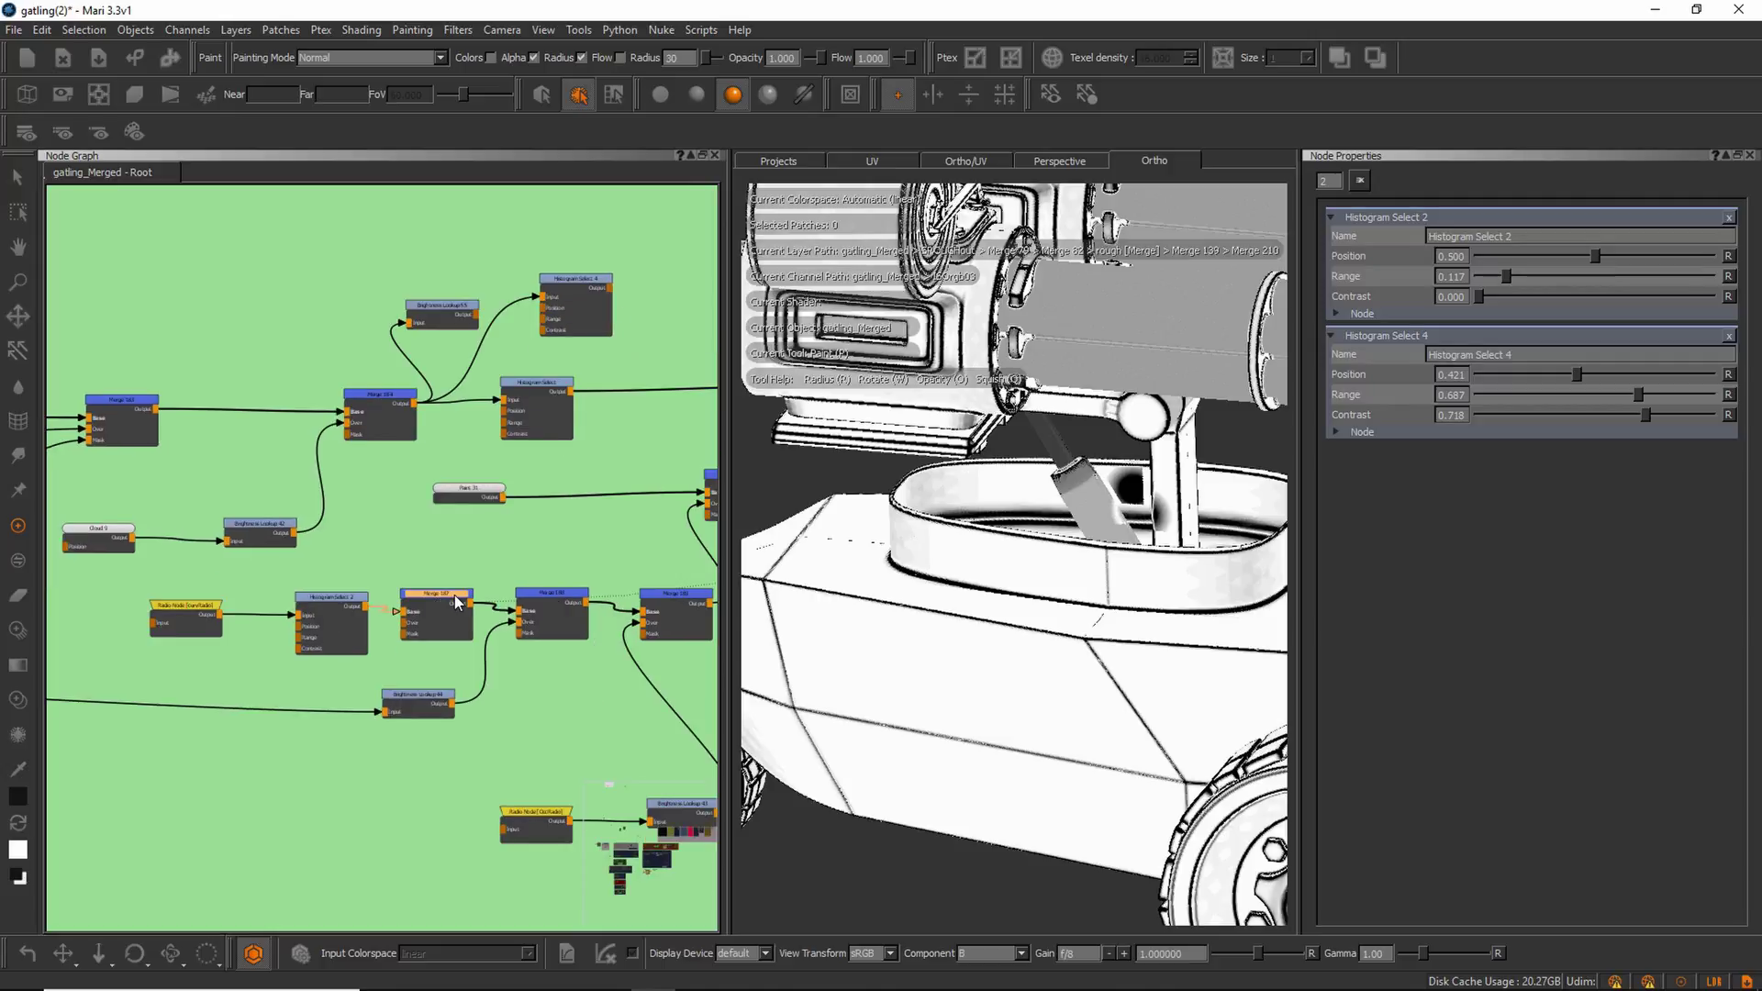
pyautogui.scroll(3, 455, 593)
pyautogui.moveTo(456, 595); pyautogui.dragTo(453, 599)
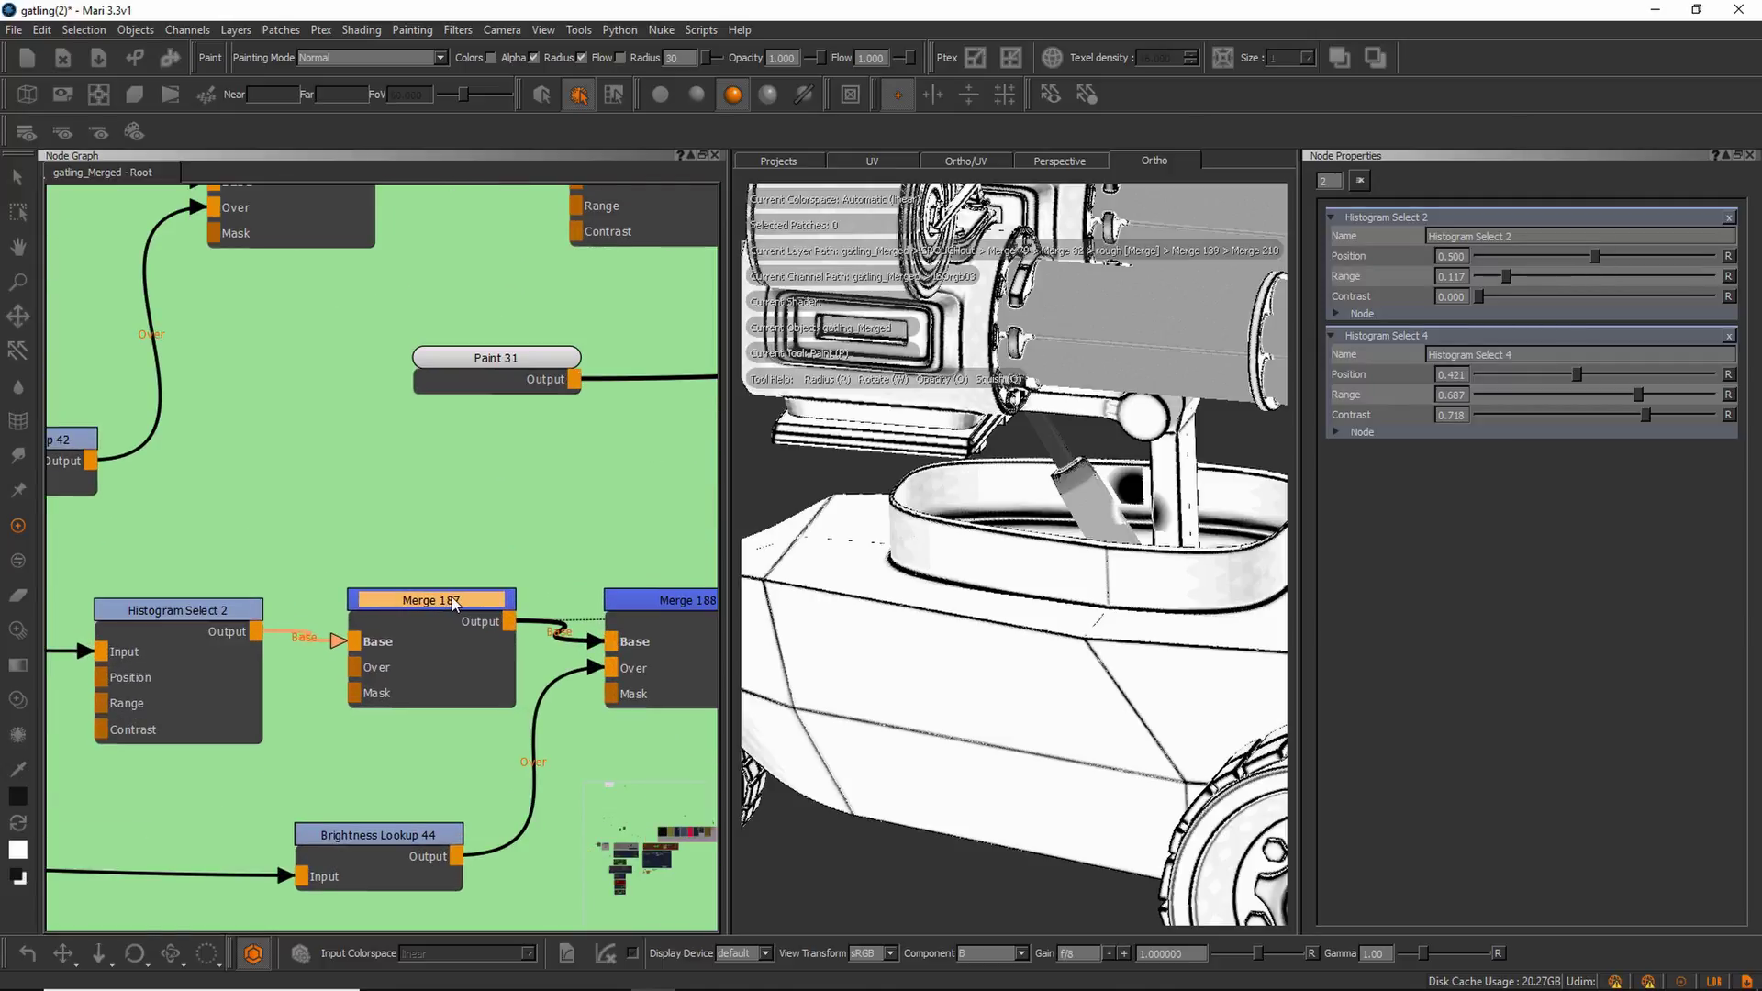
pyautogui.press('Delete')
pyautogui.scroll(-2, 466, 597)
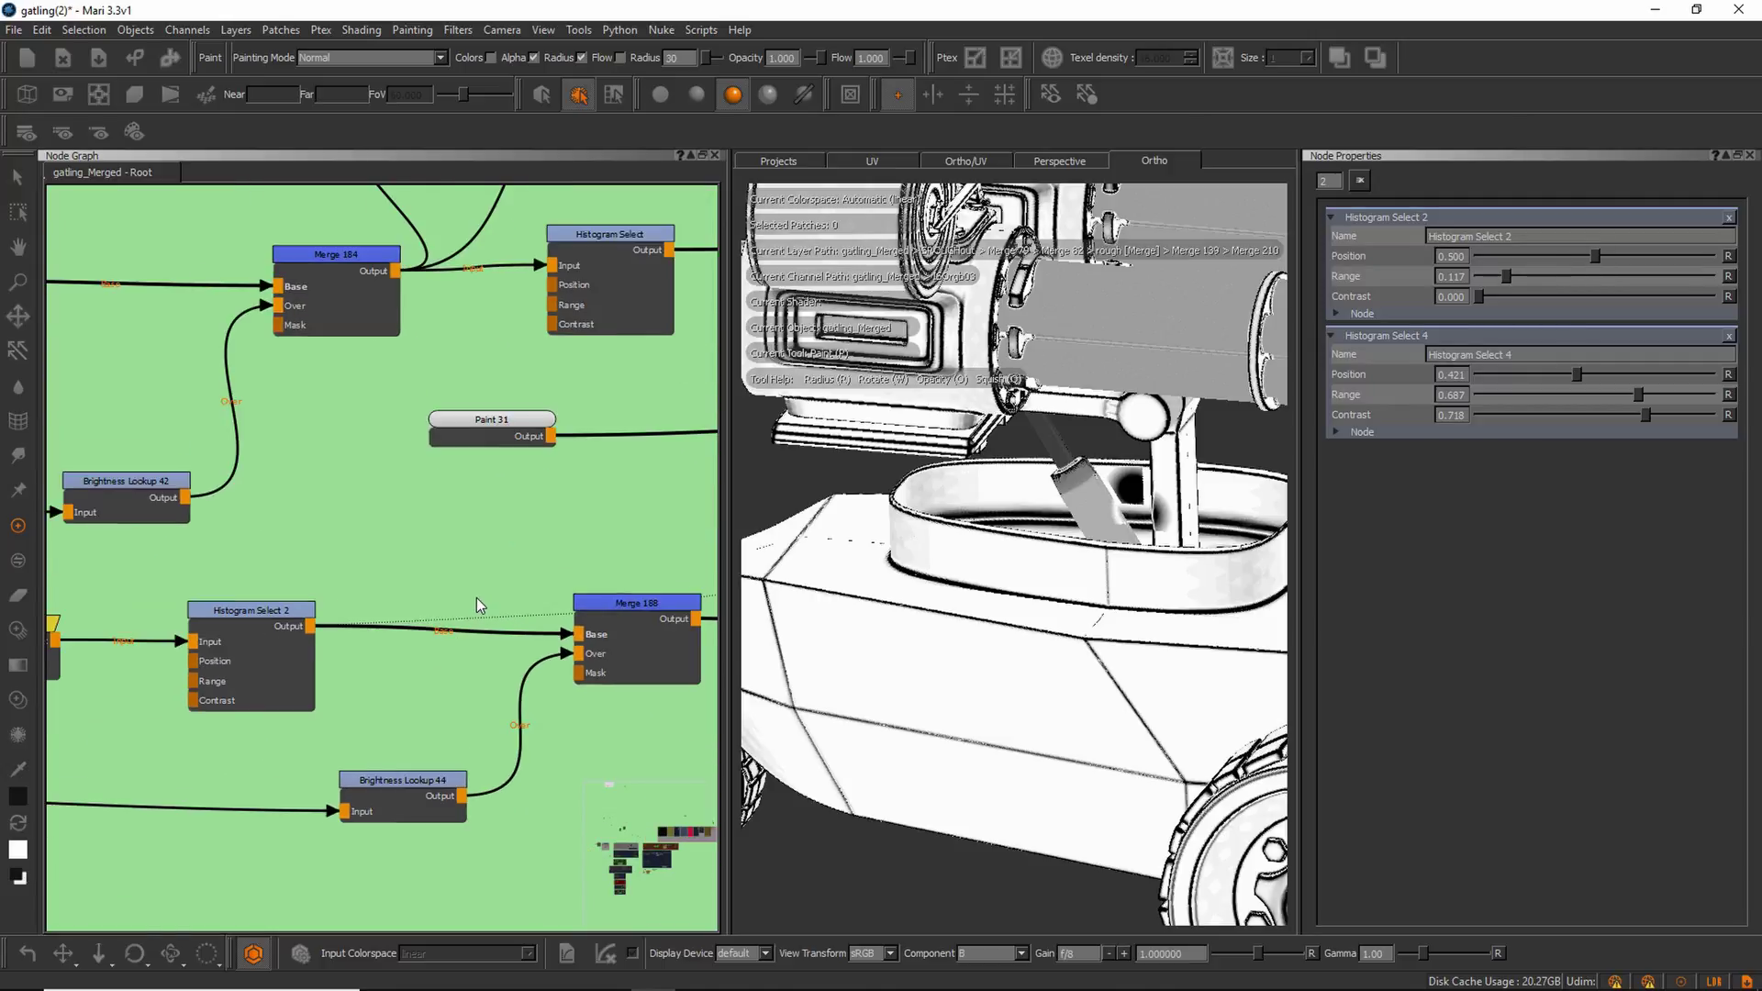
pyautogui.moveTo(314, 612); pyautogui.dragTo(331, 617)
# Display Merge 188 and the following Merge 189 on the model, and open the properties of Merge 189.
pyautogui.moveTo(612, 602); pyautogui.dragTo(609, 601)
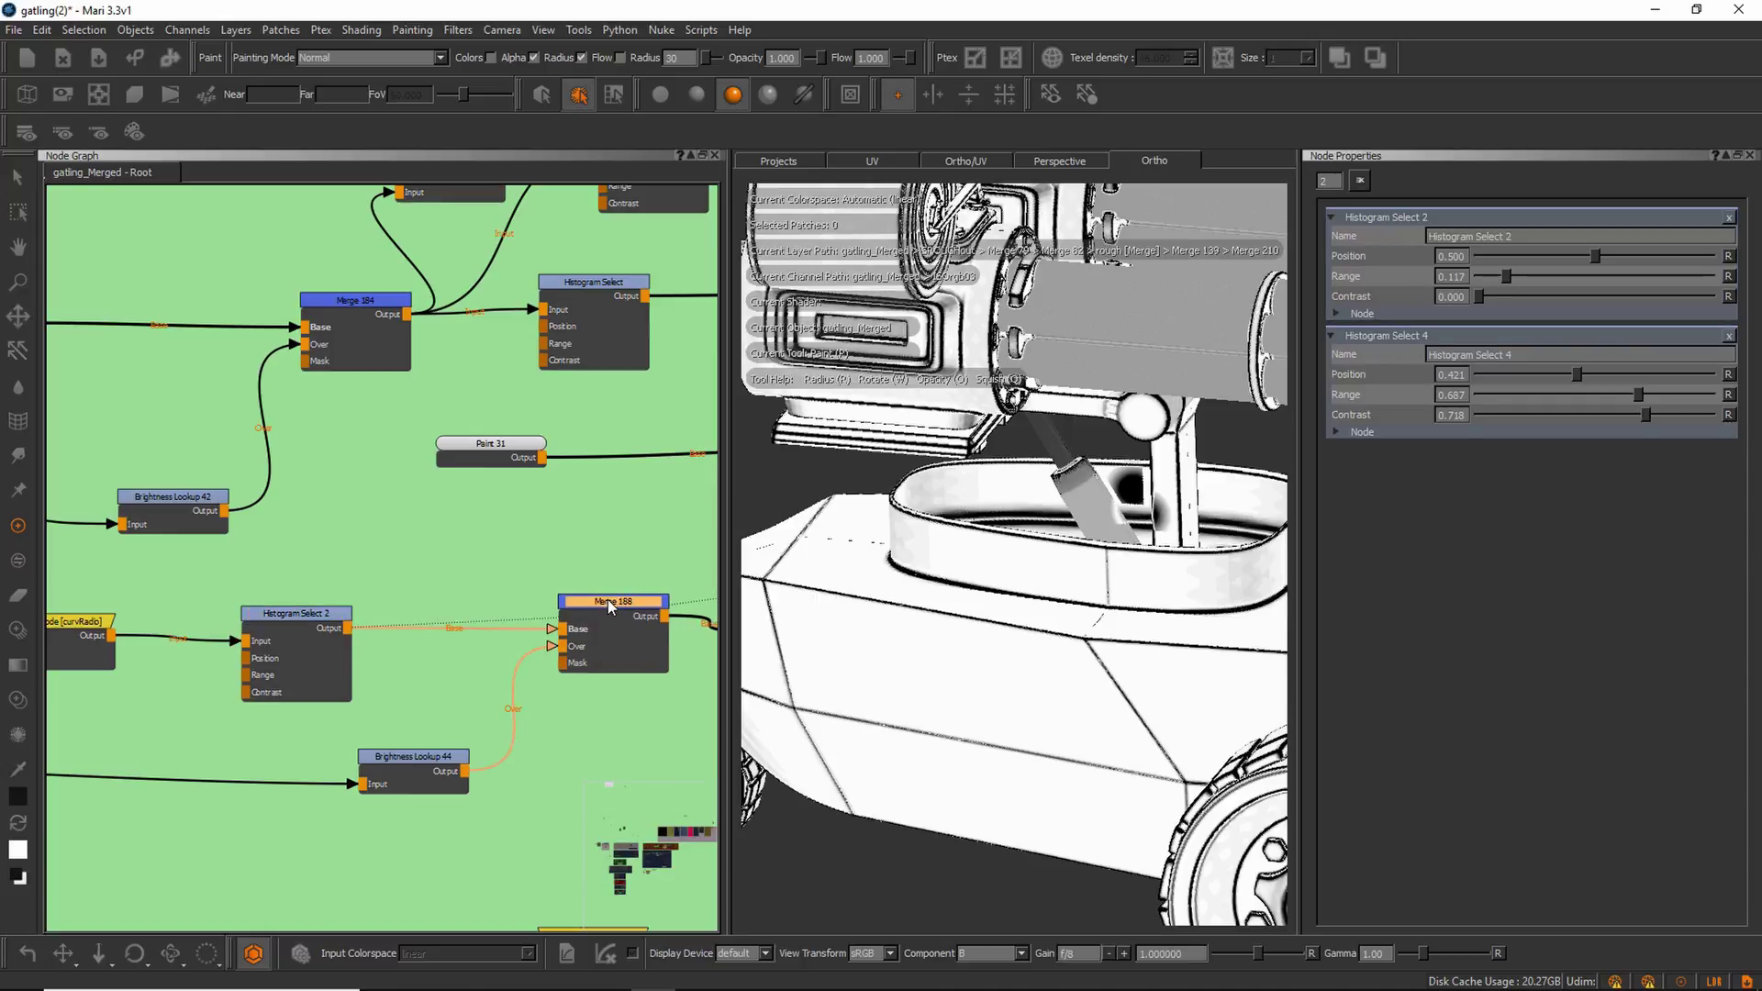
pyautogui.press('1')
pyautogui.scroll(-2, 611, 606)
pyautogui.moveTo(611, 607); pyautogui.dragTo(515, 593, button='middle')
pyautogui.click(536, 593)
pyautogui.press('1')
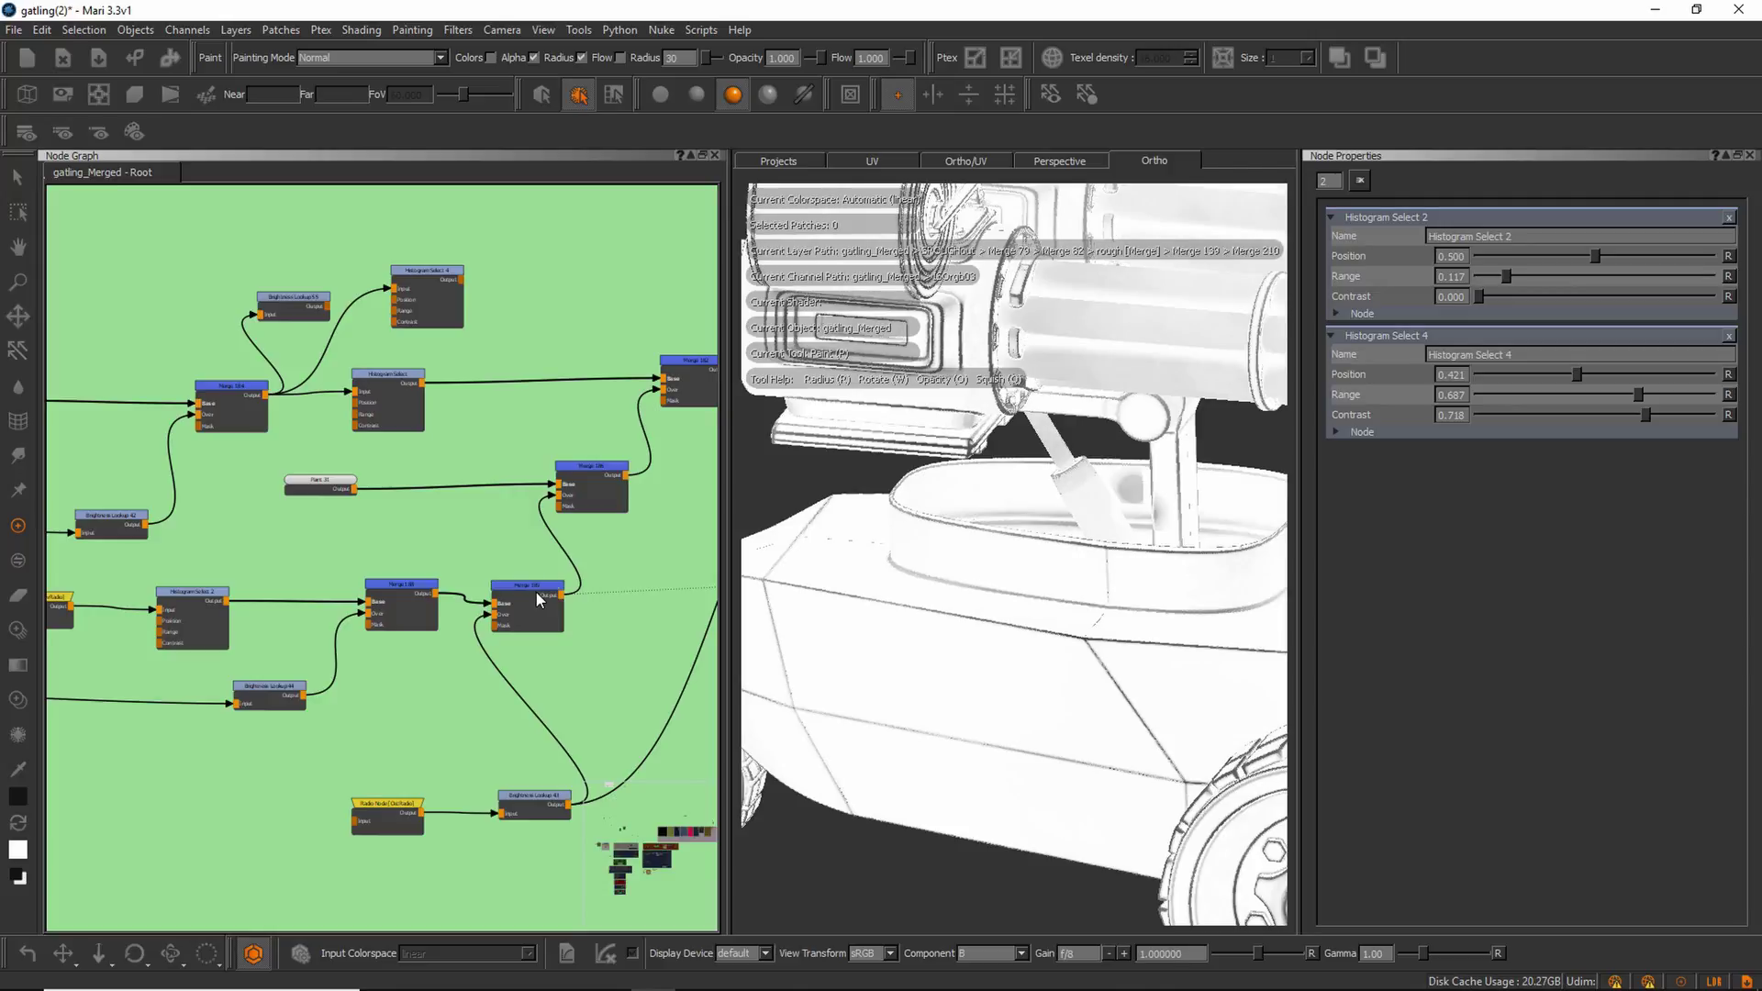
pyautogui.click(536, 592)
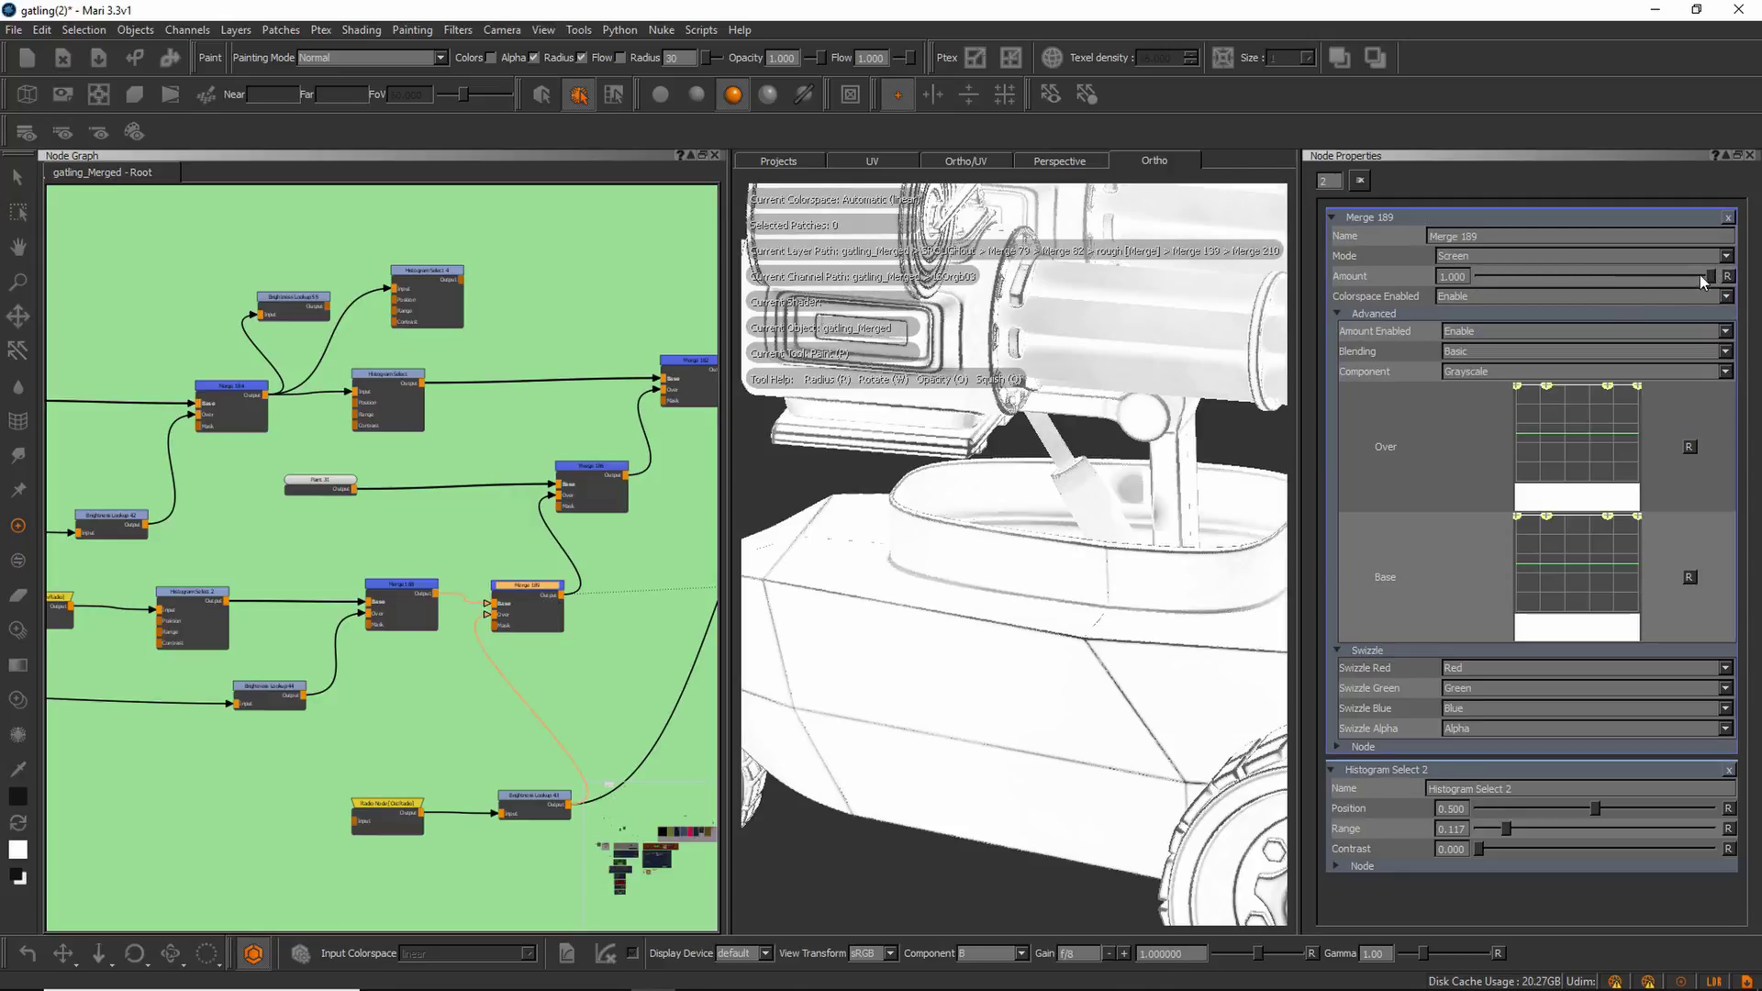
# Vary the Amount of Merge 189, leaving it at 1.000, and display Merge 189 on the model.
pyautogui.moveTo(1699, 273); pyautogui.dragTo(1493, 274)
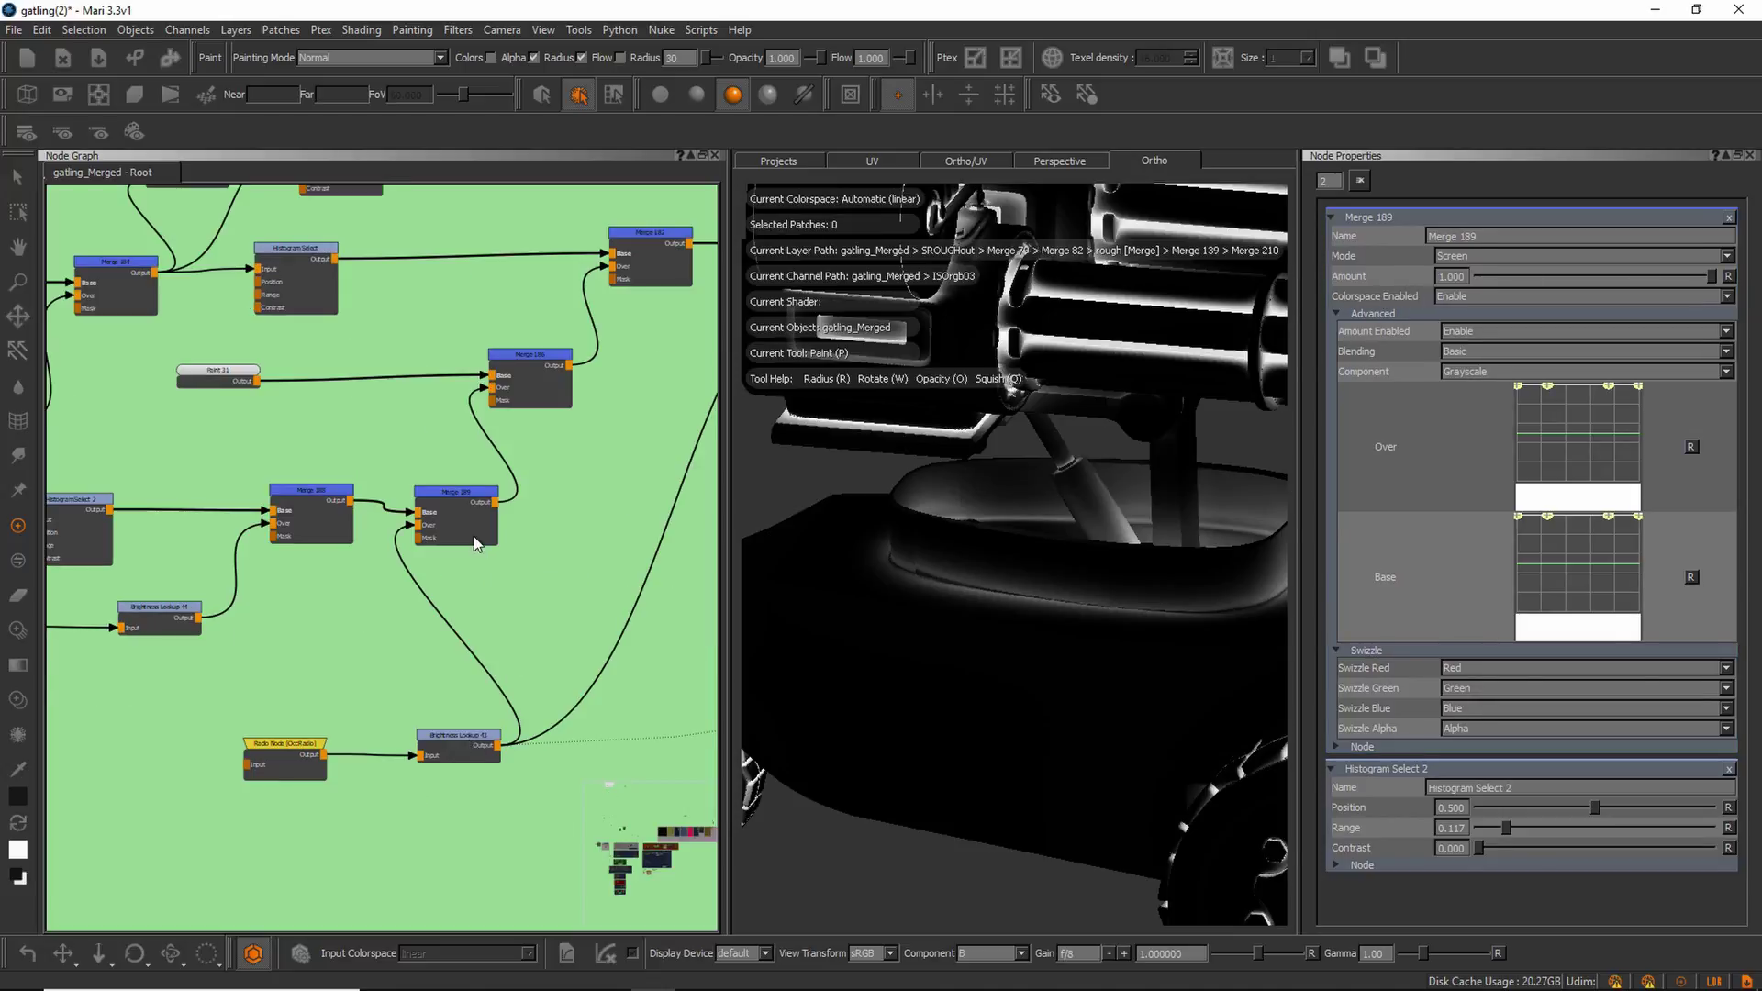
pyautogui.click(464, 495)
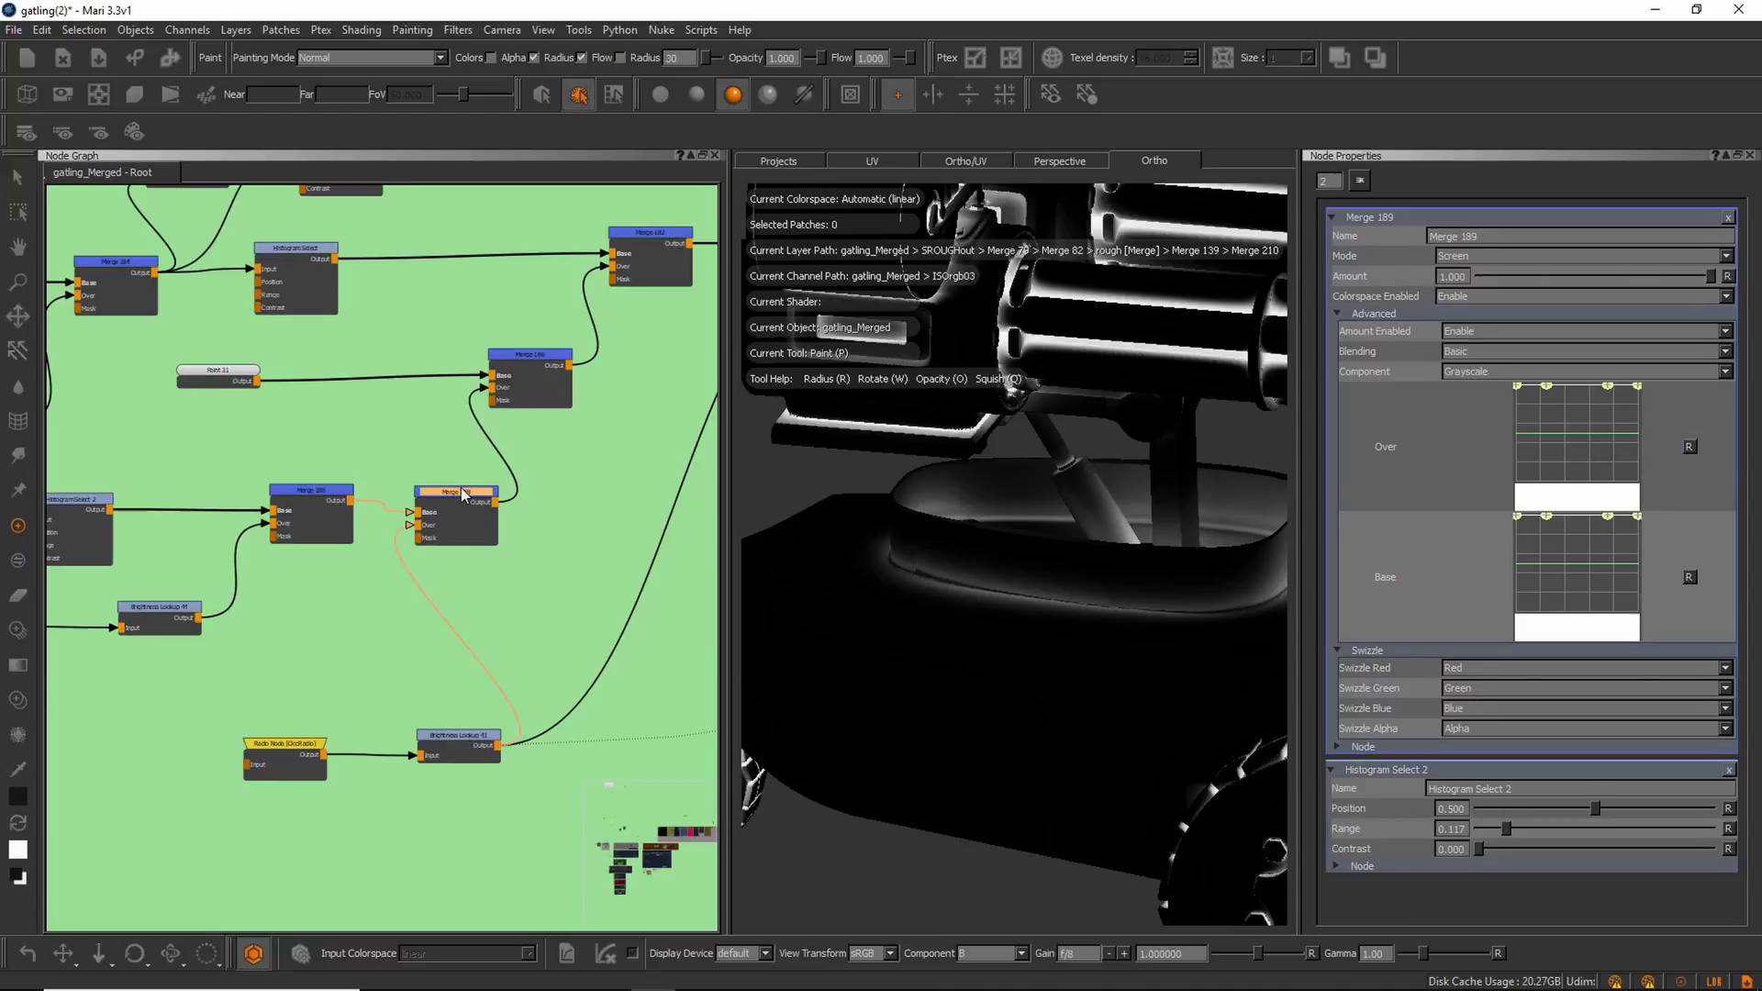
pyautogui.press('1')
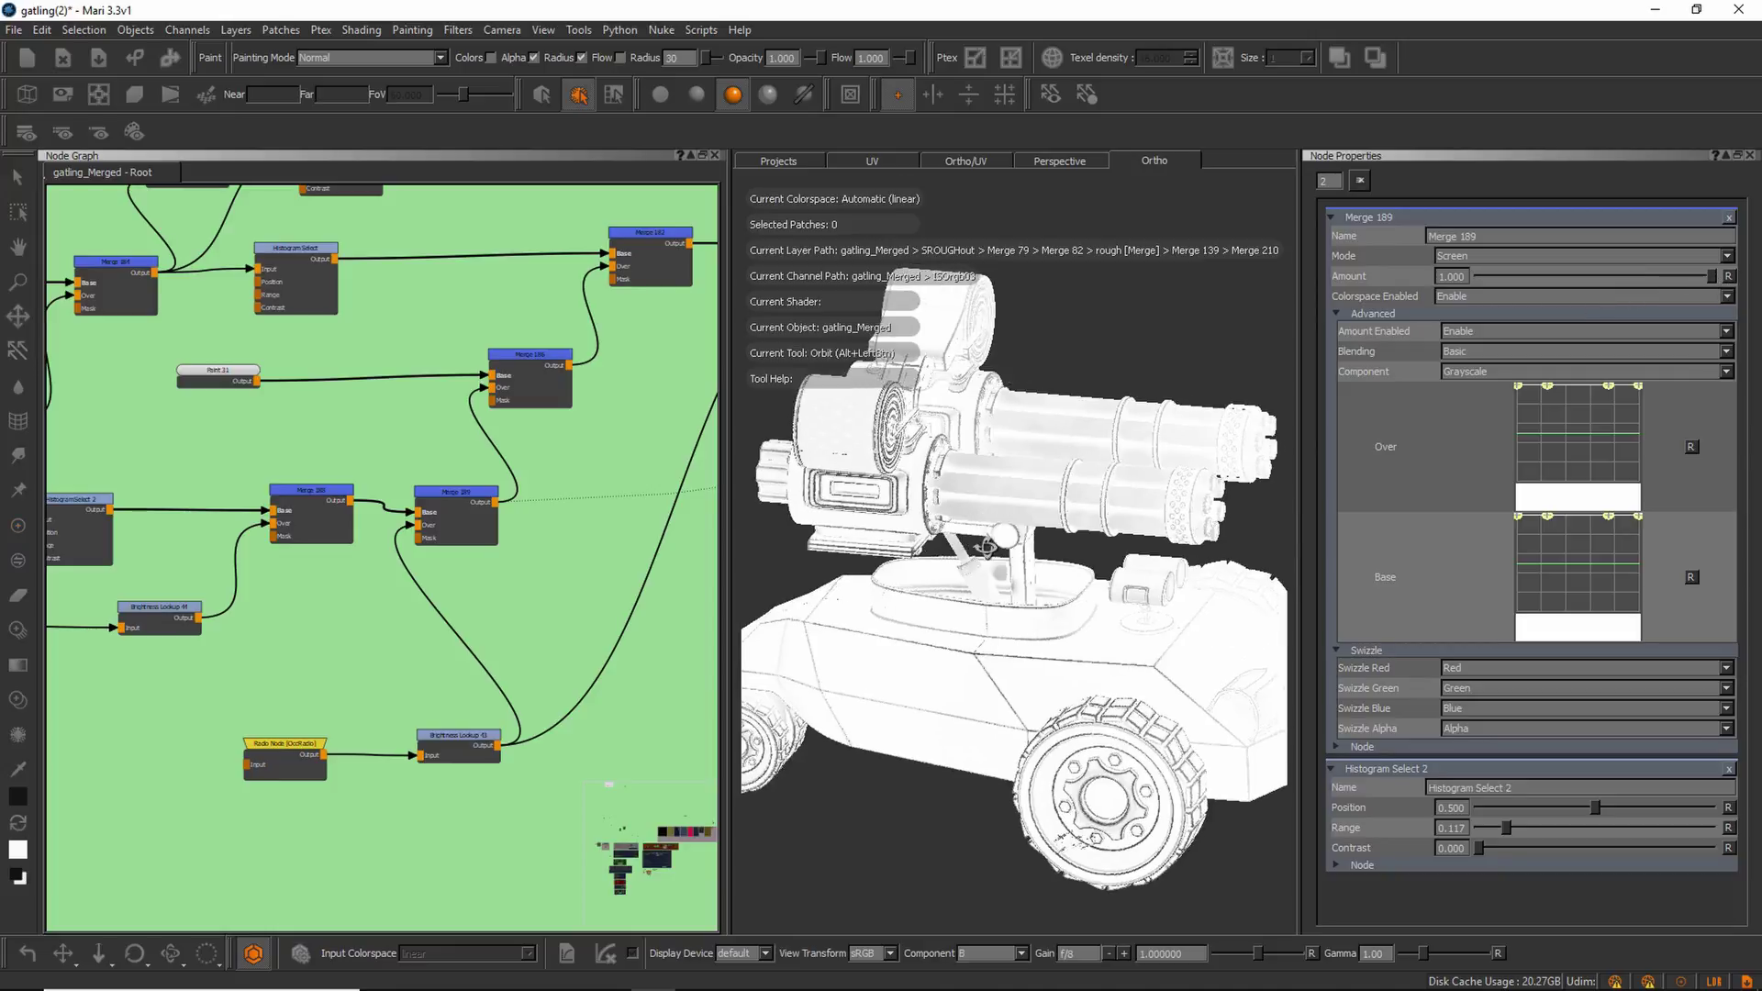
# Follow the chain downstream from Merge 189 to Merge 179 and inspect the combined mask on the model.
pyautogui.moveTo(496, 614)
pyautogui.mouseDown(button='middle')
pyautogui.moveTo(445, 648)
pyautogui.moveTo(465, 631)
pyautogui.mouseUp(button='middle')
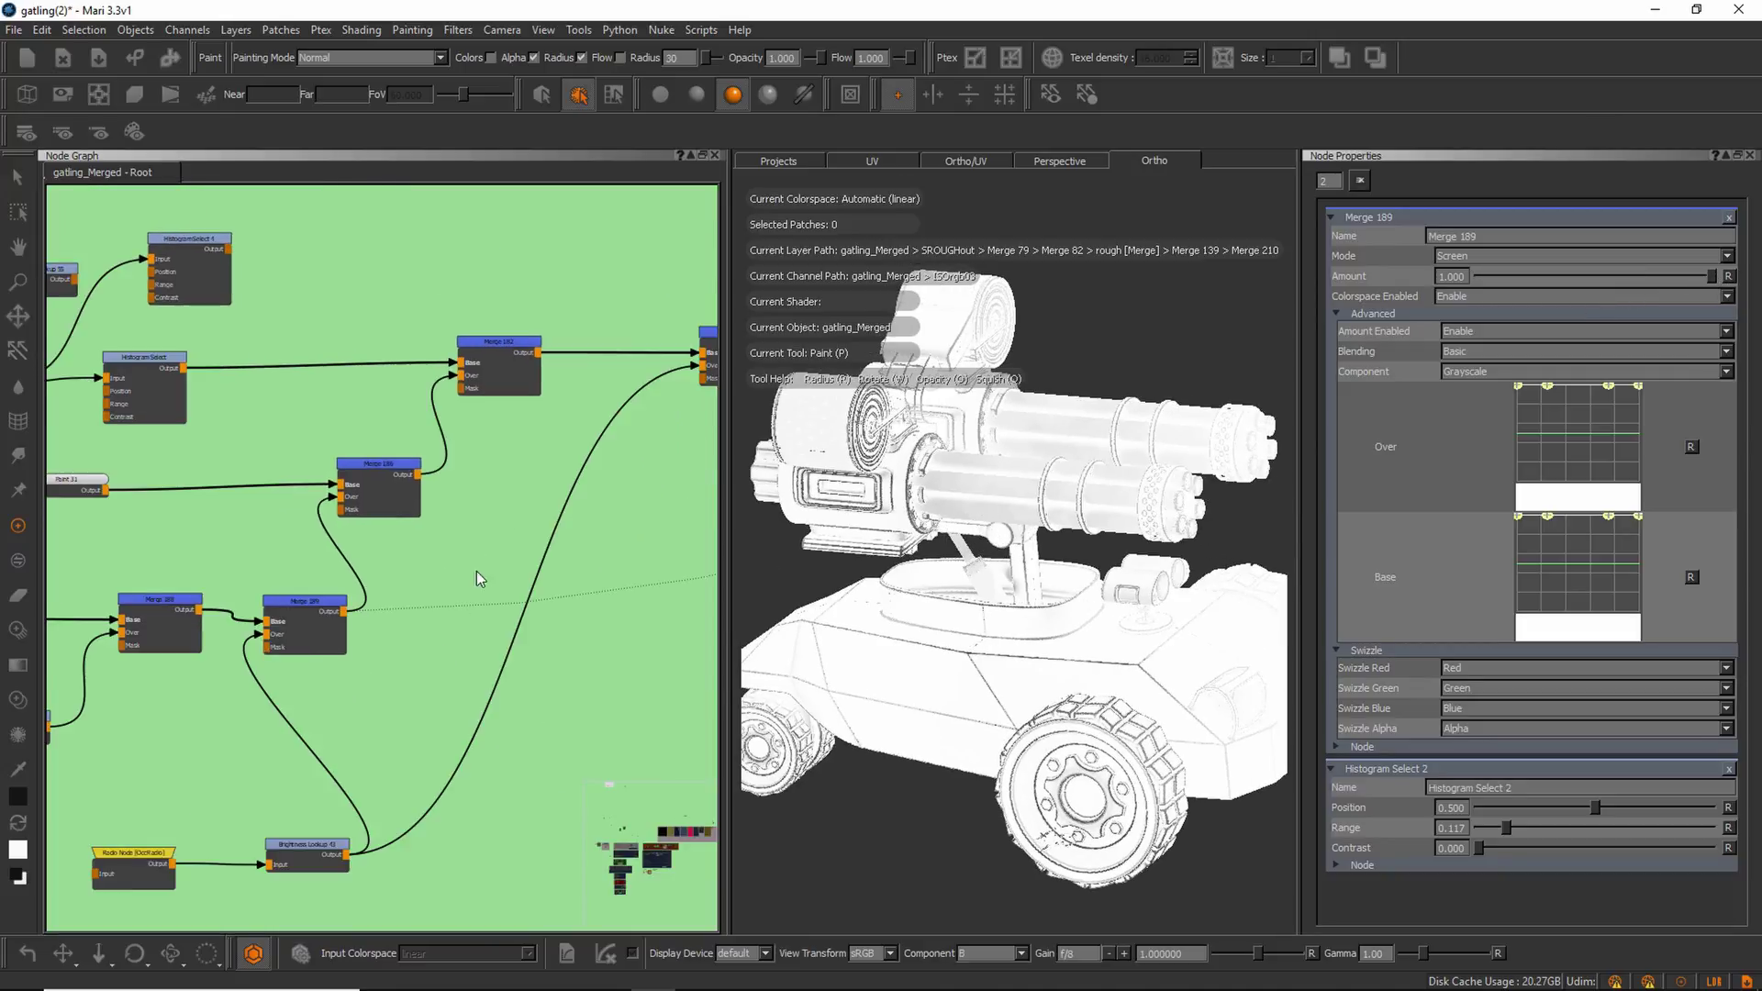
pyautogui.moveTo(512, 409); pyautogui.dragTo(435, 453, button='middle')
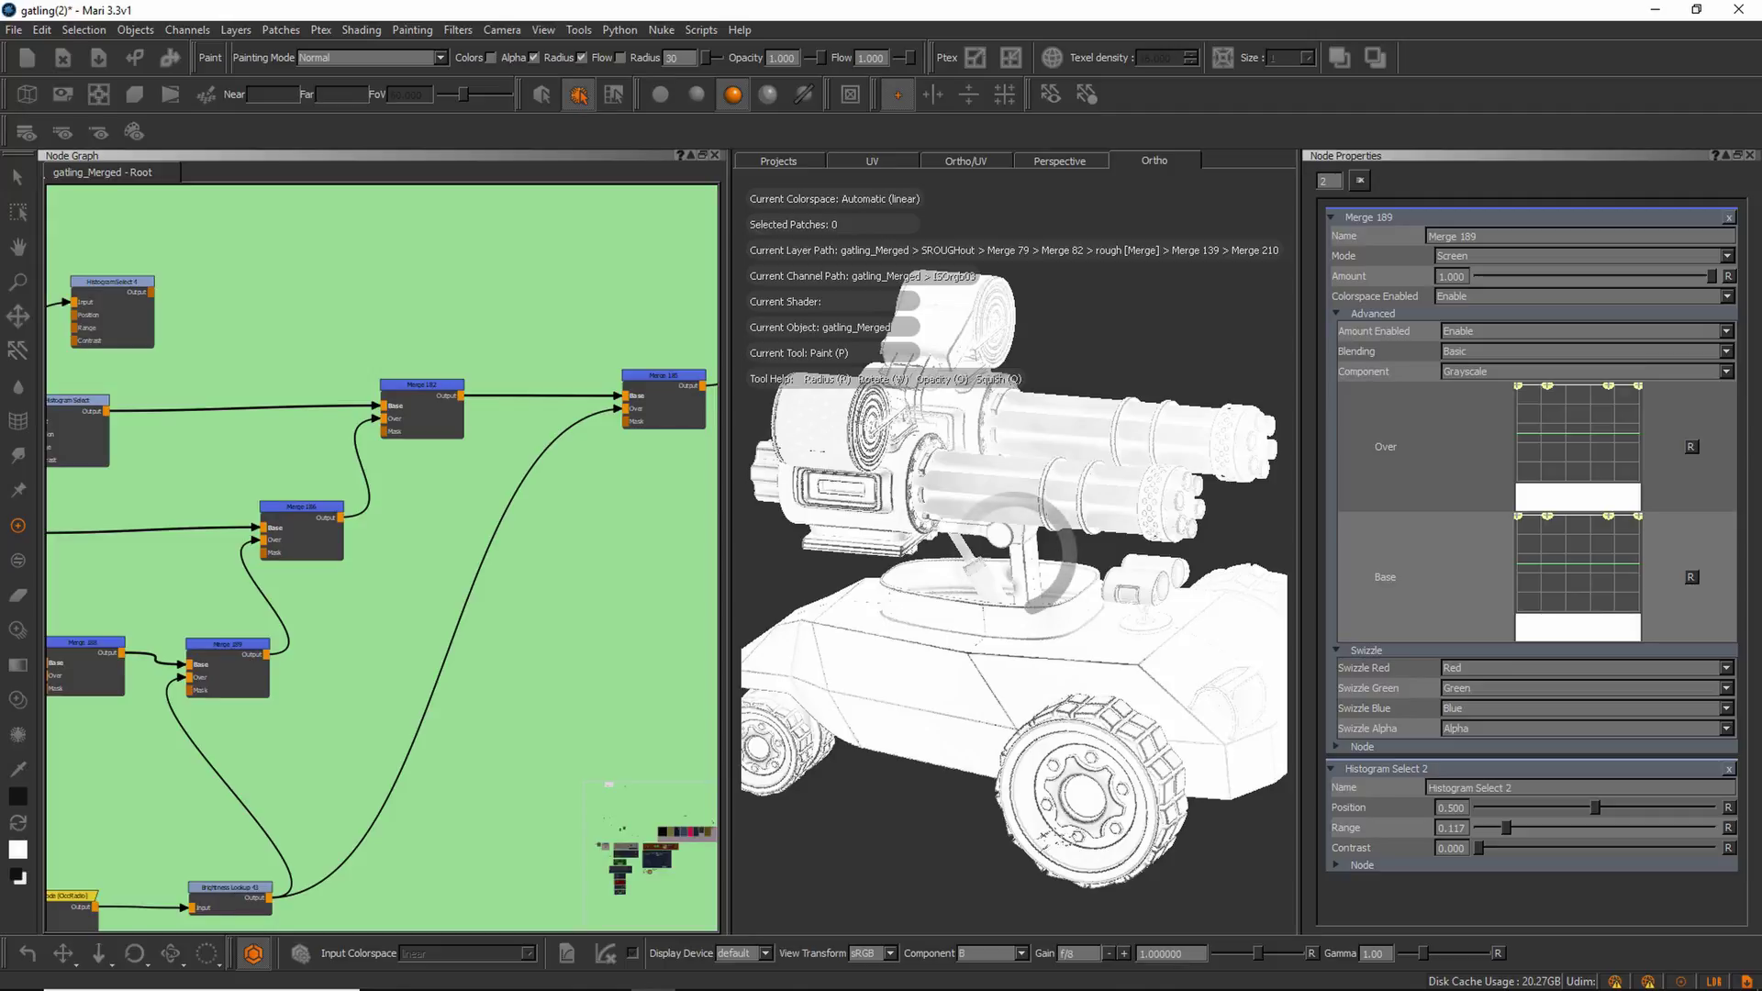
pyautogui.moveTo(977, 520)
pyautogui.keyDown('alt'); pyautogui.mouseDown()
pyautogui.moveTo(1062, 496)
pyautogui.moveTo(1032, 541)
pyautogui.moveTo(1005, 505)
pyautogui.mouseUp(); pyautogui.keyUp('alt')
pyautogui.moveTo(1005, 505)
pyautogui.keyDown('alt'); pyautogui.mouseDown(button='right')
pyautogui.moveTo(1120, 524)
pyautogui.moveTo(963, 526)
pyautogui.mouseUp(button='right'); pyautogui.keyUp('alt')
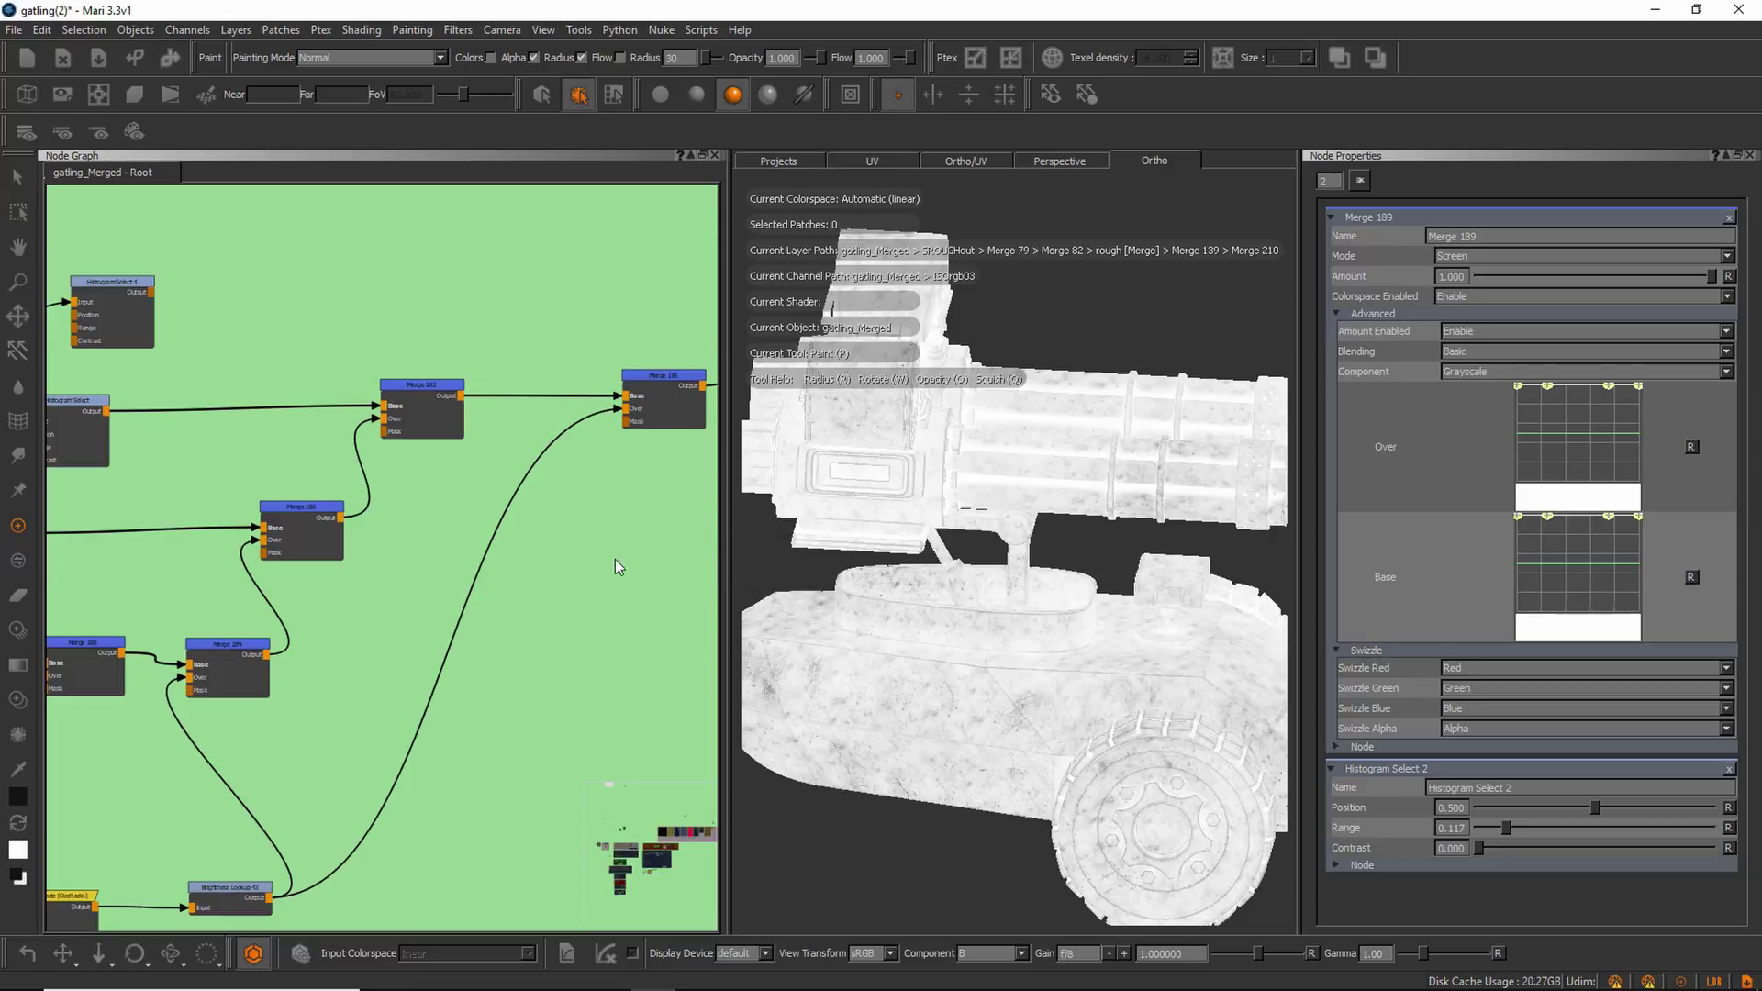
# Open the properties of Merge 179 and vary its Amount, ending at 1.000.
pyautogui.scroll(-5, 631, 476)
pyautogui.scroll(5, 604, 402)
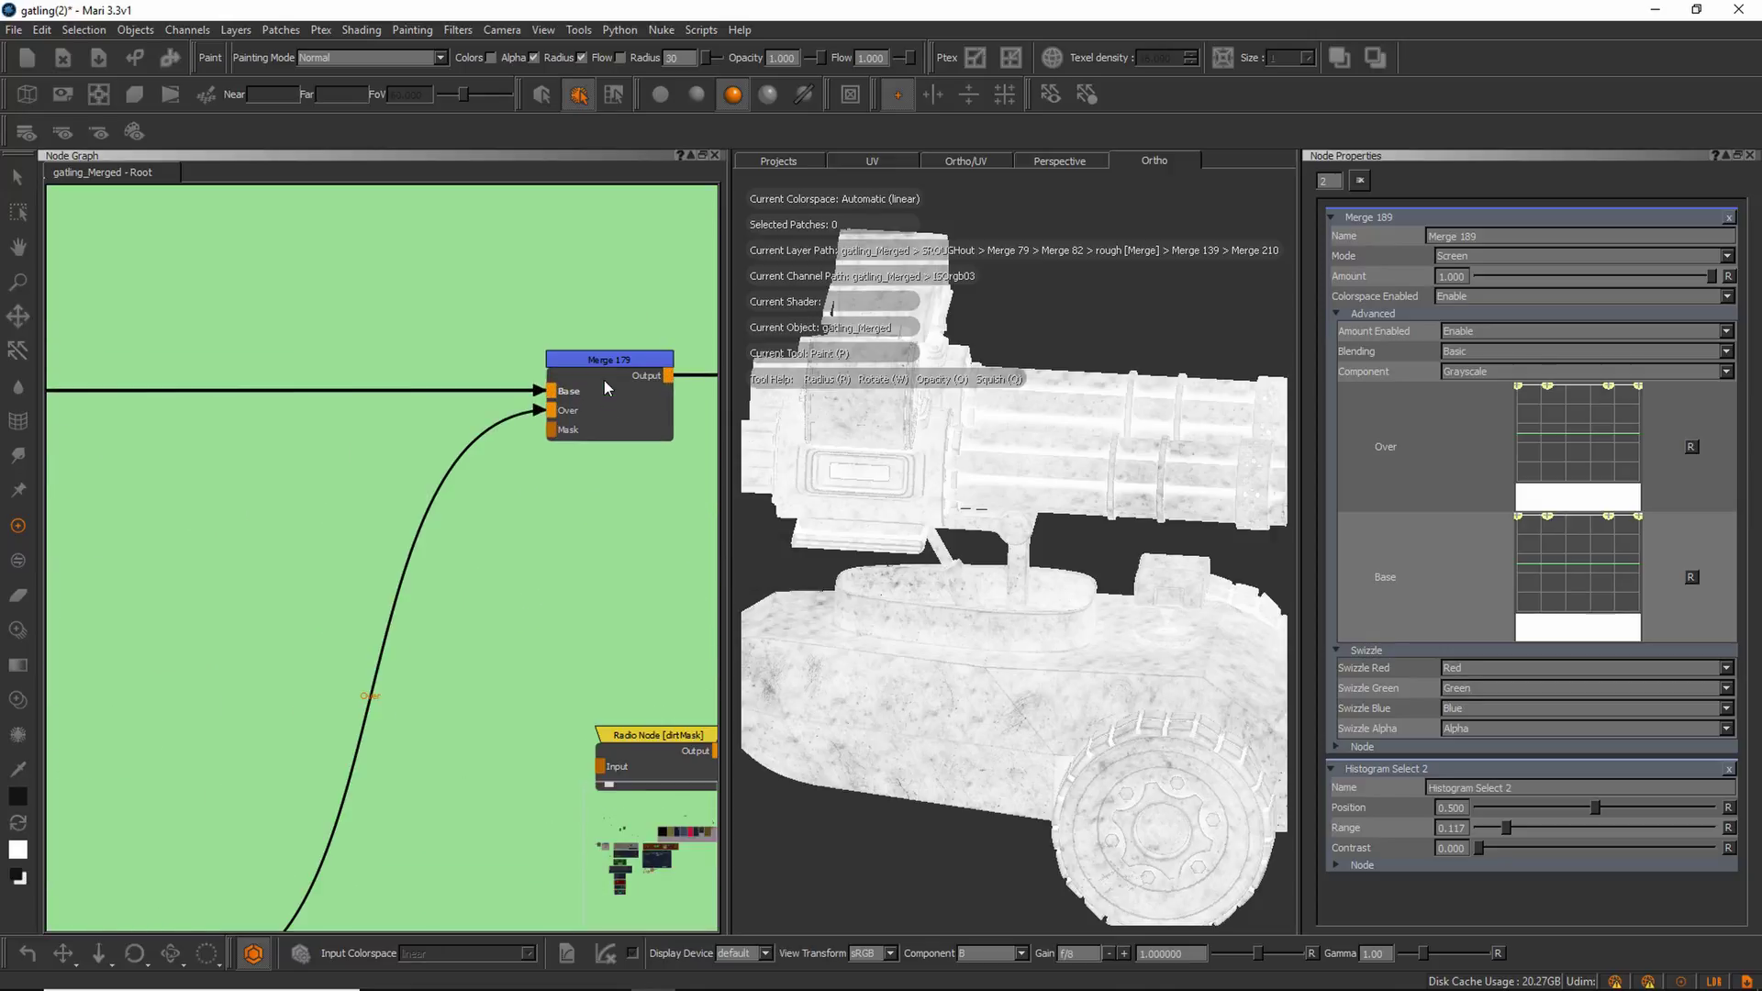
pyautogui.click(608, 359)
pyautogui.moveTo(604, 360); pyautogui.dragTo(606, 366)
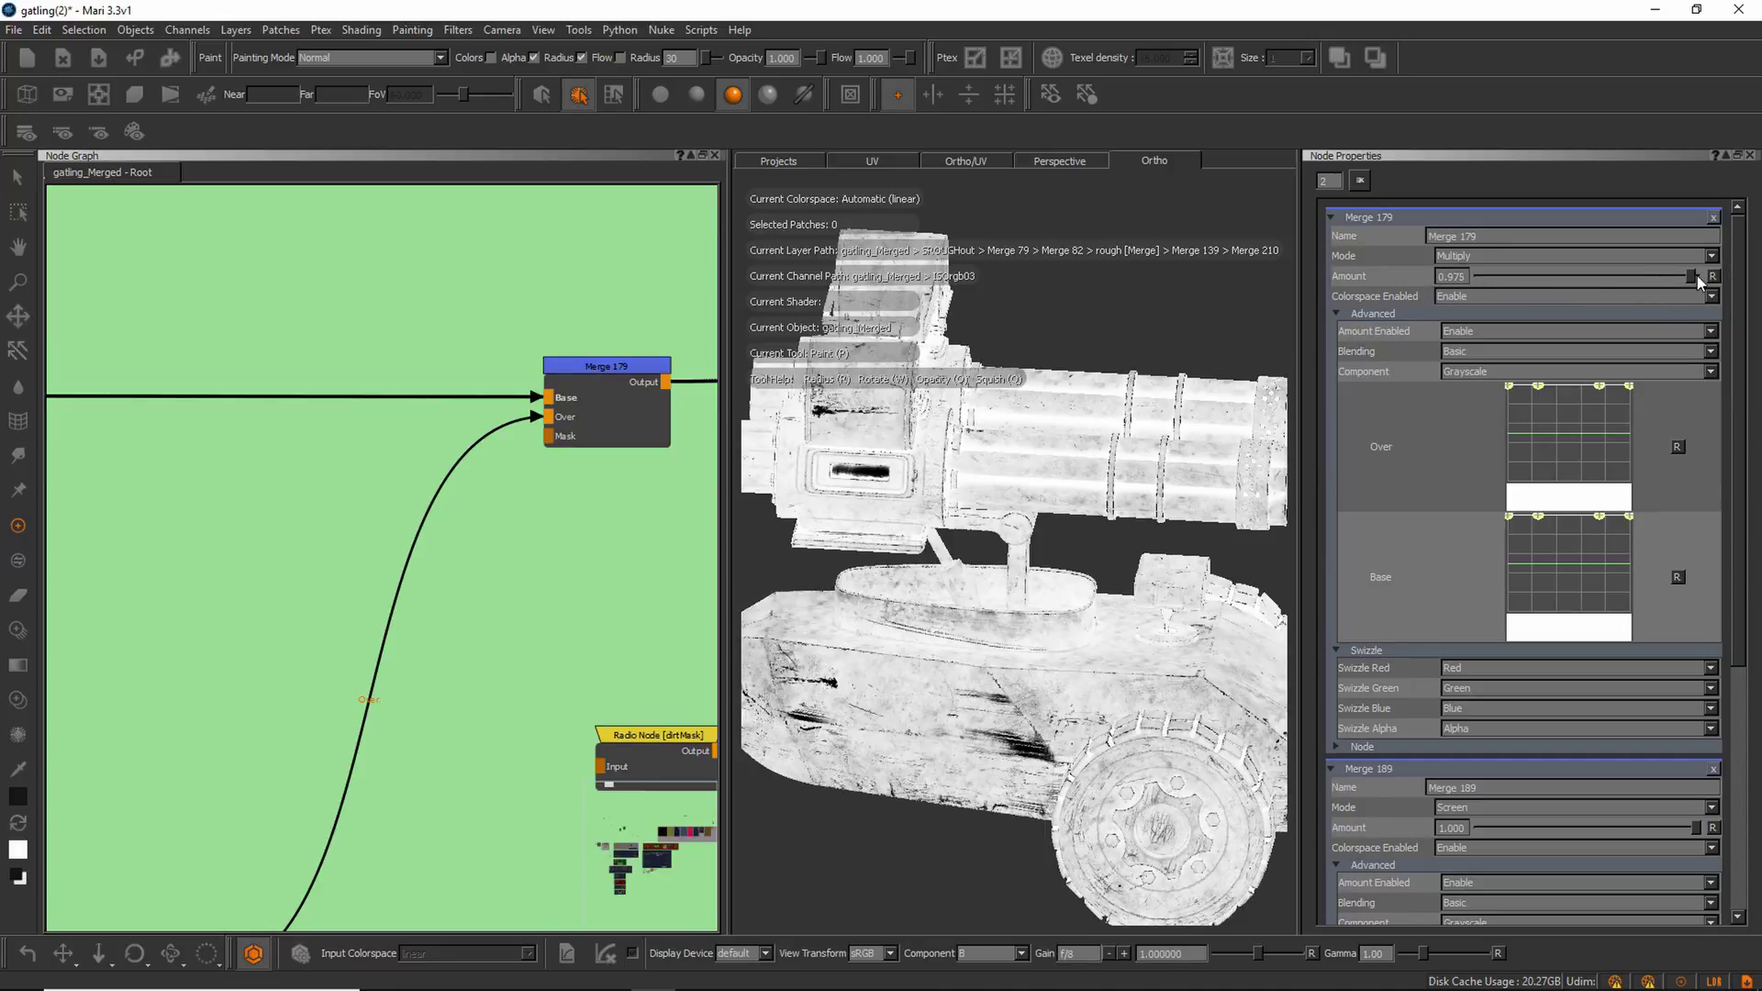
pyautogui.moveTo(1696, 276); pyautogui.dragTo(1740, 301)
# Examine the Merge 179 result up close on the turret mount, along the panel edges and around the hull.
pyautogui.keyDown('alt'); pyautogui.moveTo(1158, 496); pyautogui.dragTo(1313, 500, button='right'); pyautogui.keyUp('alt')
pyautogui.keyDown('alt'); pyautogui.moveTo(1122, 555); pyautogui.dragTo(1083, 549); pyautogui.keyUp('alt')
pyautogui.moveTo(1083, 549)
pyautogui.keyDown('alt'); pyautogui.mouseDown(button='right')
pyautogui.moveTo(1125, 540)
pyautogui.moveTo(1127, 514)
pyautogui.mouseUp(button='right'); pyautogui.keyUp('alt')
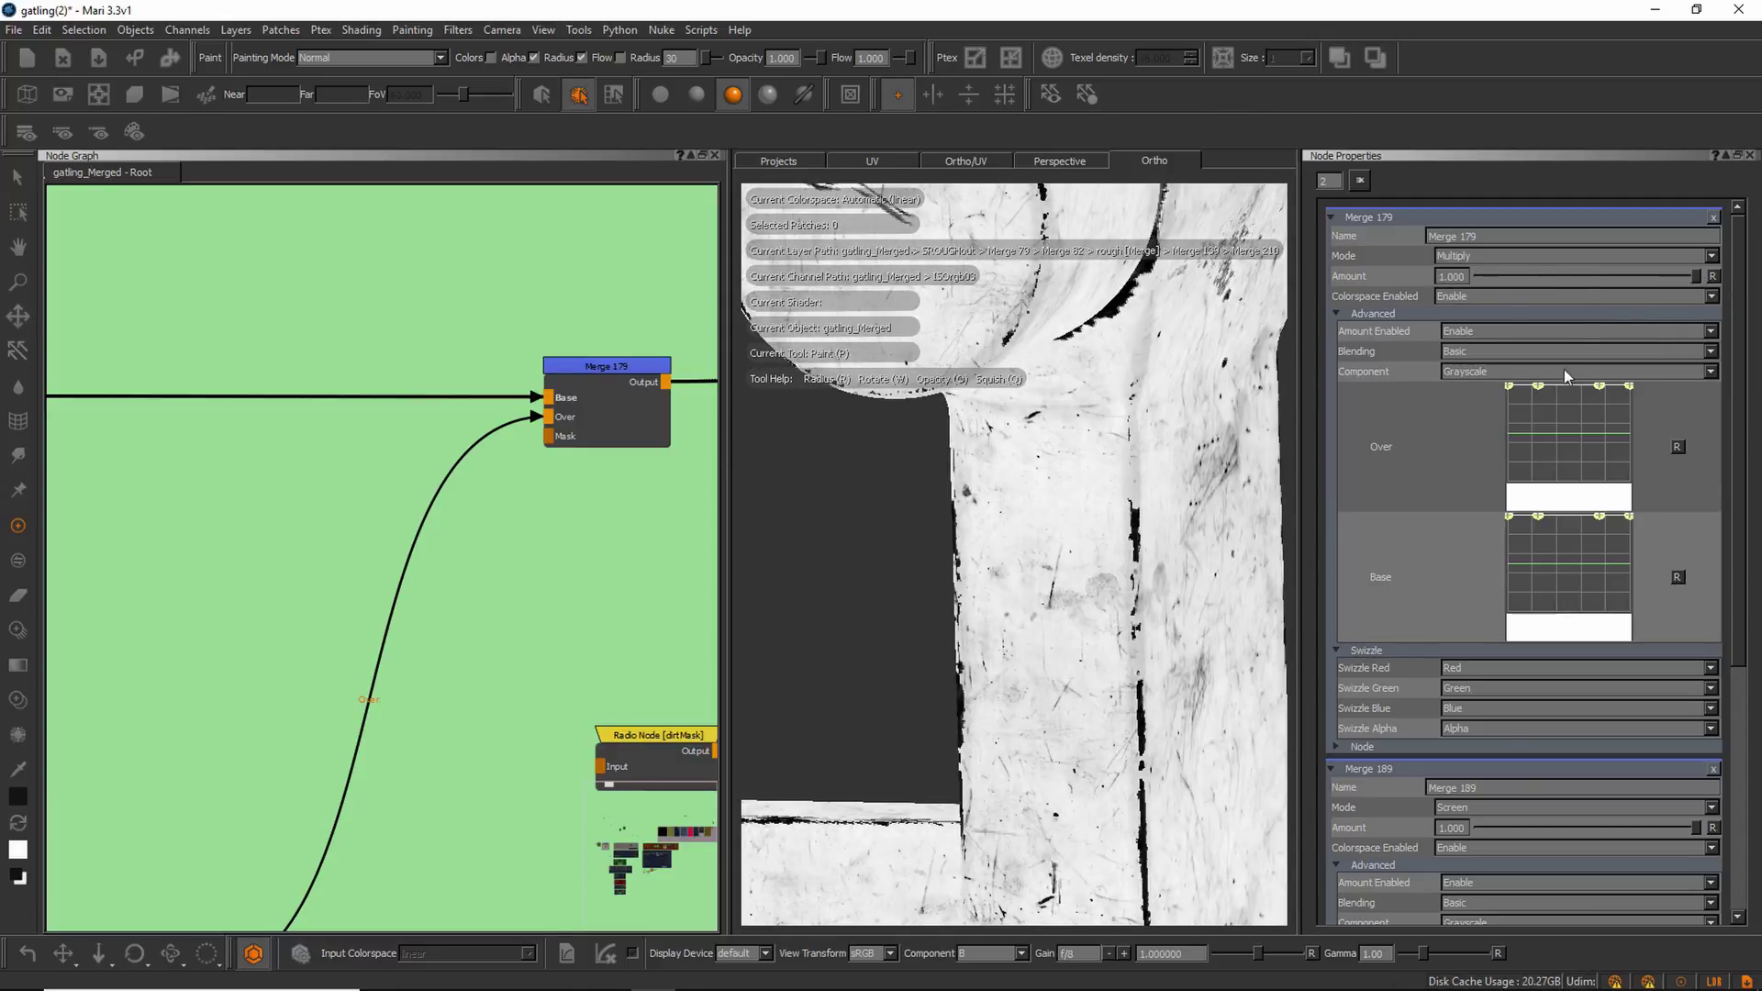
pyautogui.keyDown('alt'); pyautogui.moveTo(1231, 542); pyautogui.dragTo(1105, 566, button='right'); pyautogui.keyUp('alt')
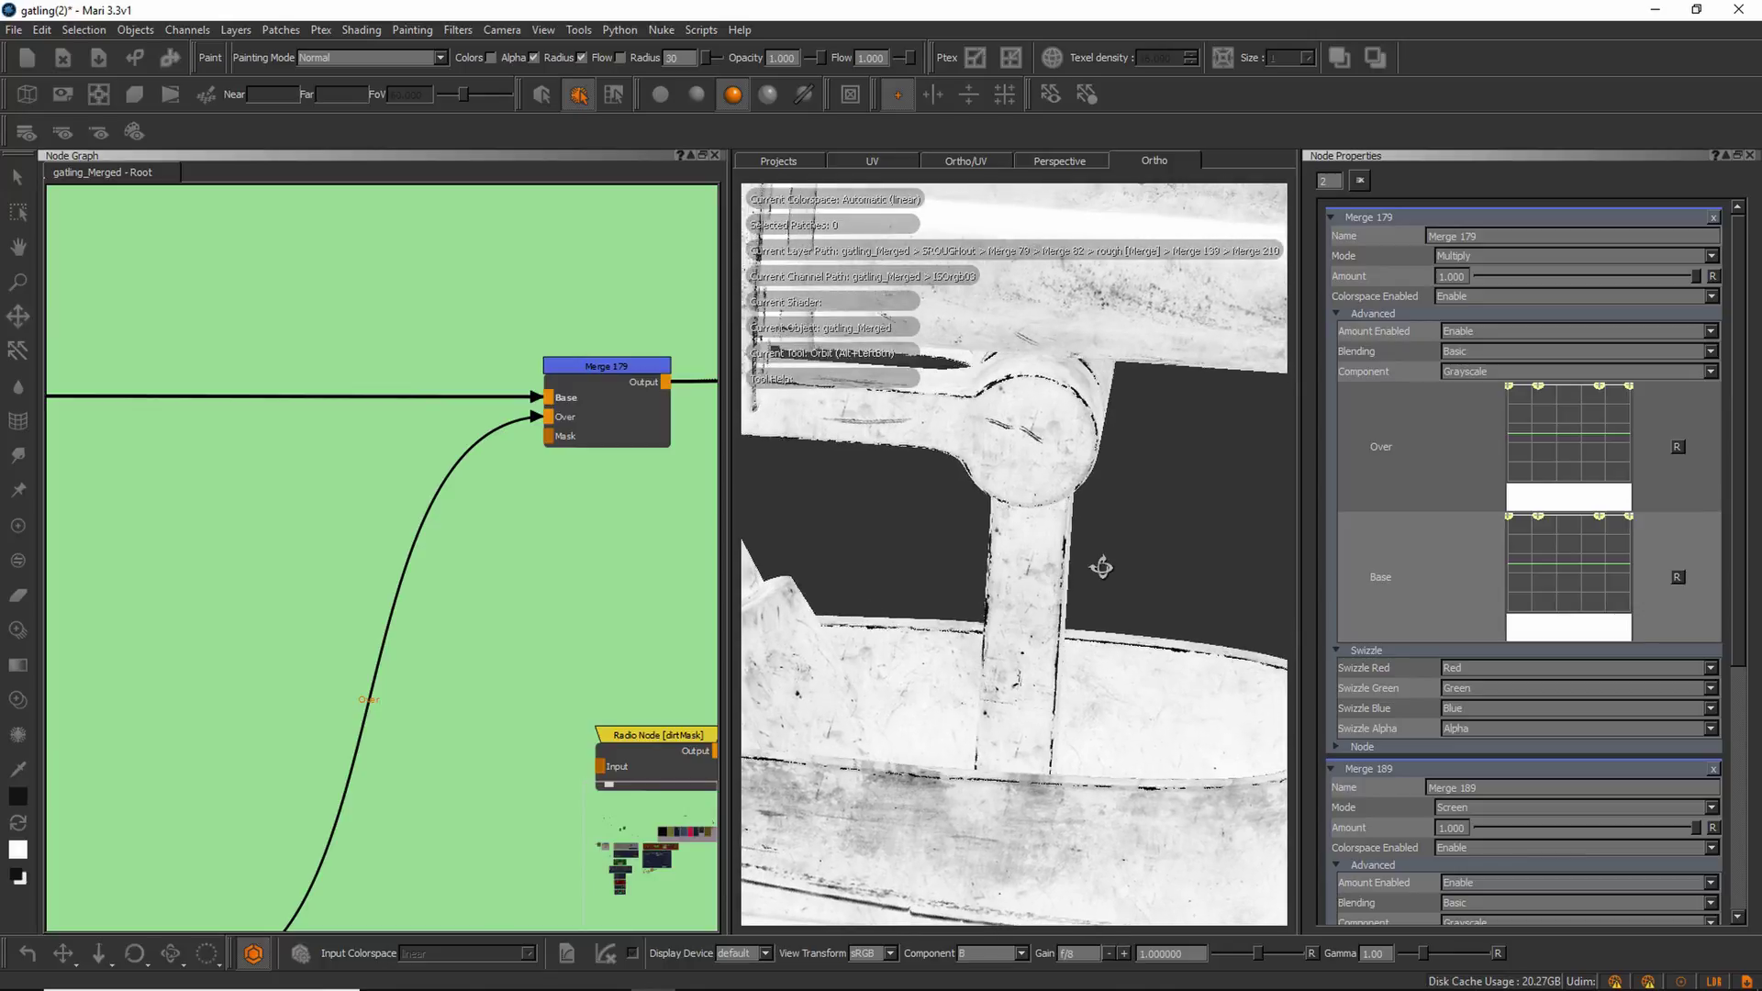
pyautogui.keyDown('alt'); pyautogui.moveTo(1105, 574); pyautogui.dragTo(1188, 496, button='middle'); pyautogui.keyUp('alt')
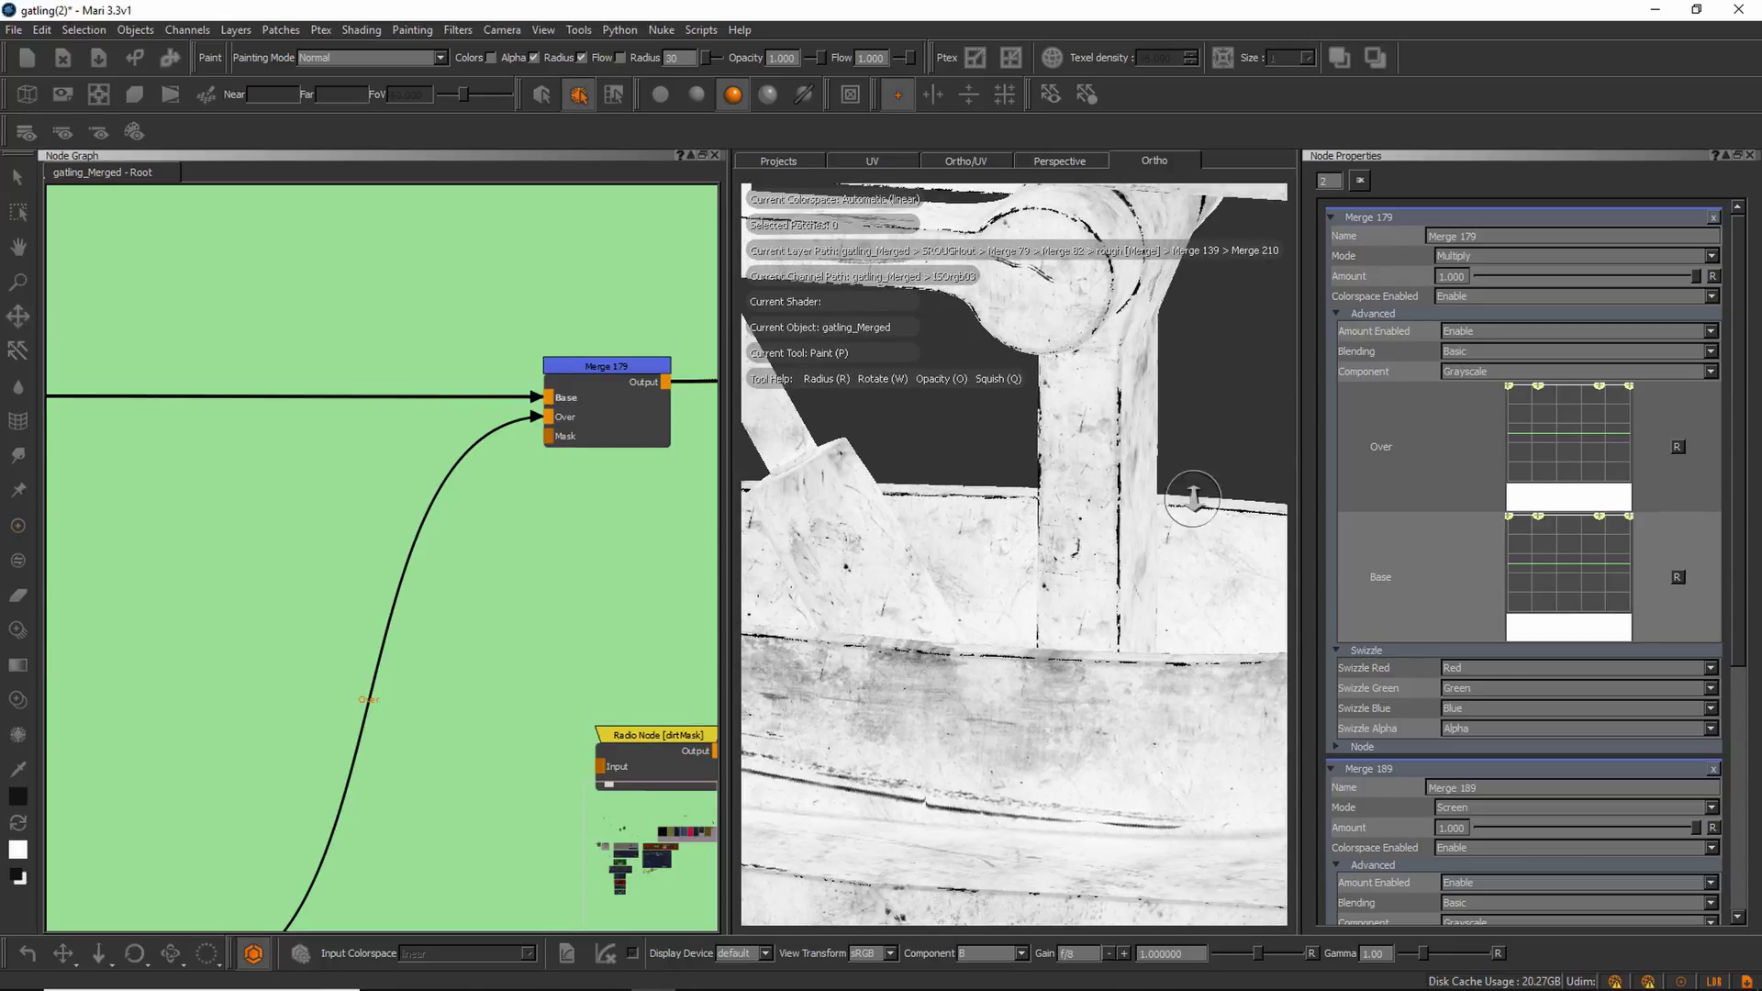
pyautogui.keyDown('alt'); pyautogui.moveTo(1192, 500); pyautogui.dragTo(1106, 542, button='right'); pyautogui.keyUp('alt')
pyautogui.keyDown('alt'); pyautogui.moveTo(1106, 541); pyautogui.dragTo(1065, 549); pyautogui.keyUp('alt')
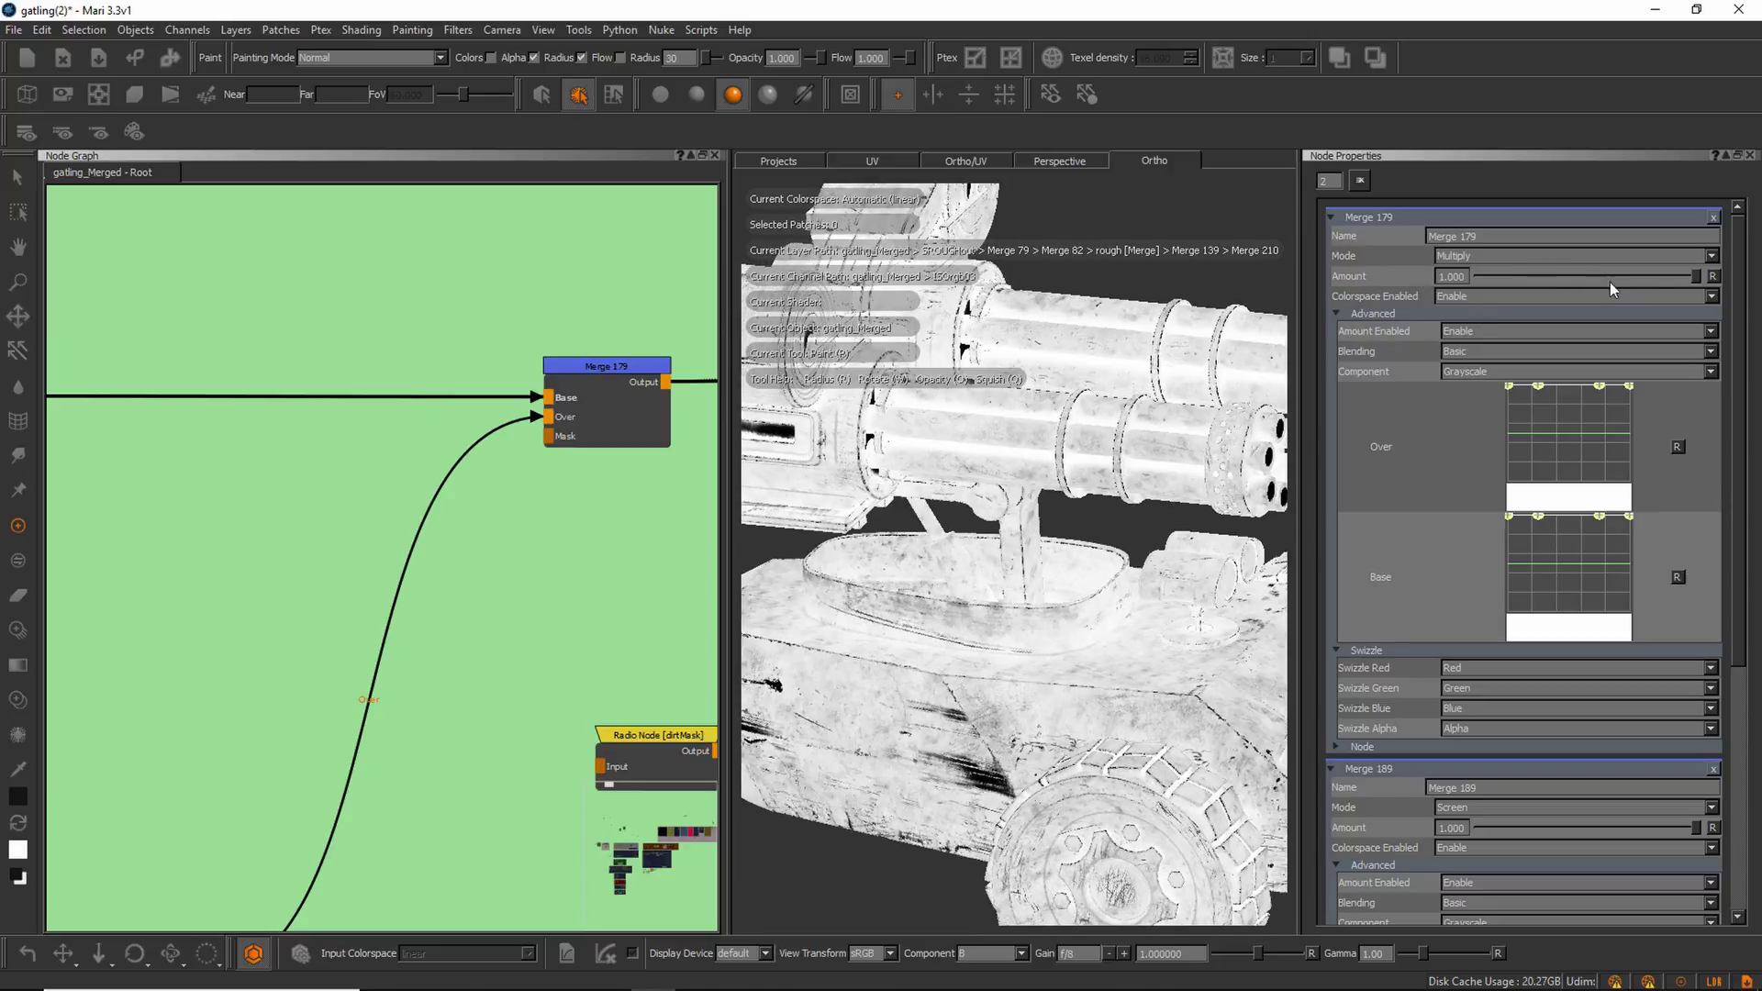
# Test the Amount of Merge 179 again, ending at 1.000, and inspect the scratches on the side of the body.
pyautogui.moveTo(1678, 275)
pyautogui.mouseDown()
pyautogui.moveTo(1441, 276)
pyautogui.moveTo(1703, 277)
pyautogui.mouseUp()
pyautogui.keyDown('alt'); pyautogui.moveTo(906, 799); pyautogui.dragTo(982, 762, button='right'); pyautogui.keyUp('alt')
pyautogui.keyDown('alt'); pyautogui.moveTo(982, 763); pyautogui.dragTo(1138, 450, button='middle'); pyautogui.keyUp('alt')
pyautogui.moveTo(1138, 450)
pyautogui.keyDown('alt'); pyautogui.mouseDown(button='right')
pyautogui.moveTo(1145, 564)
pyautogui.moveTo(1194, 500)
pyautogui.mouseUp(button='right'); pyautogui.keyUp('alt')
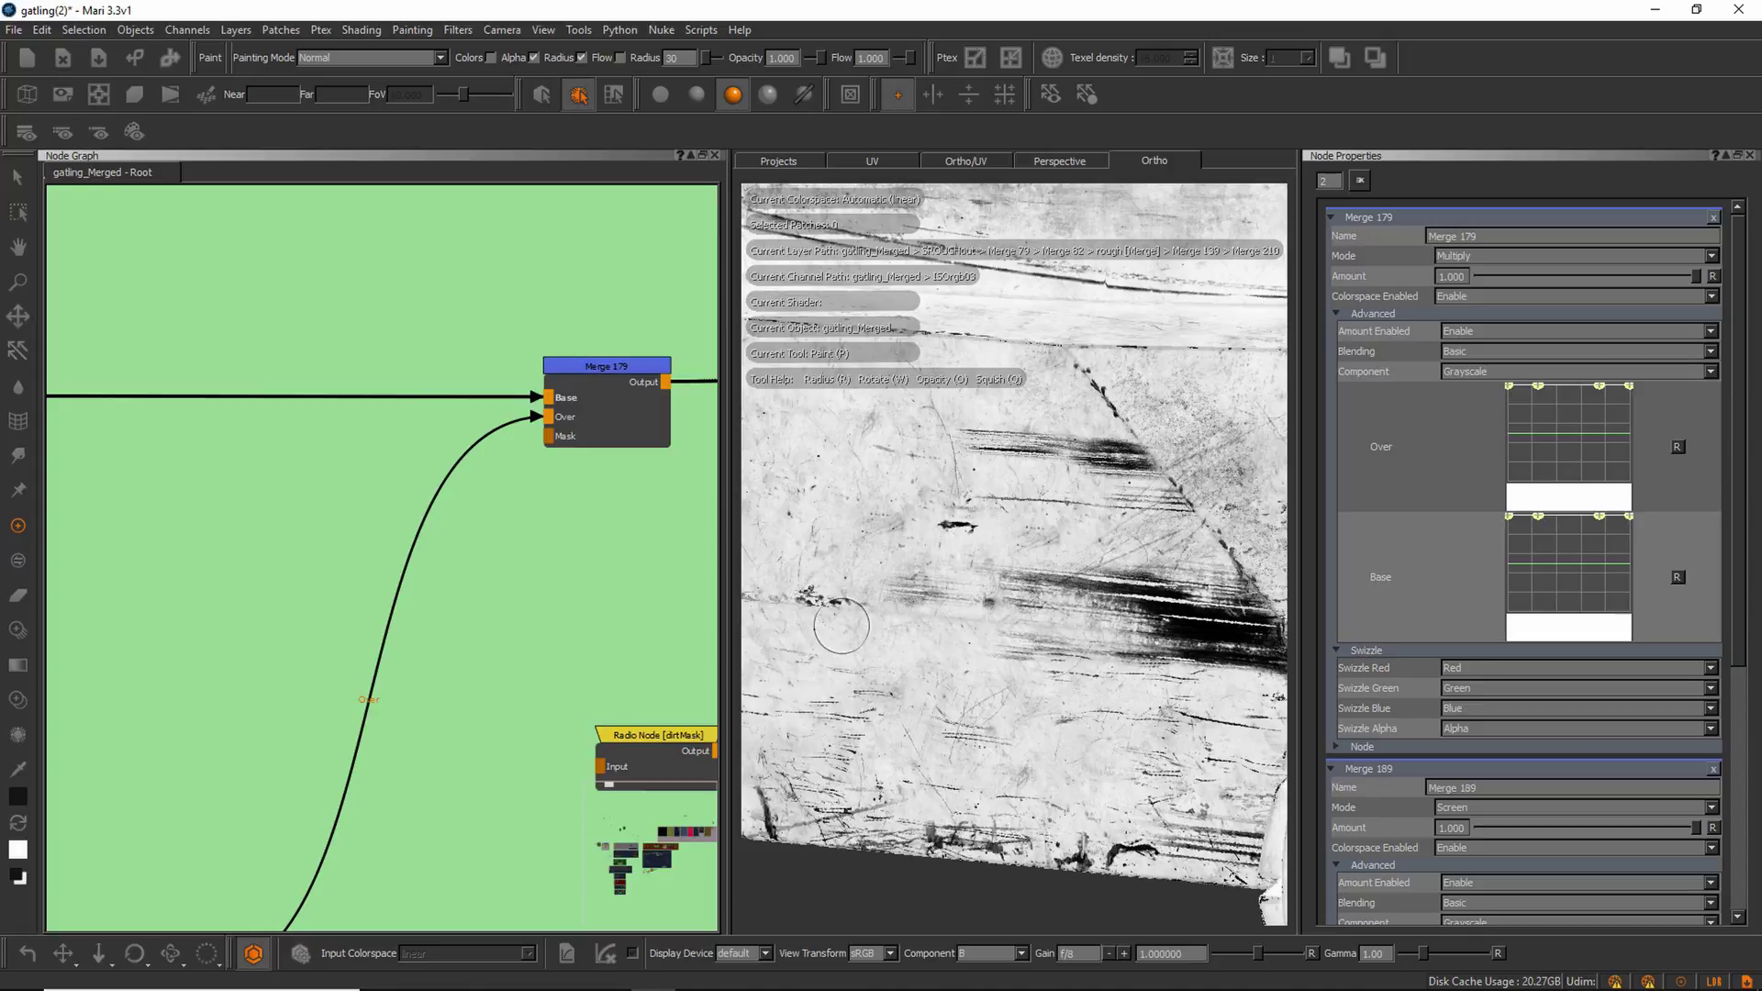
# Display the dirtMask radio node on the model and examine its dirt pattern across the vehicle.
pyautogui.moveTo(569, 589); pyautogui.dragTo(405, 607, button='middle')
pyautogui.moveTo(624, 406); pyautogui.dragTo(627, 412)
pyautogui.moveTo(312, 793); pyautogui.dragTo(250, 794)
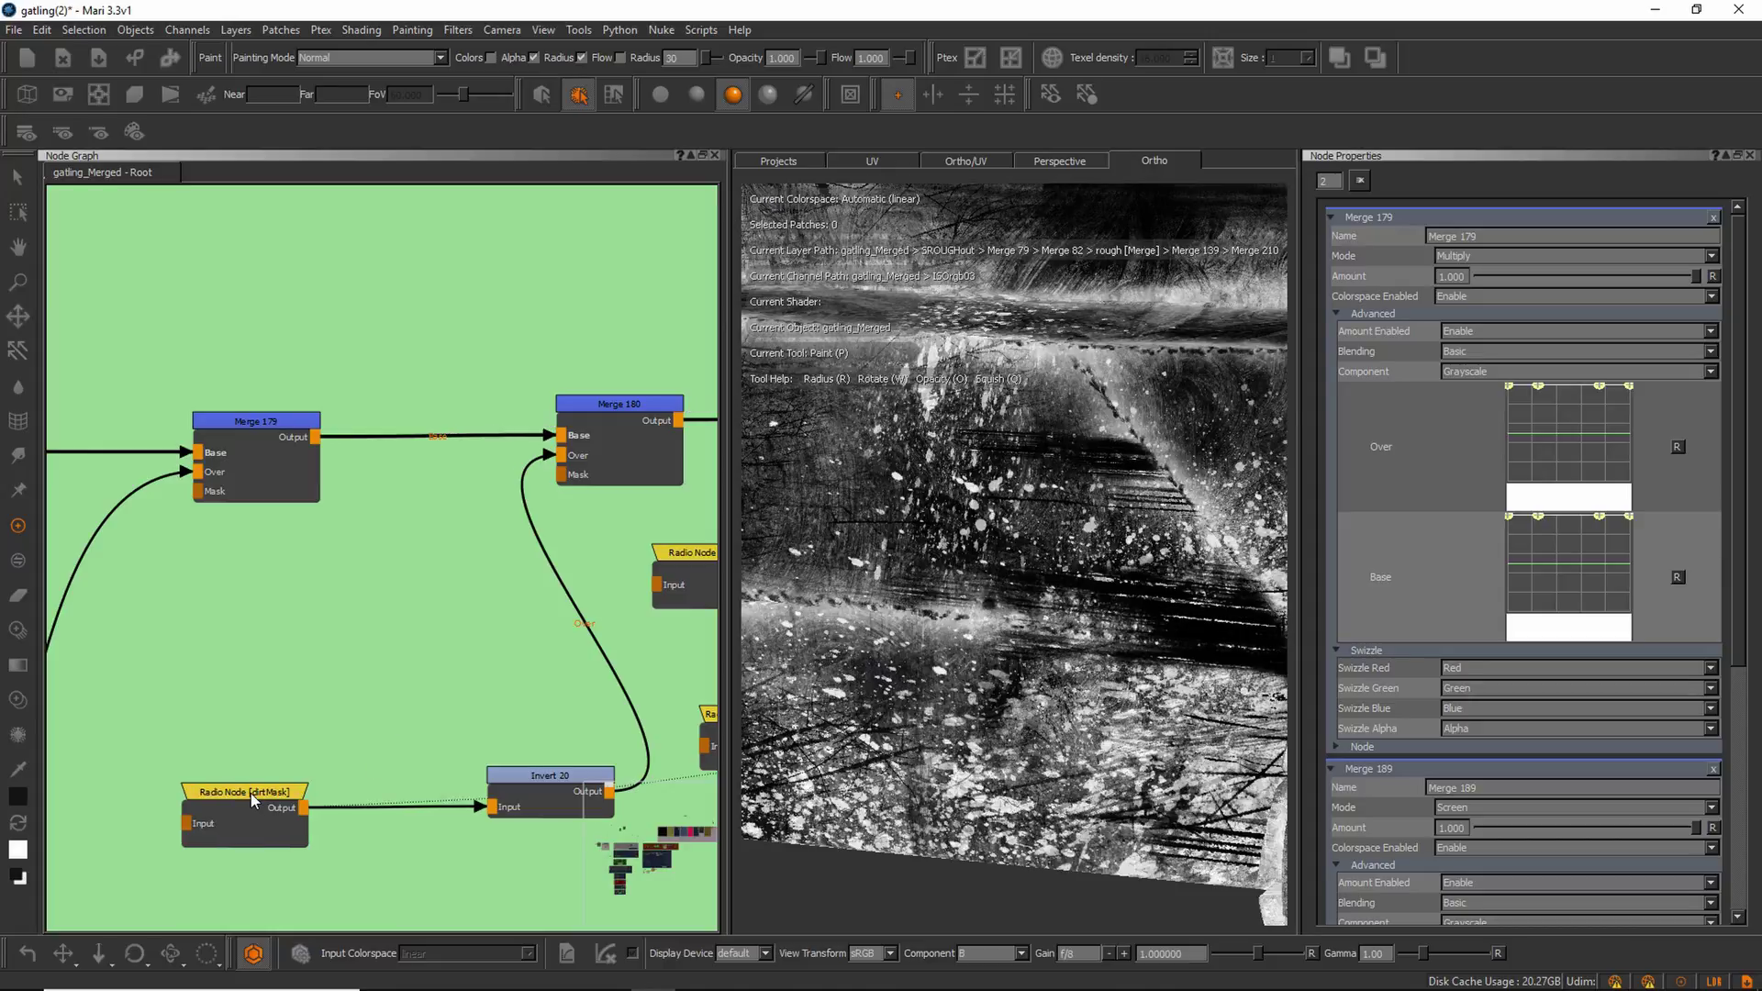
pyautogui.keyDown('alt'); pyautogui.moveTo(1105, 509); pyautogui.dragTo(1026, 514, button='right'); pyautogui.keyUp('alt')
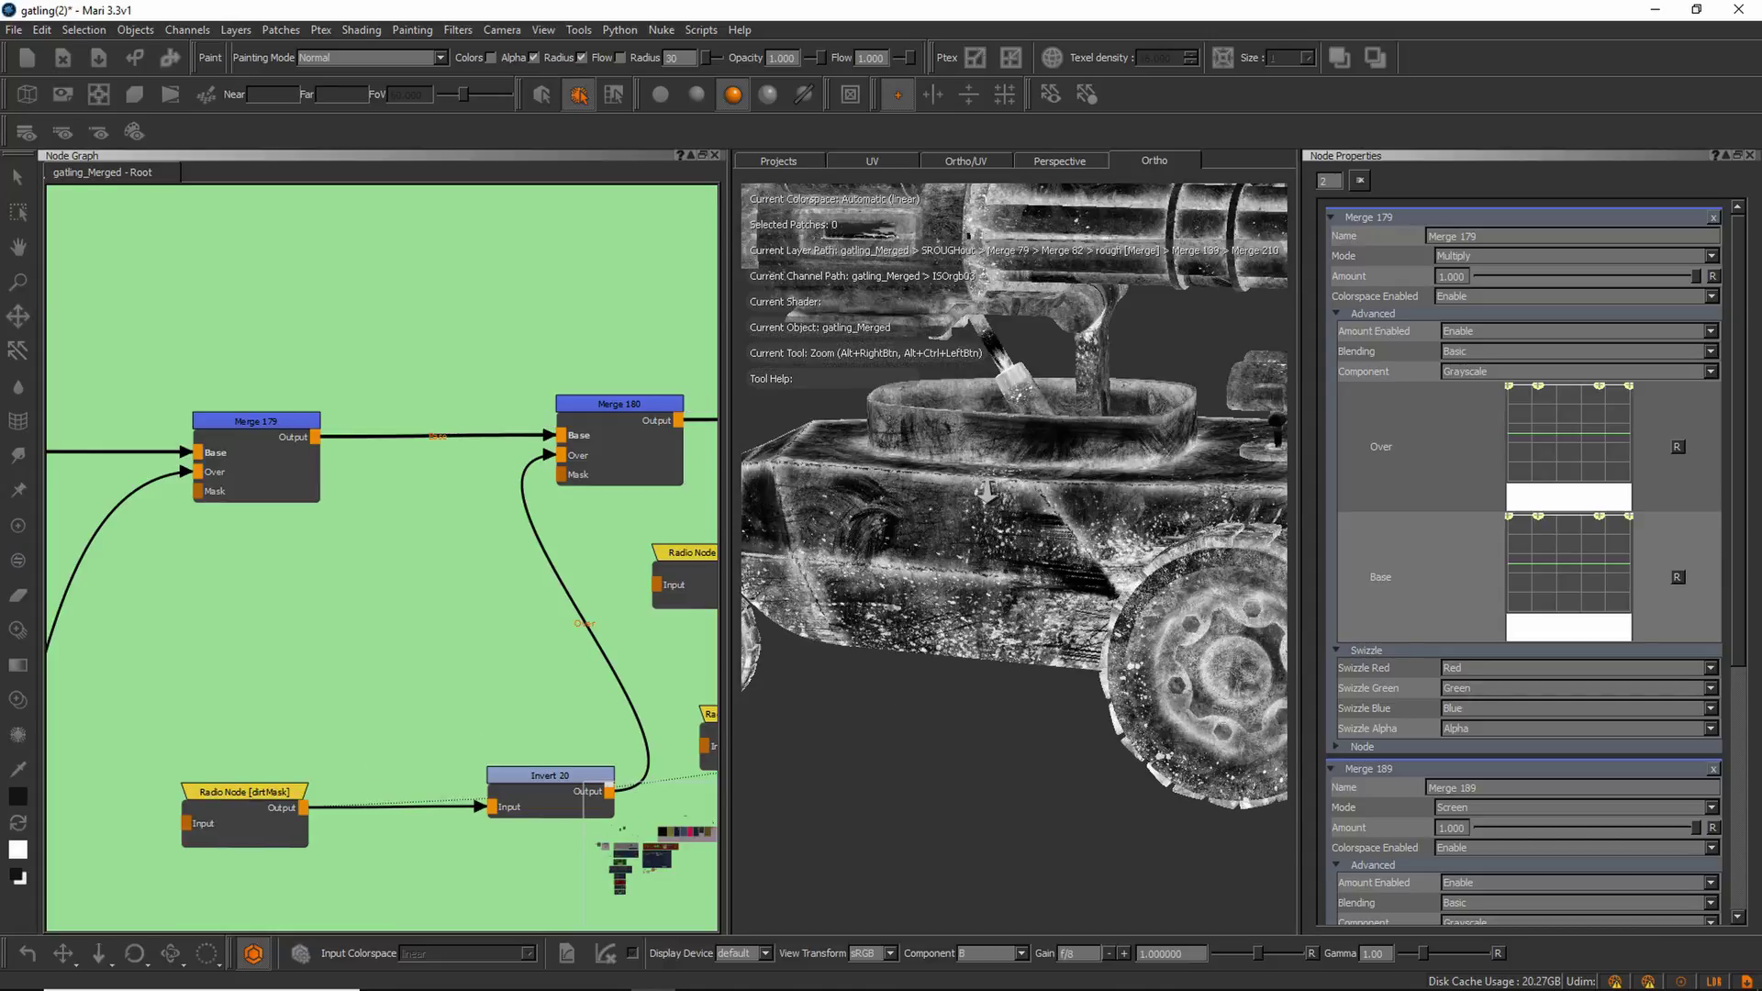
pyautogui.keyDown('alt'); pyautogui.moveTo(1026, 514); pyautogui.dragTo(984, 516); pyautogui.keyUp('alt')
# Examine the Invert 20 node and preview its result combined in Merge 180 on the vehicle body.
pyautogui.moveTo(566, 777); pyautogui.dragTo(554, 779)
pyautogui.moveTo(975, 609)
pyautogui.keyDown('alt'); pyautogui.mouseDown(button='right')
pyautogui.moveTo(1052, 607)
pyautogui.moveTo(1007, 615)
pyautogui.mouseUp(button='right'); pyautogui.keyUp('alt')
pyautogui.keyDown('alt'); pyautogui.moveTo(1005, 614); pyautogui.dragTo(1023, 624); pyautogui.keyUp('alt')
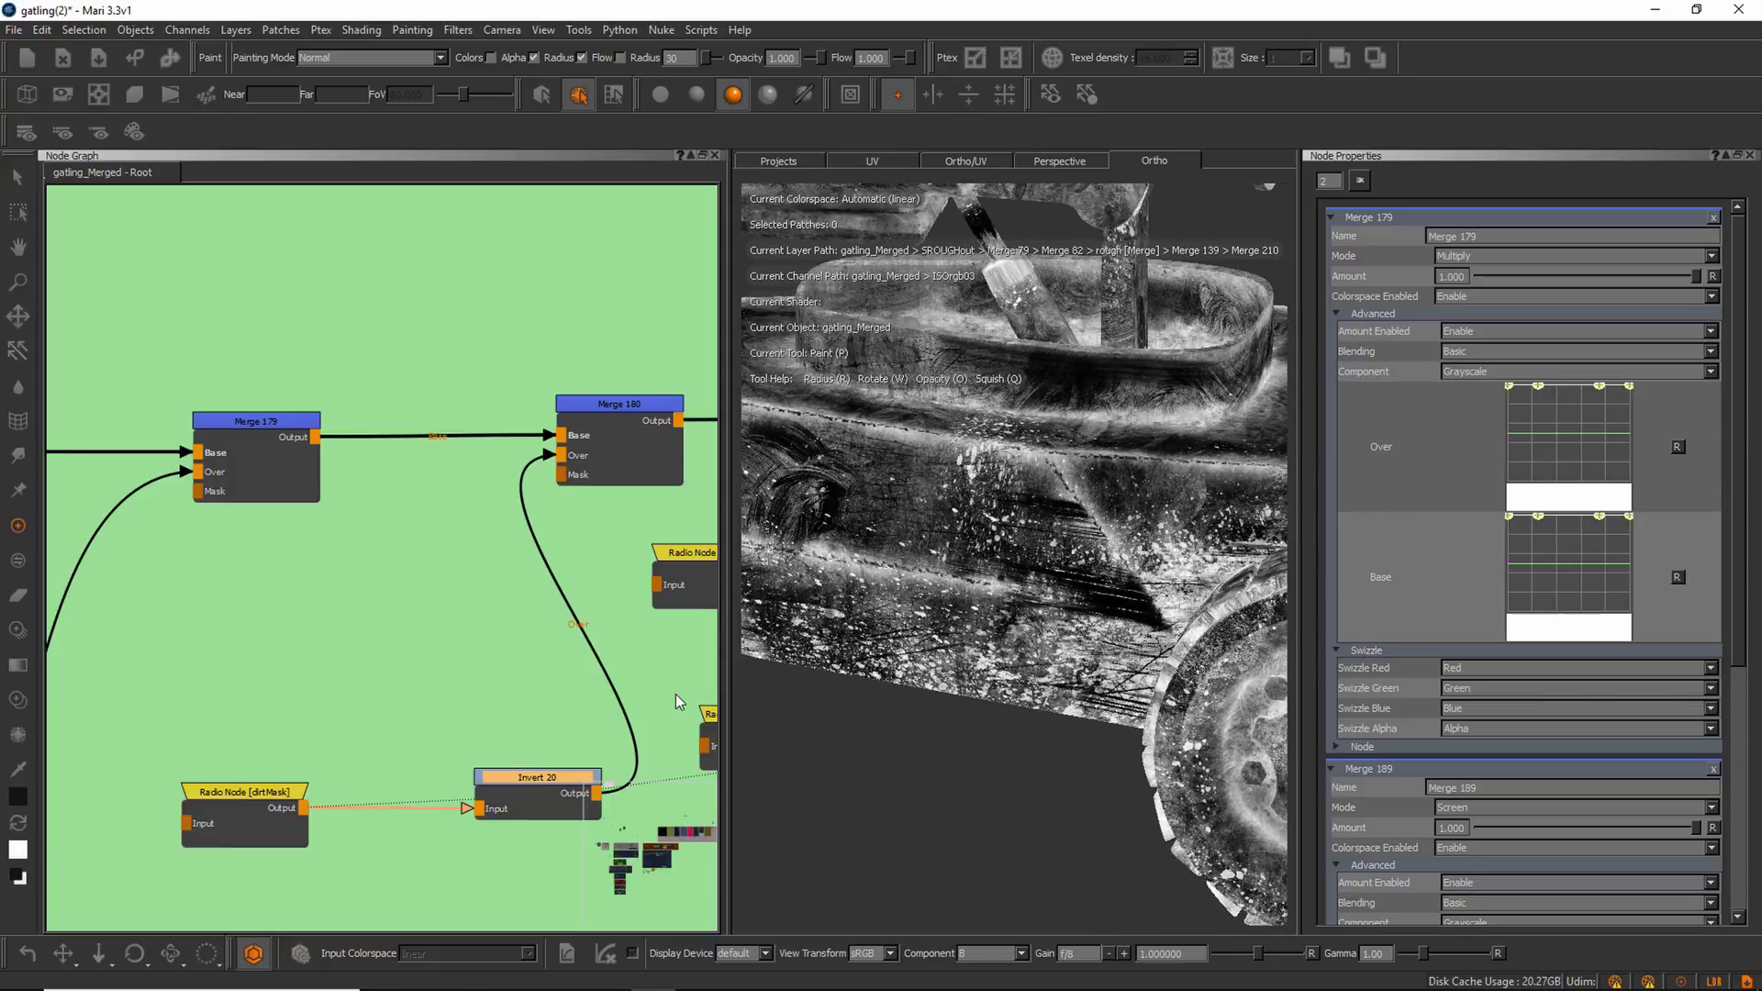
pyautogui.moveTo(519, 782); pyautogui.dragTo(512, 785)
pyautogui.moveTo(630, 420); pyautogui.dragTo(631, 424)
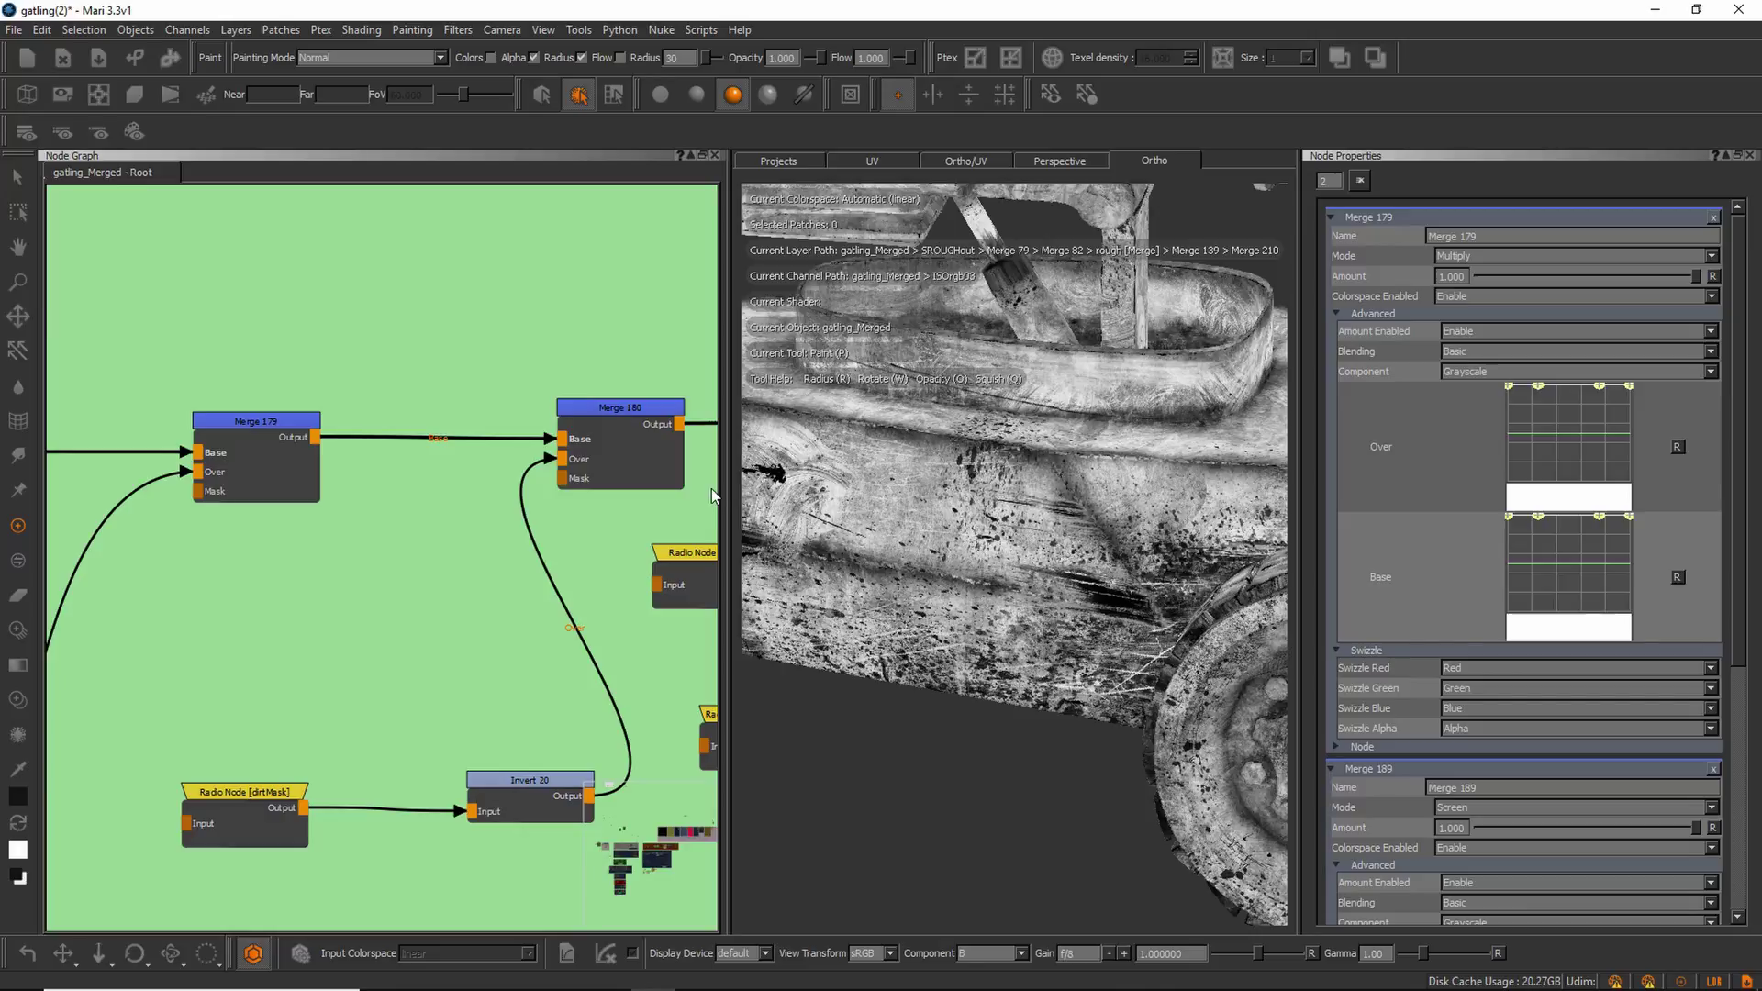
pyautogui.moveTo(620, 415); pyautogui.dragTo(626, 413)
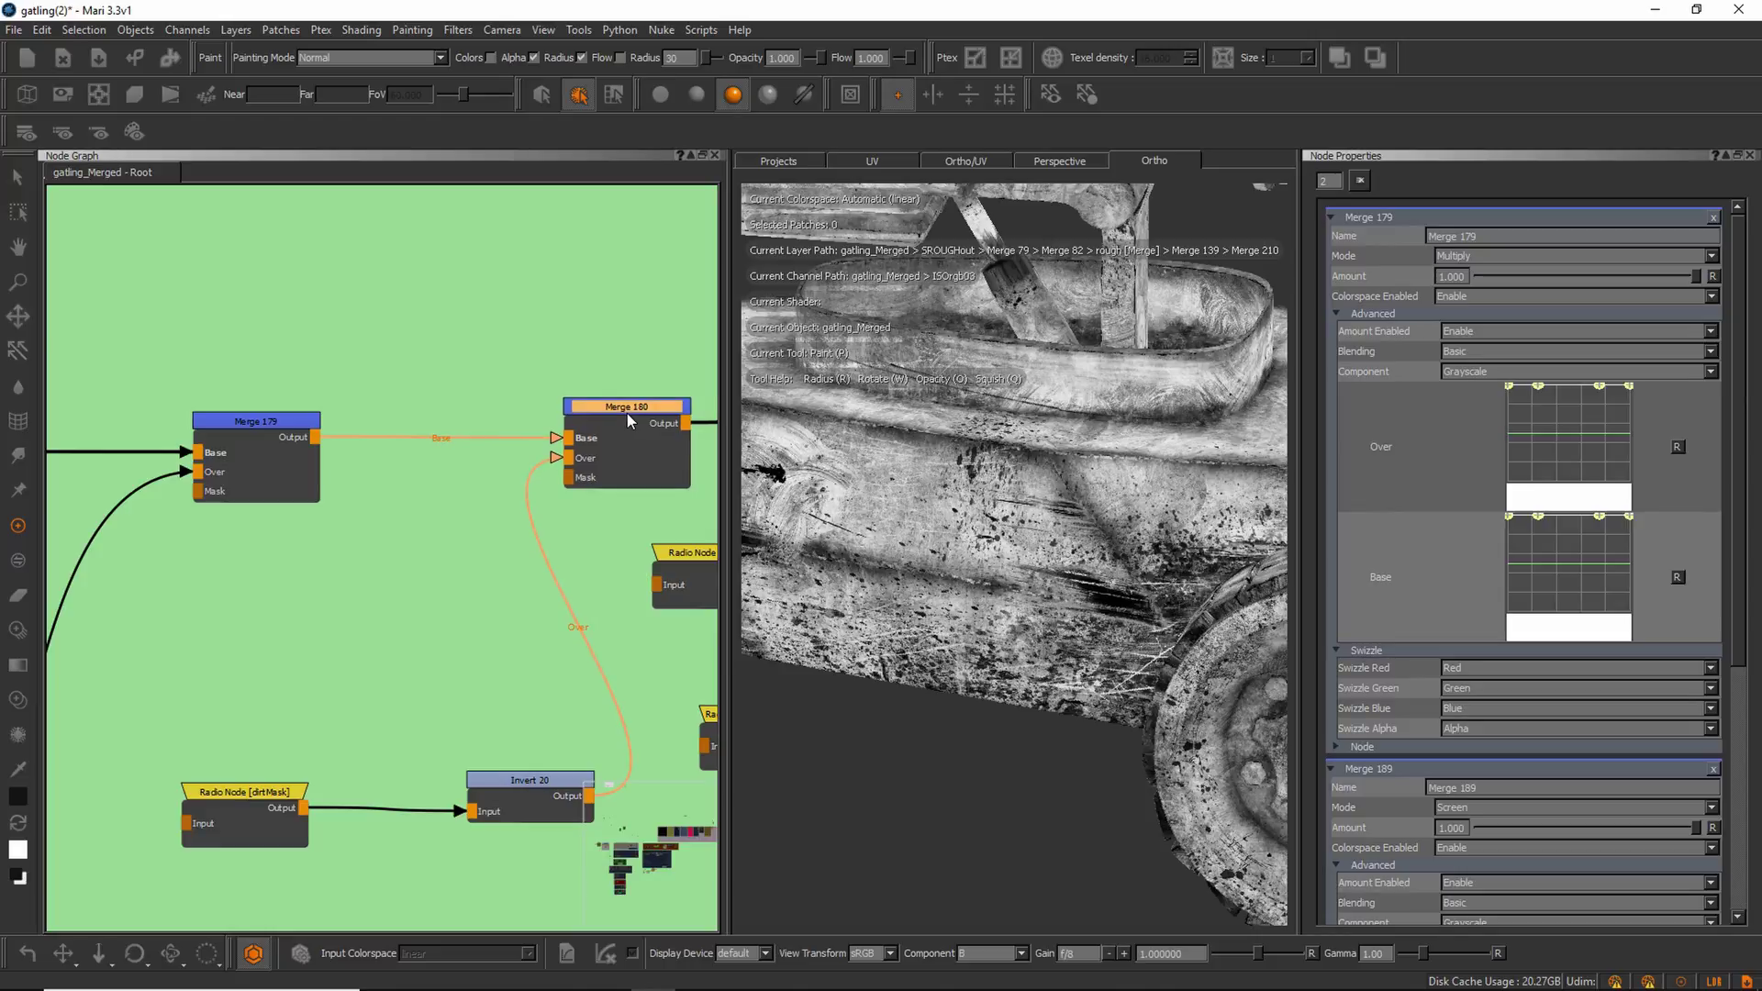
# Compare the dirtMask radio node with Merge 180 and open the properties of Merge 180.
pyautogui.click(231, 791)
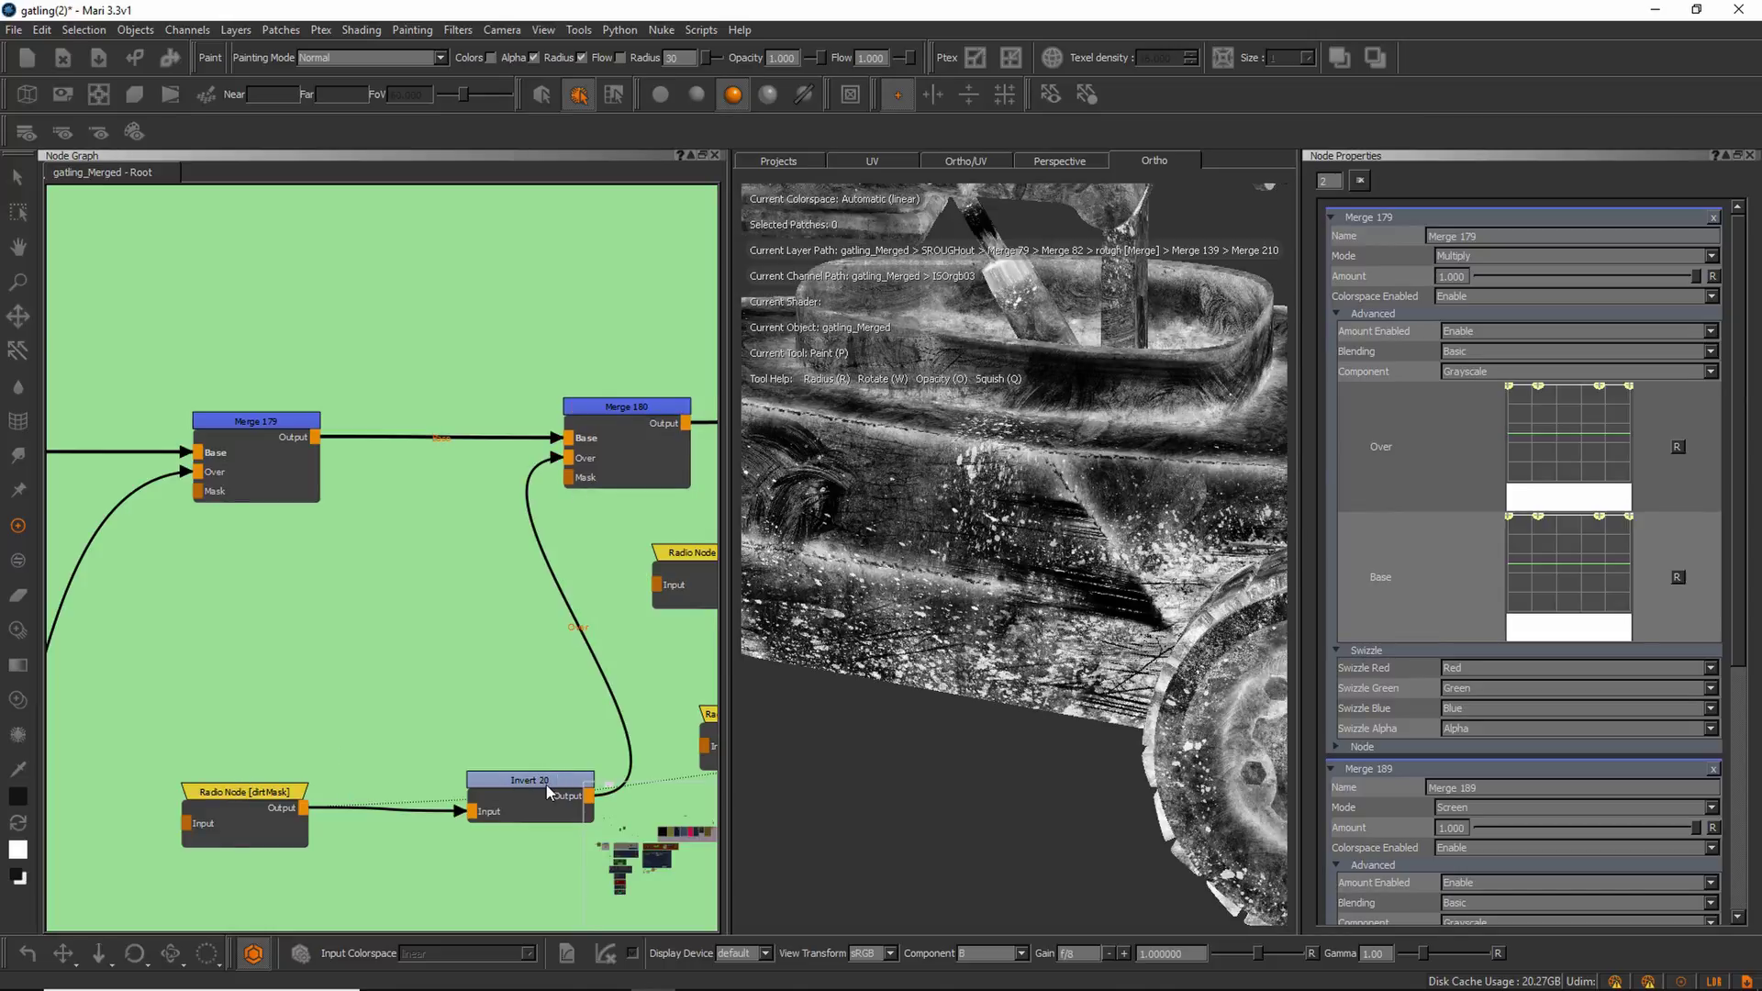
pyautogui.moveTo(538, 784); pyautogui.dragTo(529, 779)
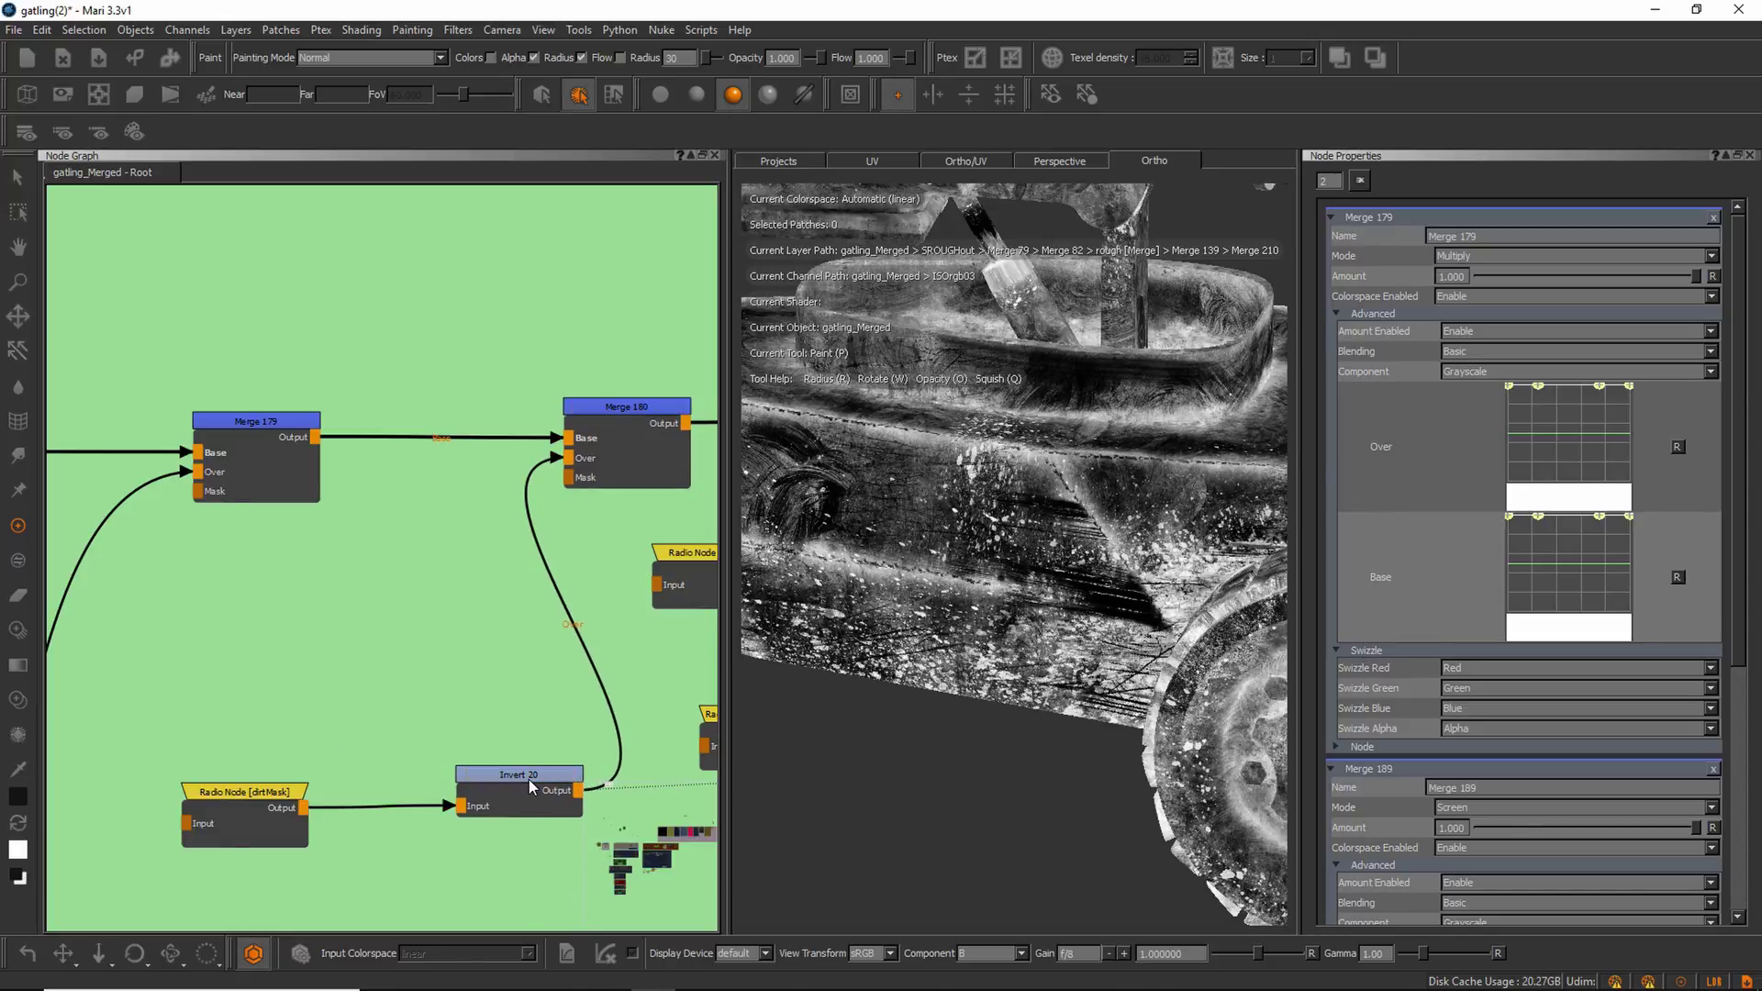
pyautogui.click(641, 411)
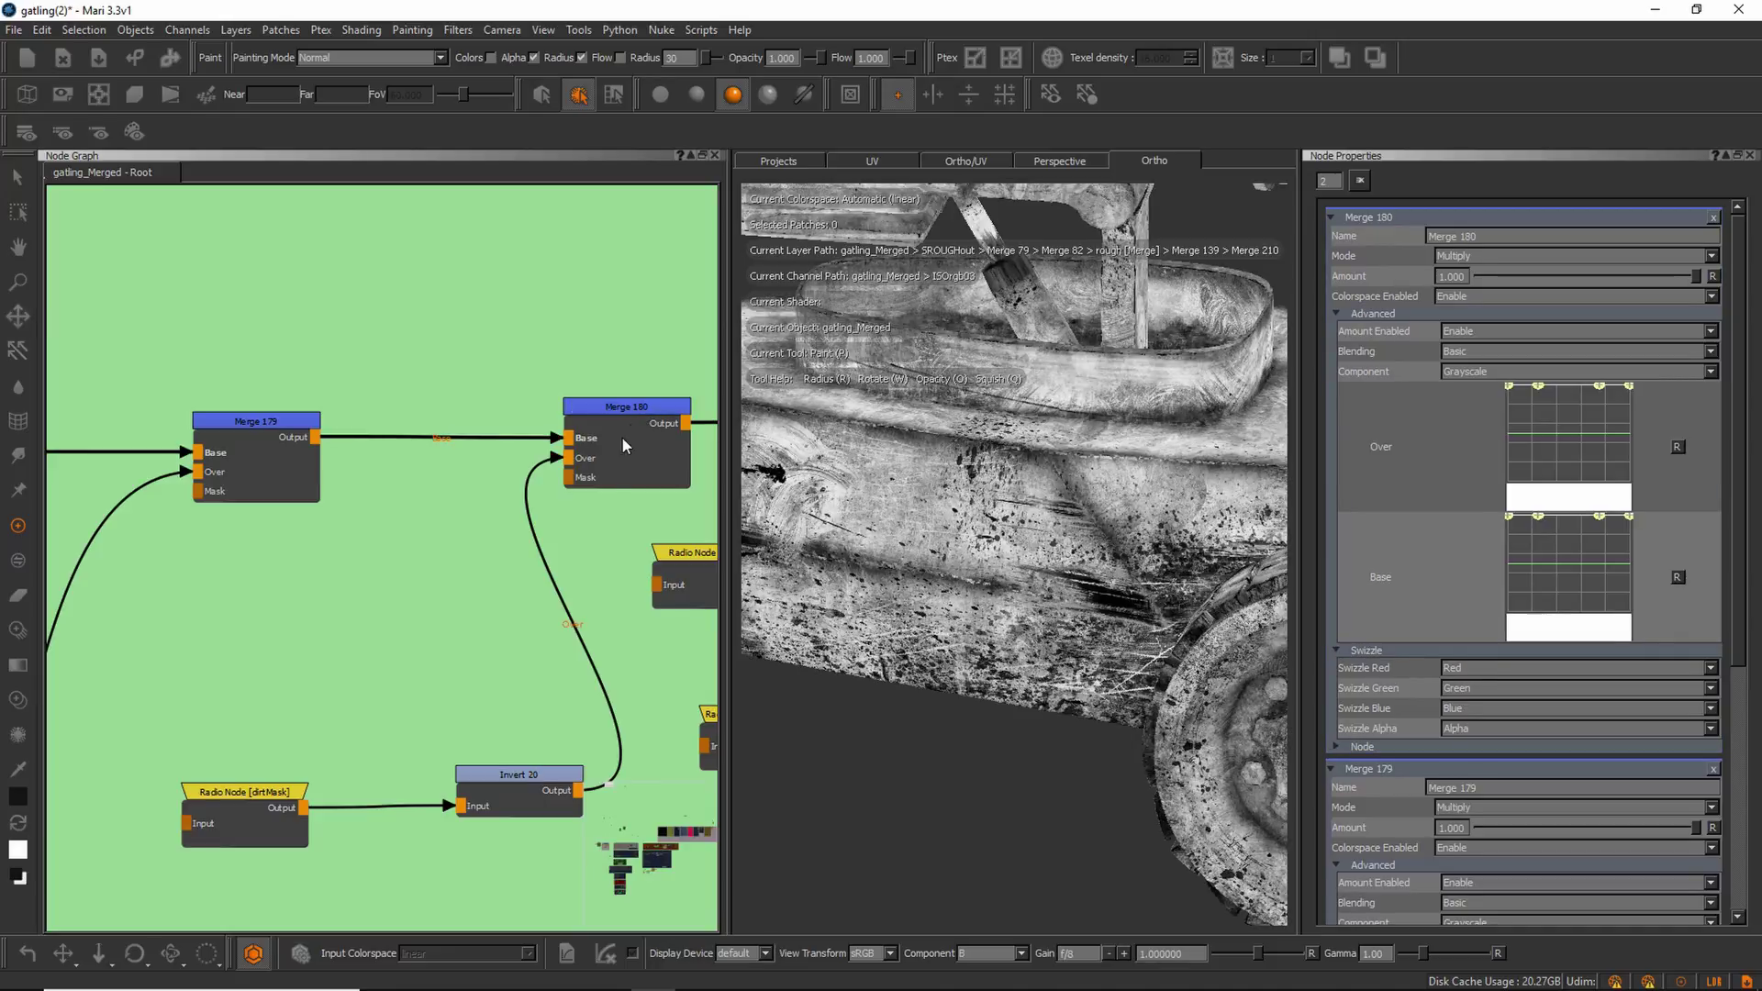
pyautogui.moveTo(273, 422); pyautogui.dragTo(279, 422)
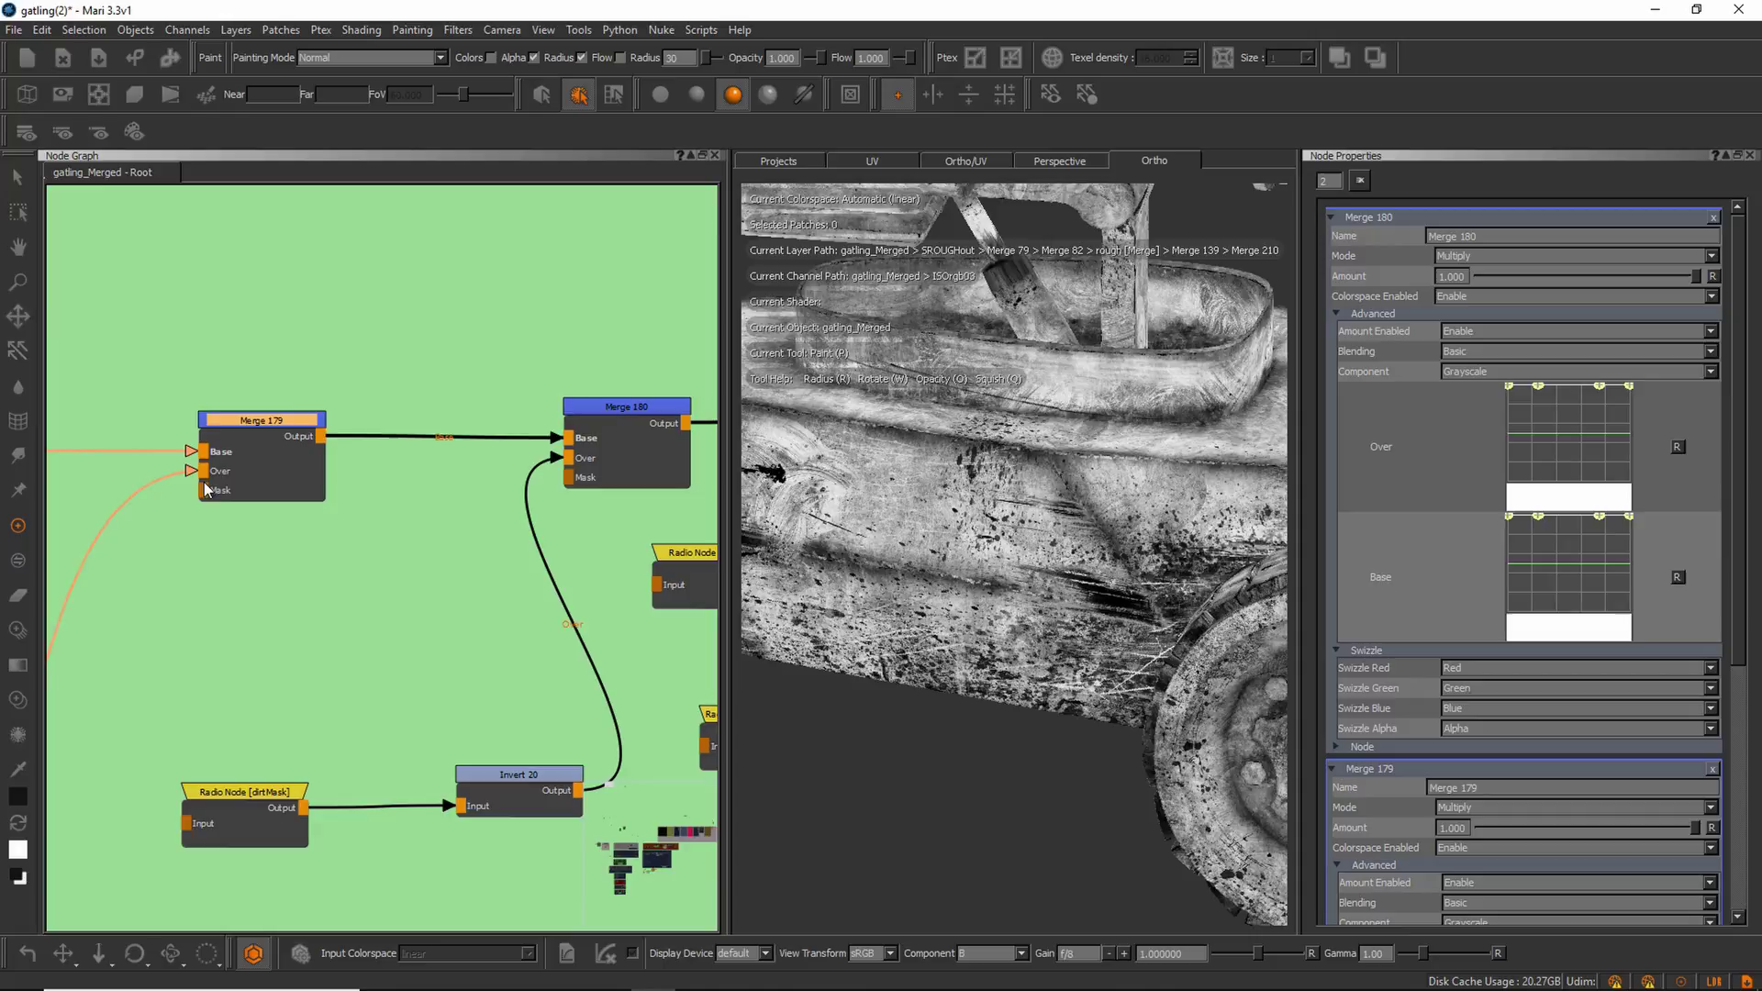
# Preview the ISObody, ISOredpainted and ISOdecals radio nodes on the model one after another.
pyautogui.scroll(-1, 454, 545)
pyautogui.moveTo(453, 545); pyautogui.dragTo(182, 538, button='middle')
pyautogui.moveTo(182, 538); pyautogui.dragTo(161, 540)
pyautogui.moveTo(619, 398); pyautogui.dragTo(641, 401)
pyautogui.moveTo(159, 545); pyautogui.dragTo(157, 539)
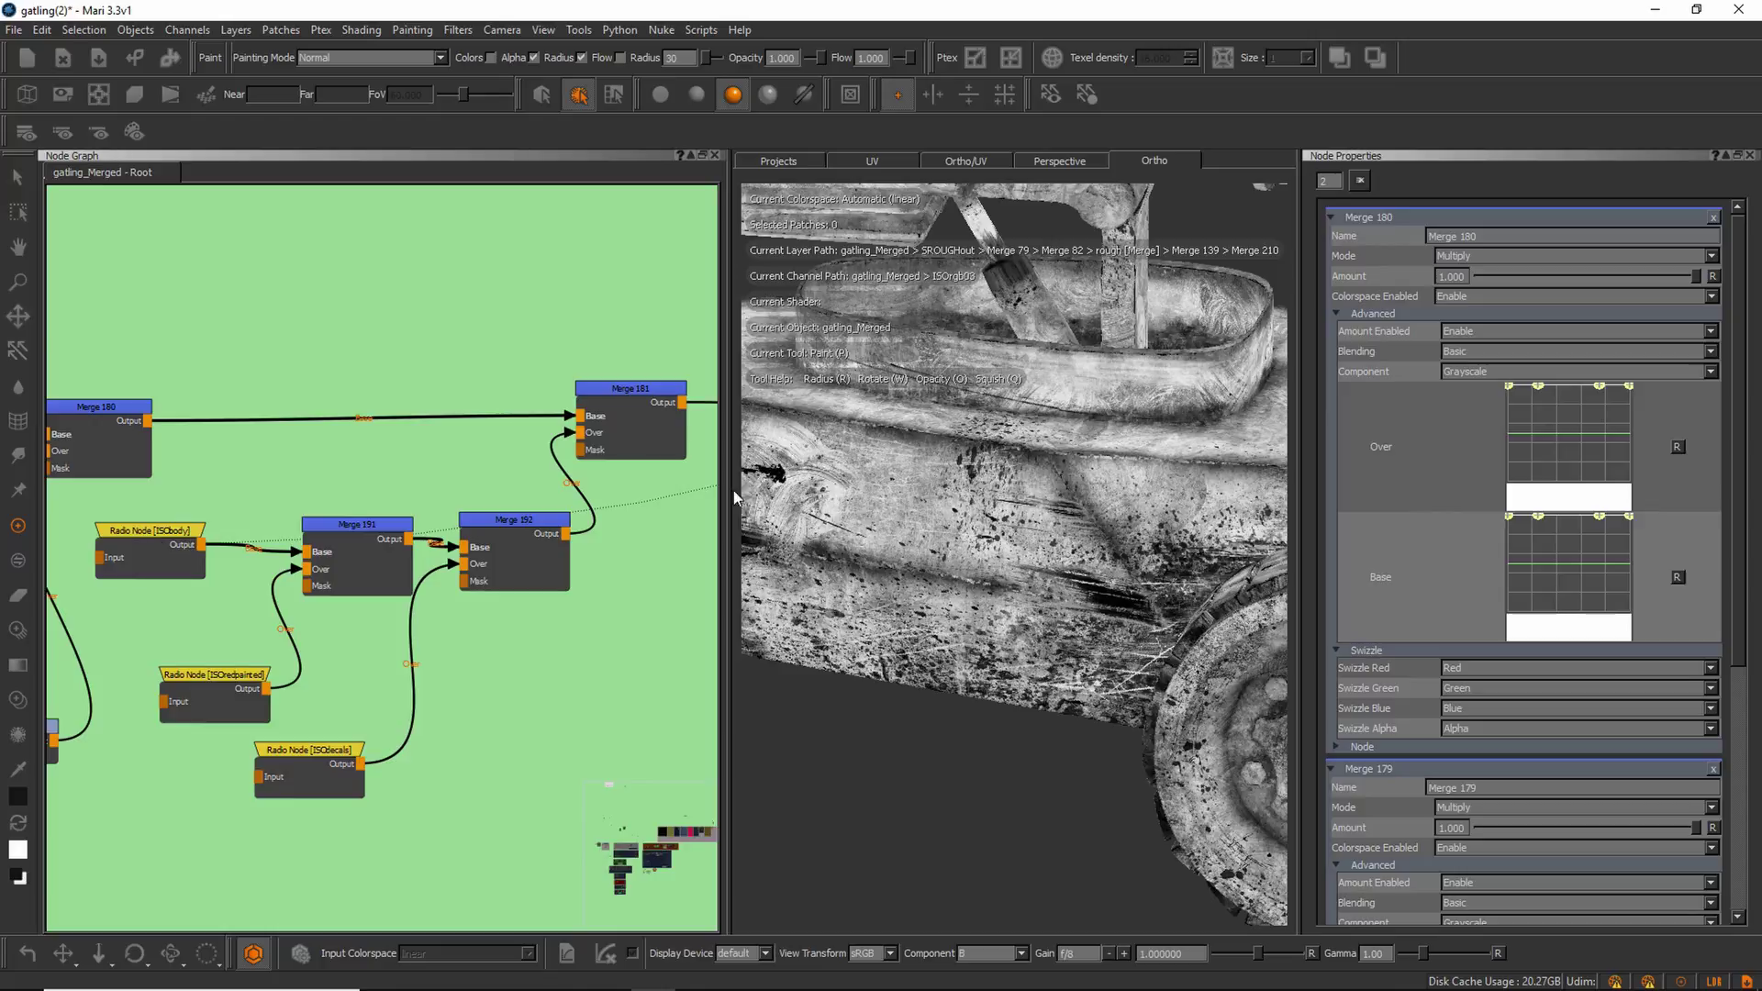
pyautogui.keyDown('alt'); pyautogui.moveTo(1074, 456); pyautogui.dragTo(986, 470, button='right'); pyautogui.keyUp('alt')
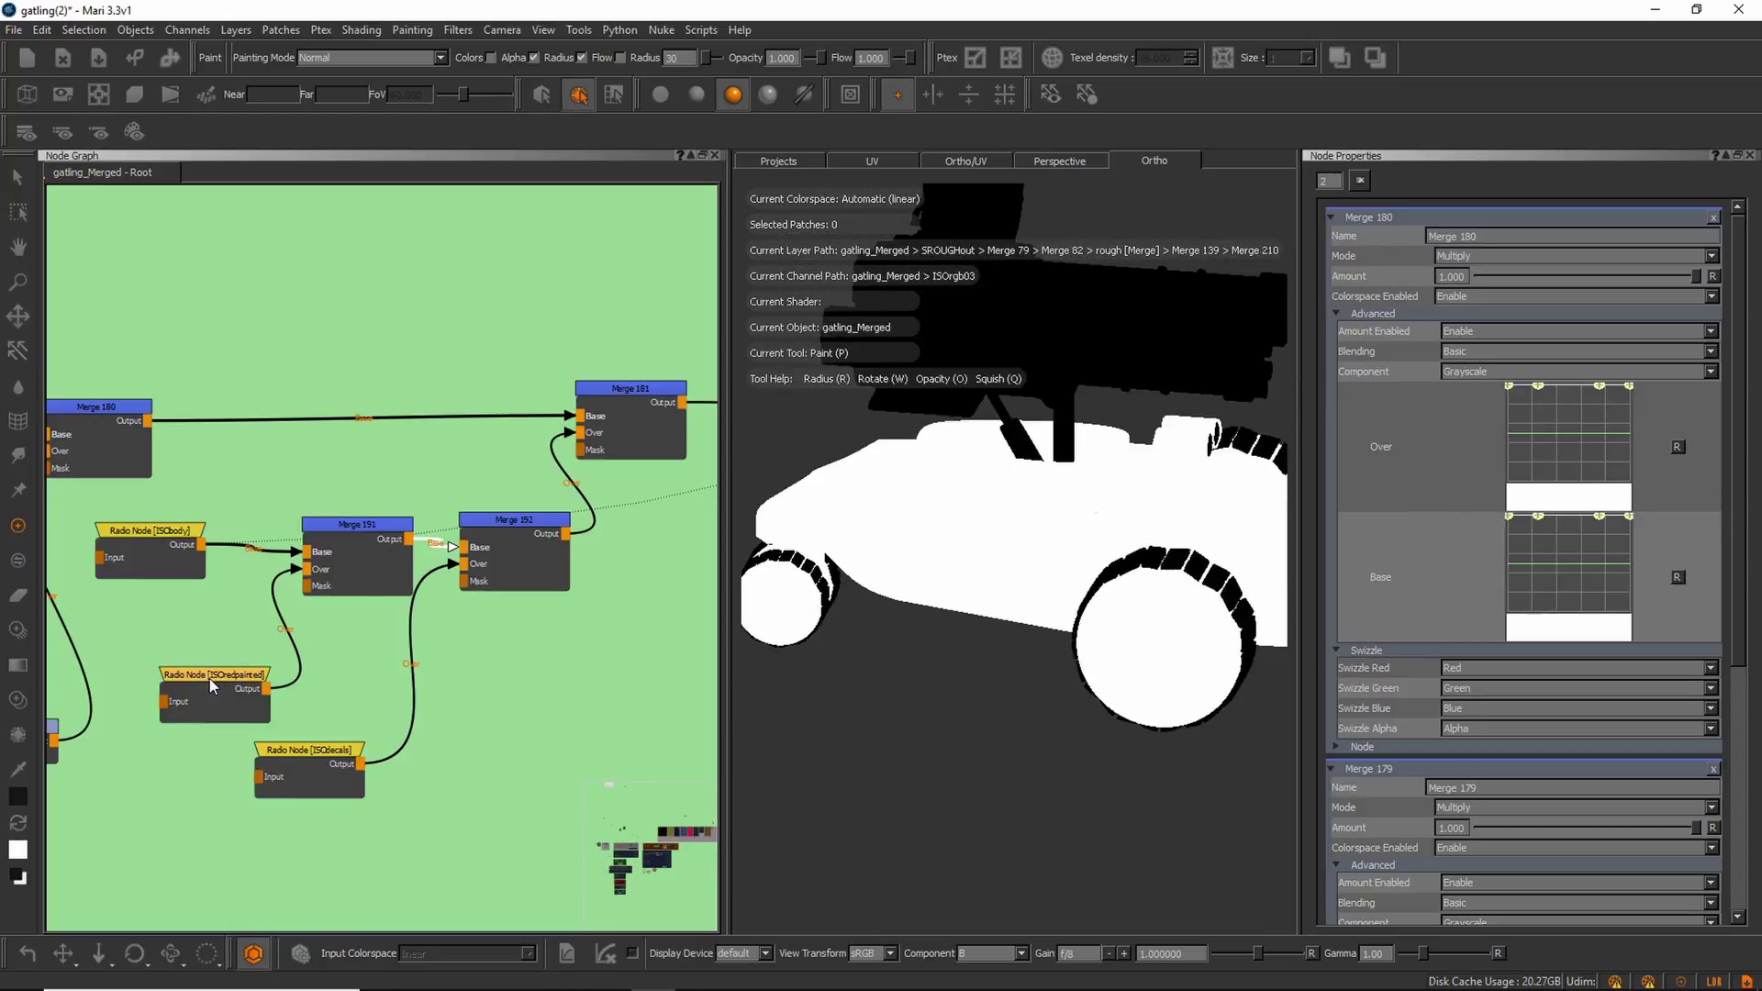
pyautogui.moveTo(209, 680); pyautogui.dragTo(209, 680)
pyautogui.press('1')
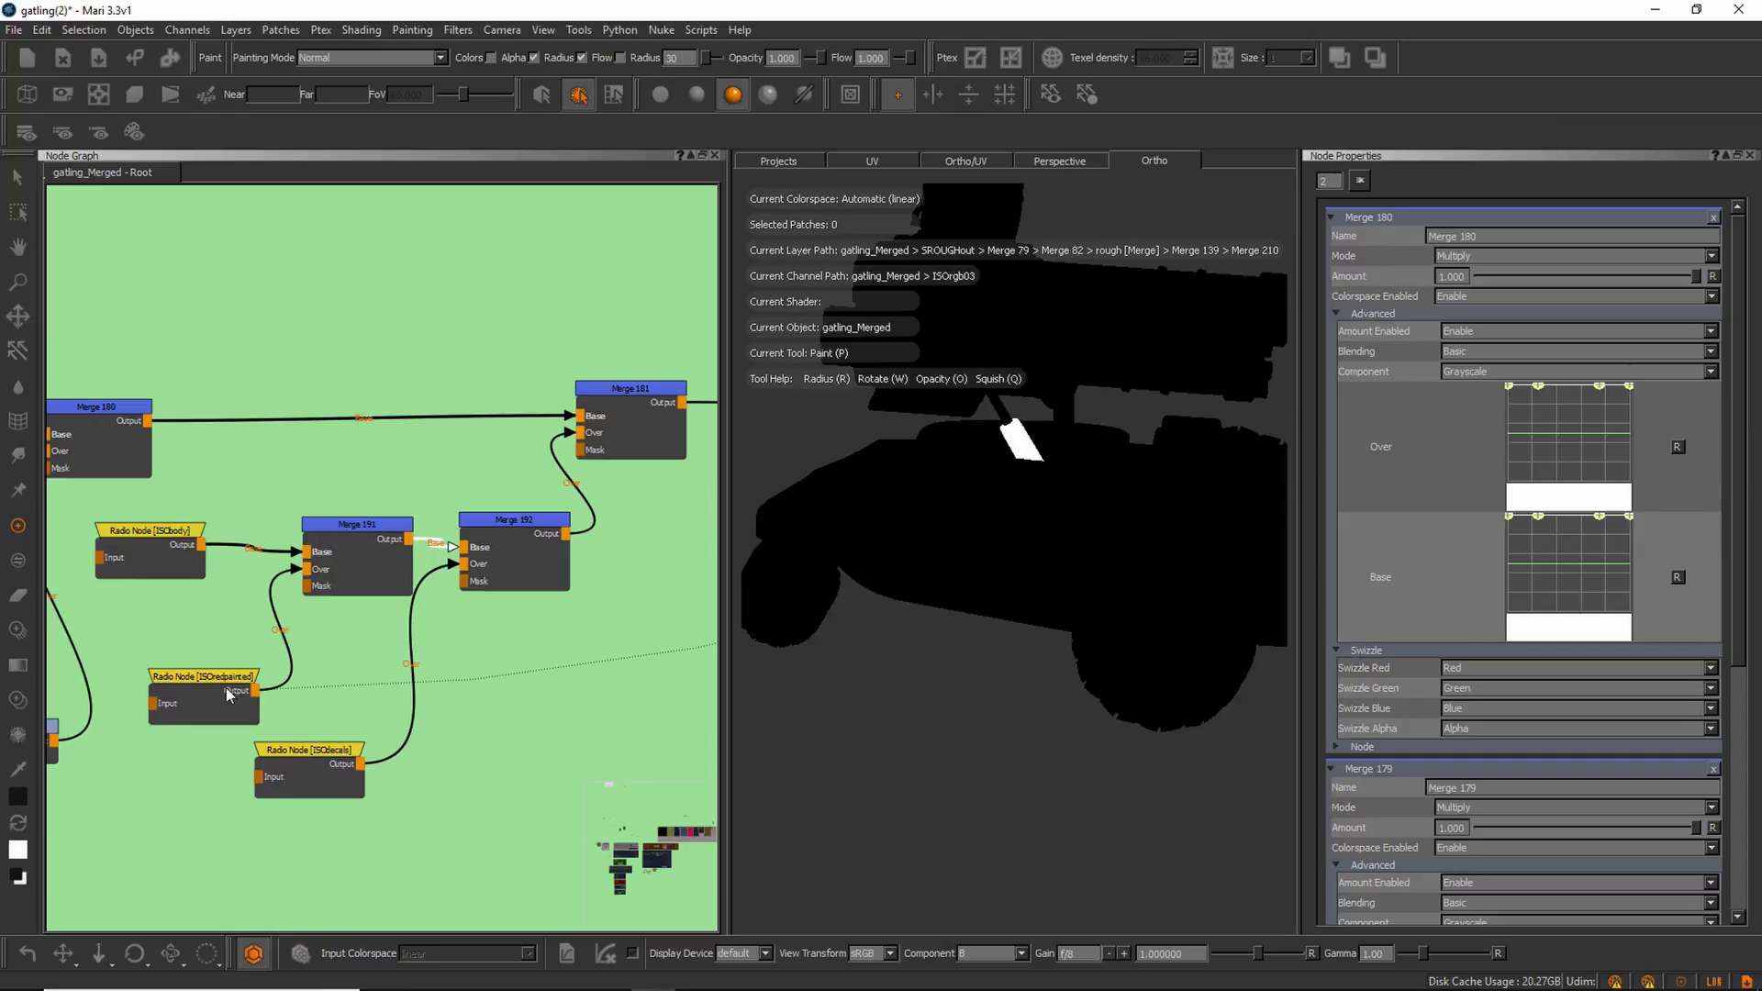
pyautogui.click(322, 747)
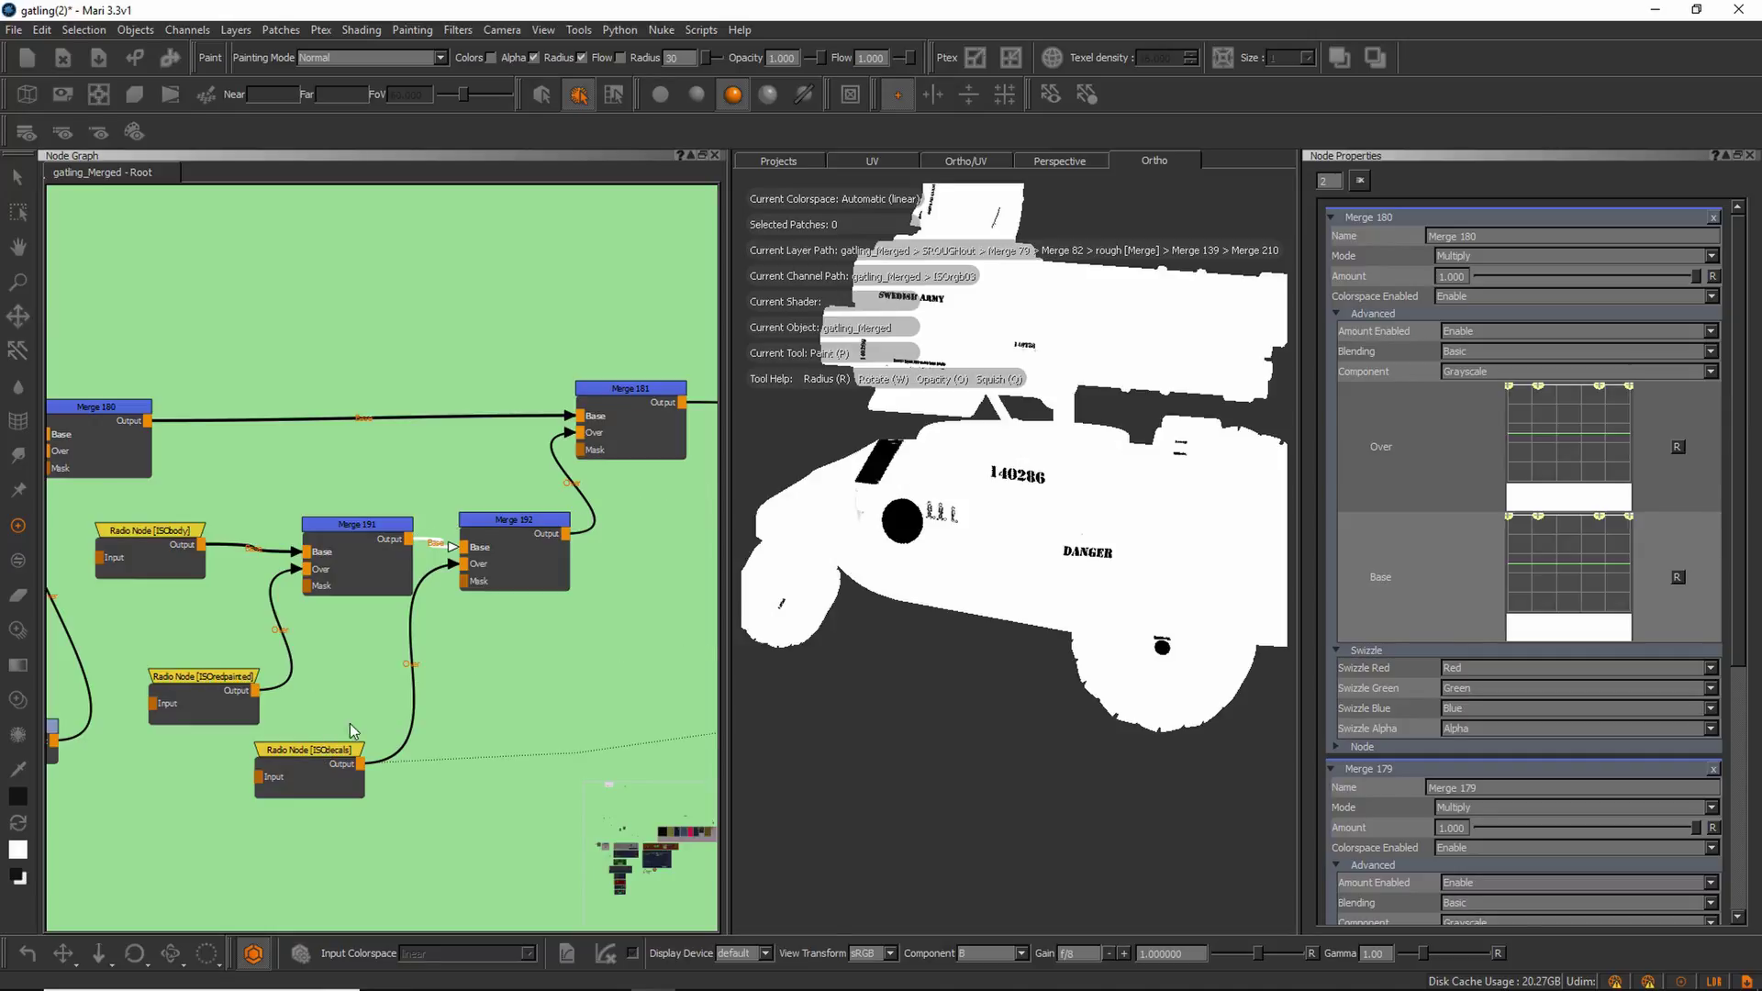
# Display Merge 192 on the model and inspect the combined isolation mask around the body decals.
pyautogui.click(515, 531)
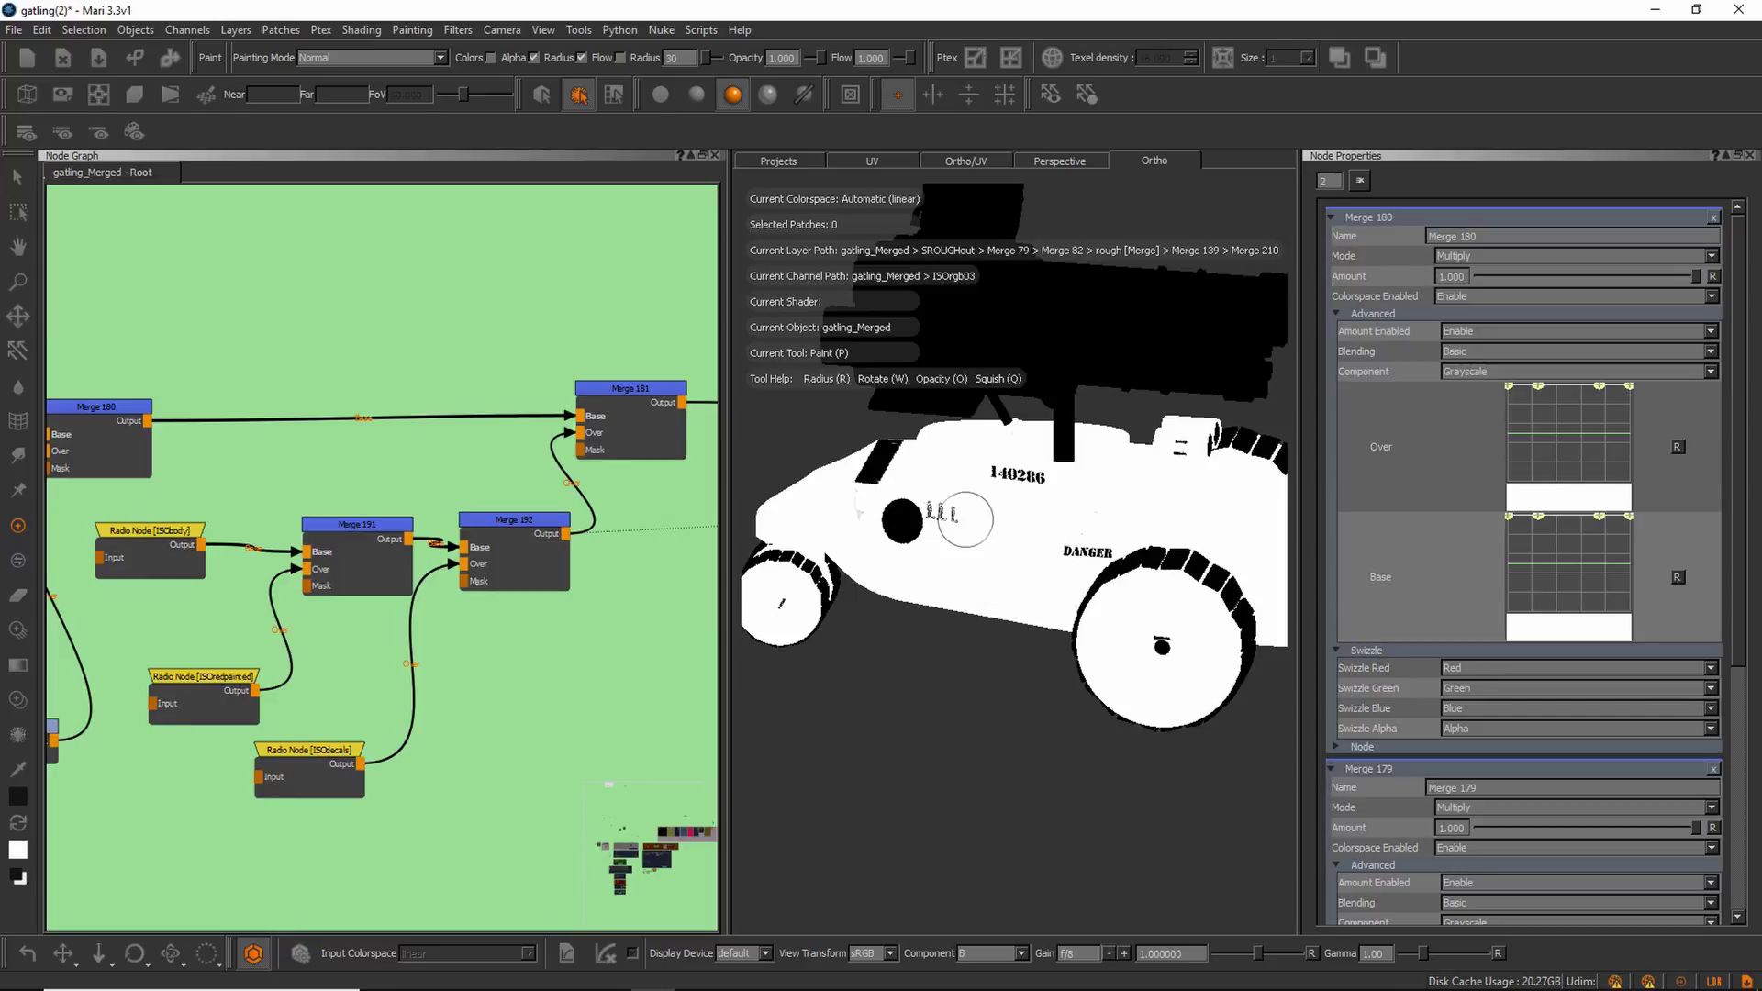
pyautogui.keyDown('alt'); pyautogui.moveTo(946, 514); pyautogui.dragTo(940, 529); pyautogui.keyUp('alt')
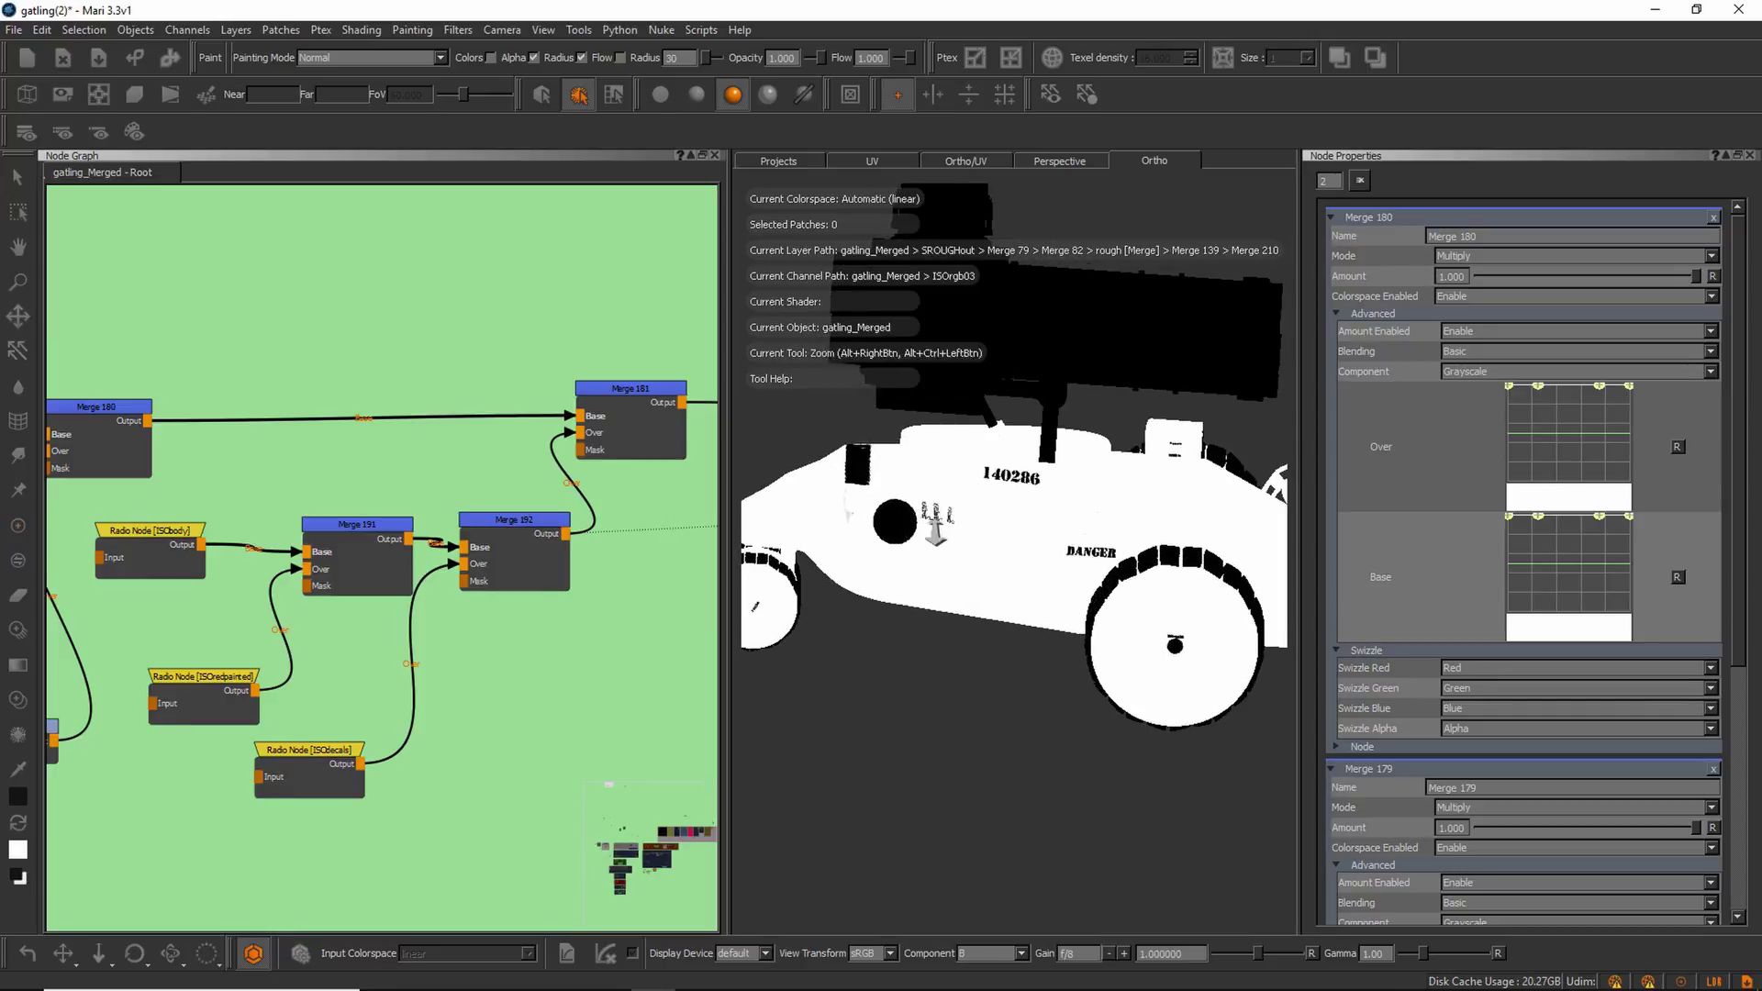
pyautogui.keyDown('alt'); pyautogui.moveTo(940, 529); pyautogui.dragTo(990, 538, button='right'); pyautogui.keyUp('alt')
pyautogui.moveTo(627, 398); pyautogui.dragTo(633, 404)
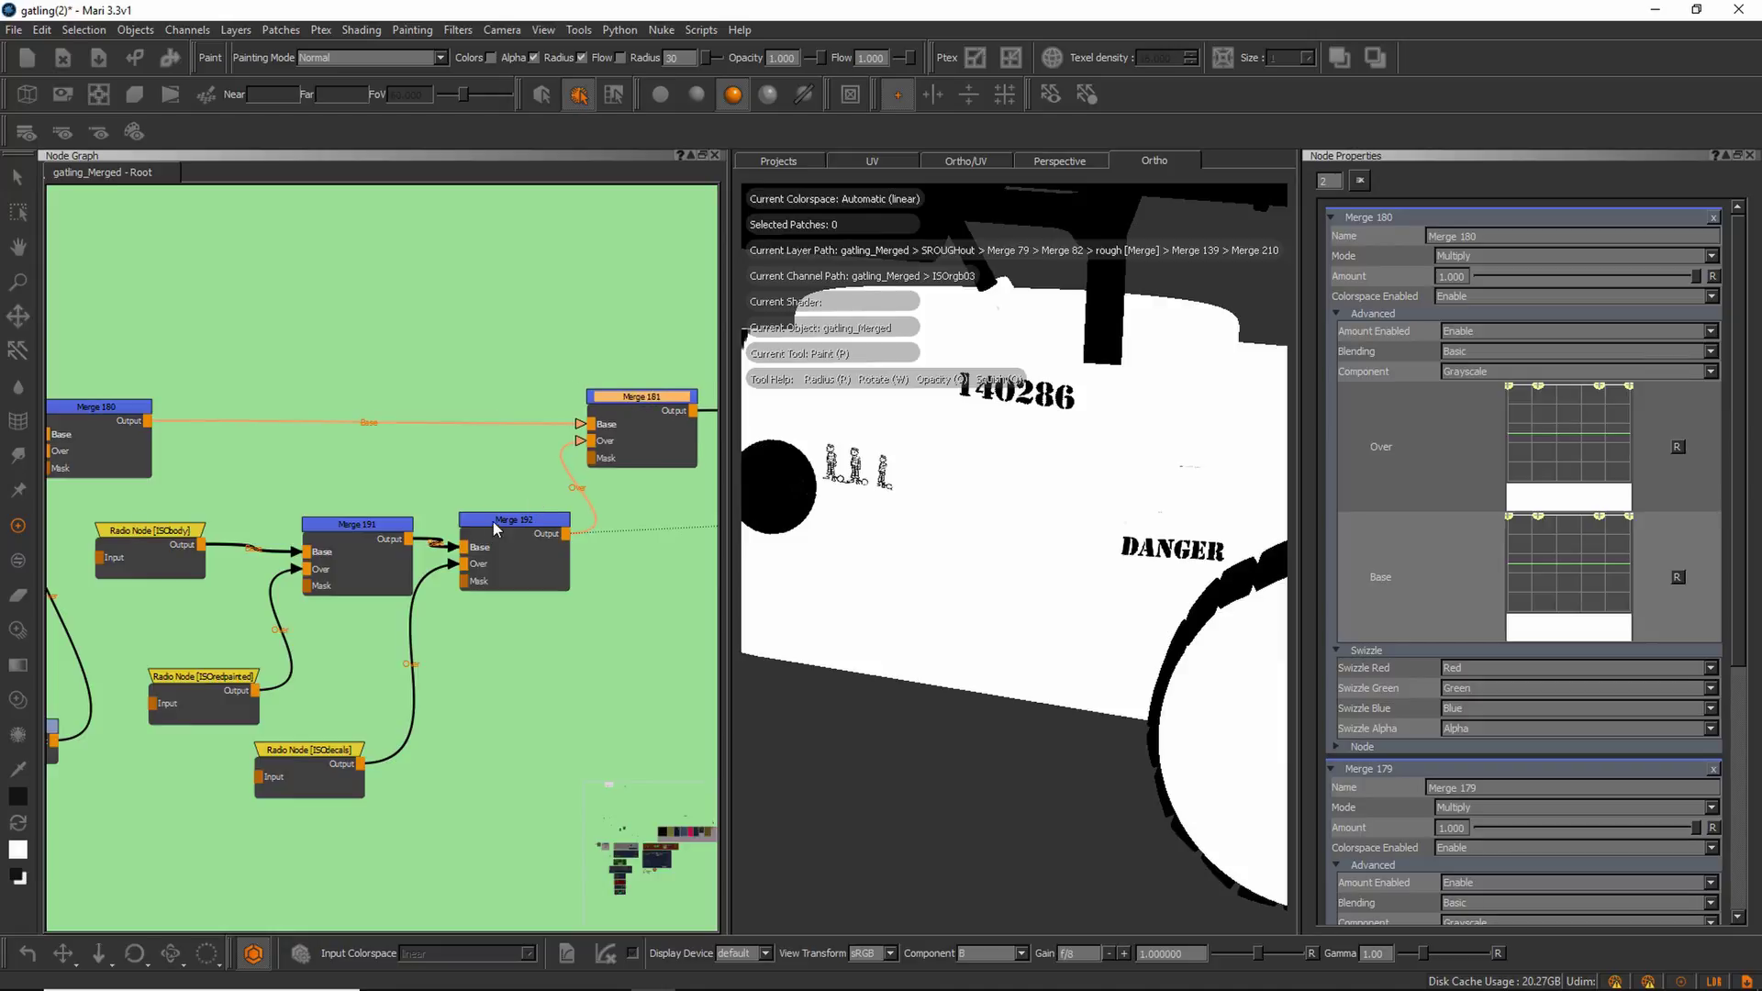
pyautogui.moveTo(493, 521); pyautogui.dragTo(533, 521)
pyautogui.keyDown('alt'); pyautogui.moveTo(1021, 492); pyautogui.dragTo(881, 500, button='right'); pyautogui.keyUp('alt')
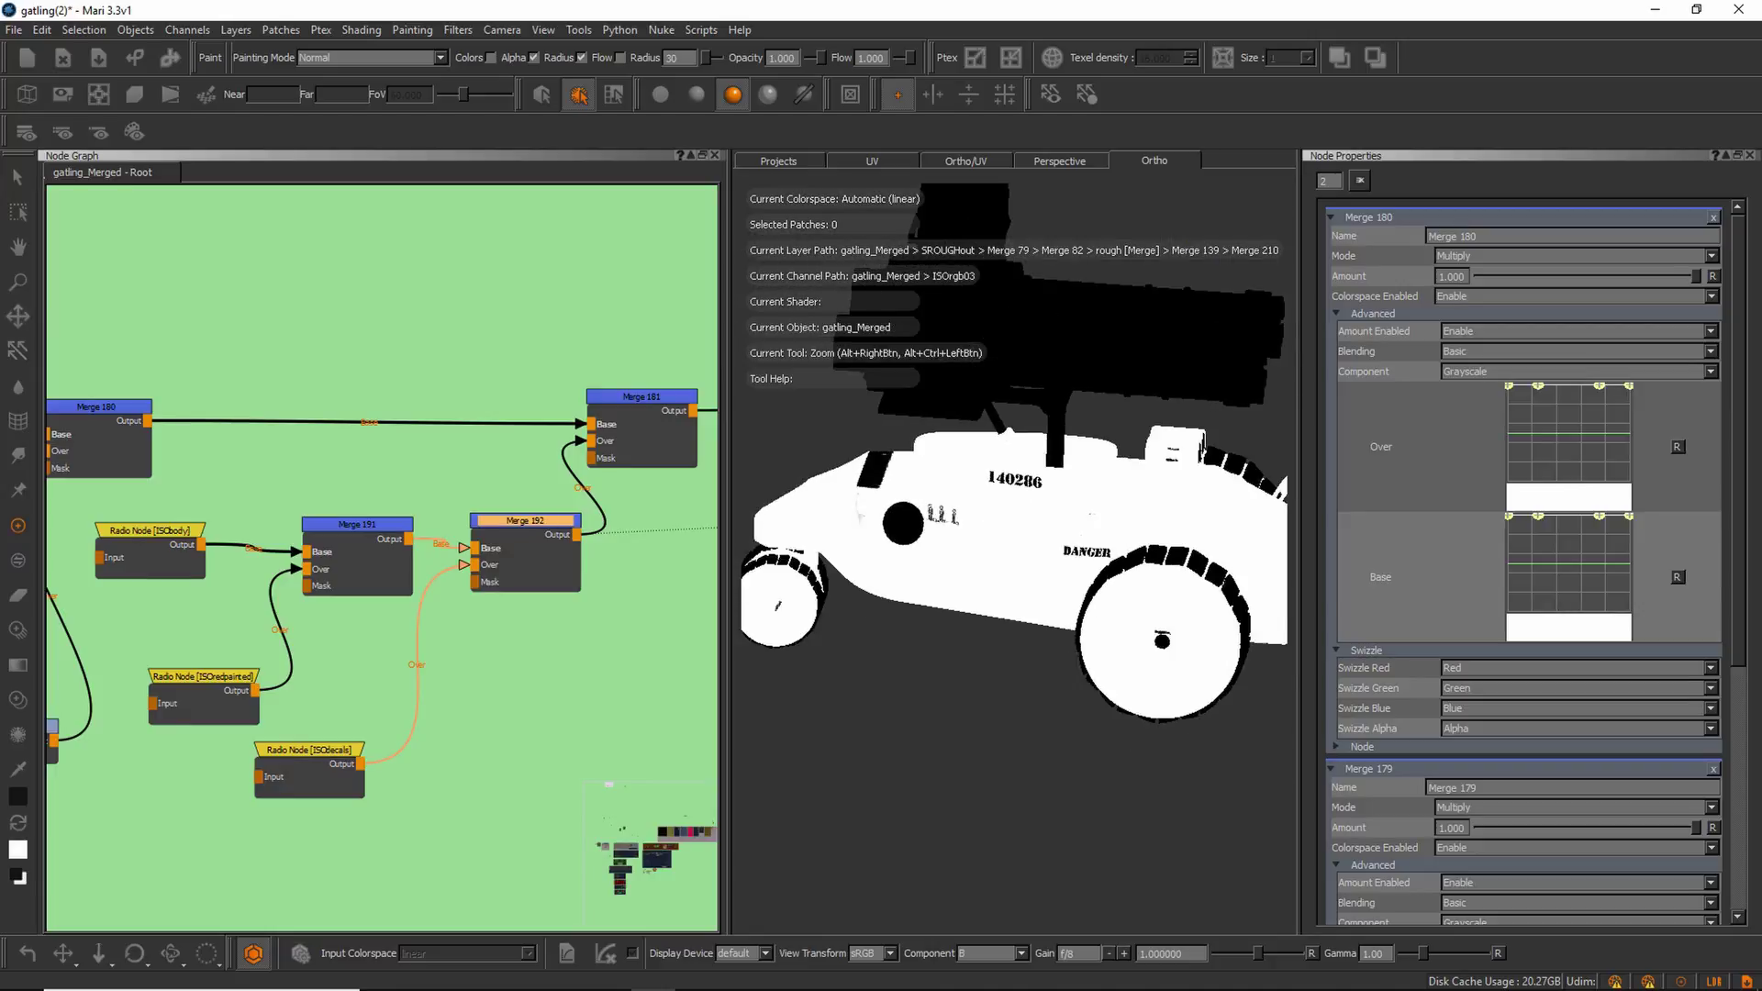
pyautogui.keyDown('alt'); pyautogui.moveTo(881, 500); pyautogui.dragTo(951, 514); pyautogui.keyUp('alt')
# Compare the ISObody and ISOdecals radio nodes with their combined mask in Merge 192.
pyautogui.moveTo(156, 532); pyautogui.dragTo(155, 529)
pyautogui.click(295, 753)
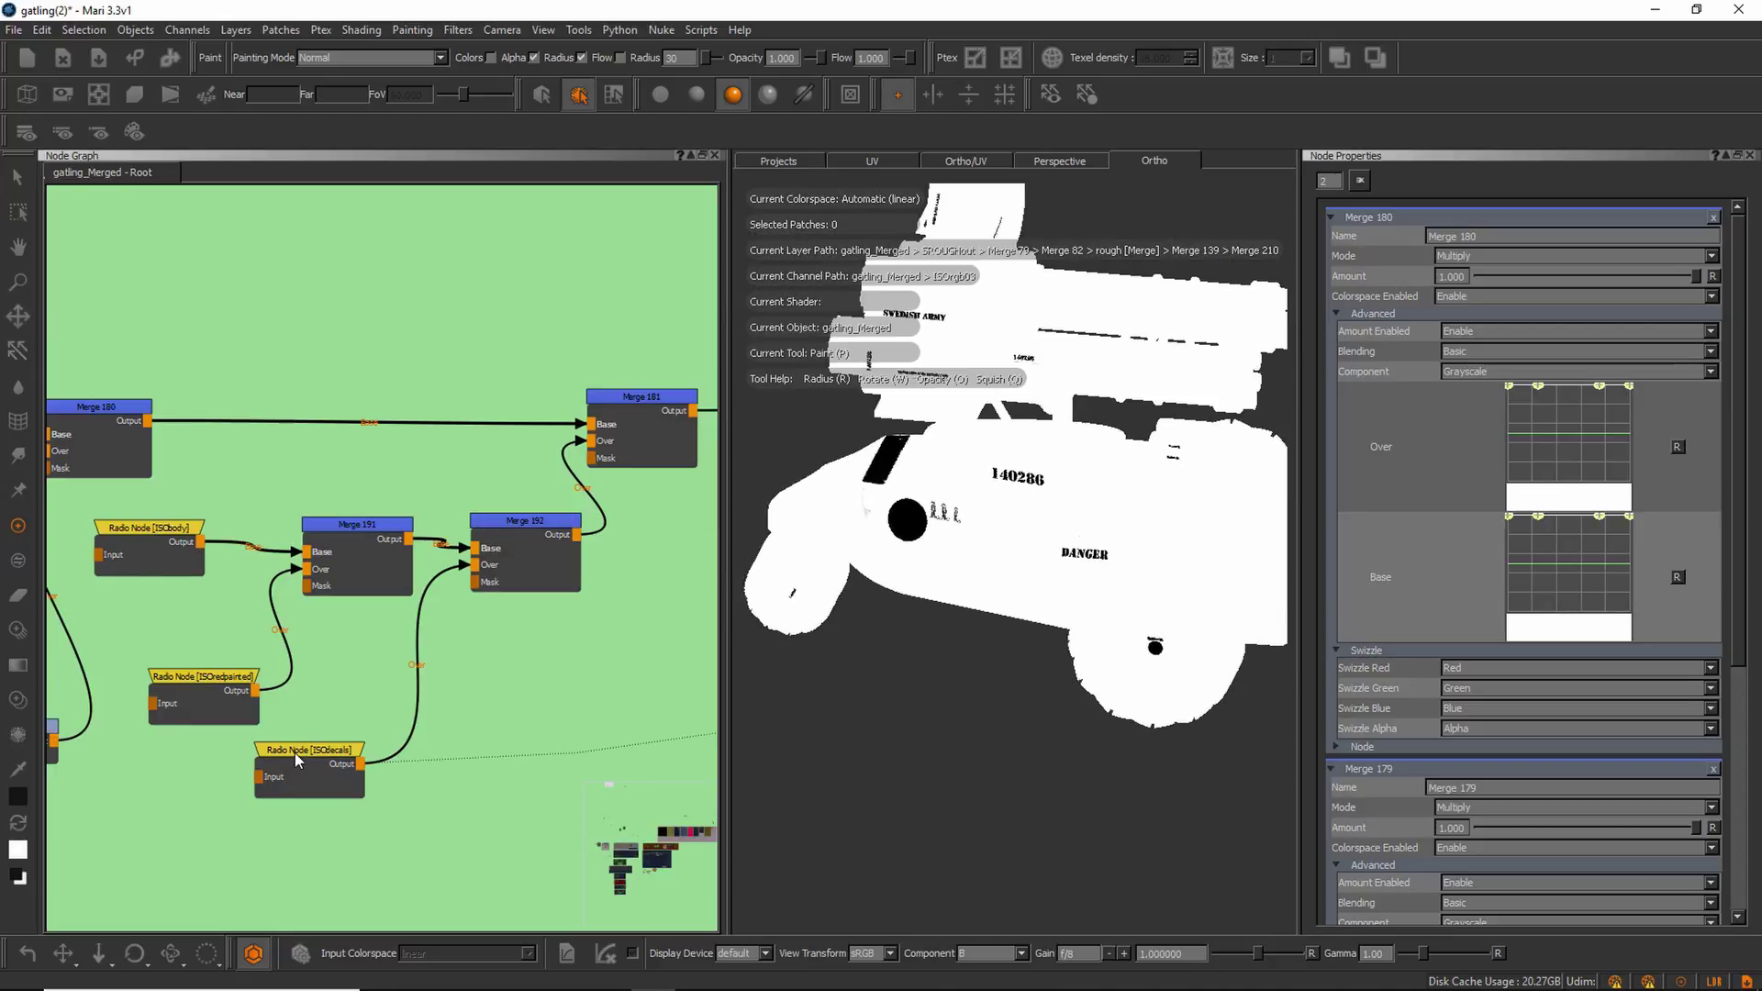
pyautogui.click(514, 520)
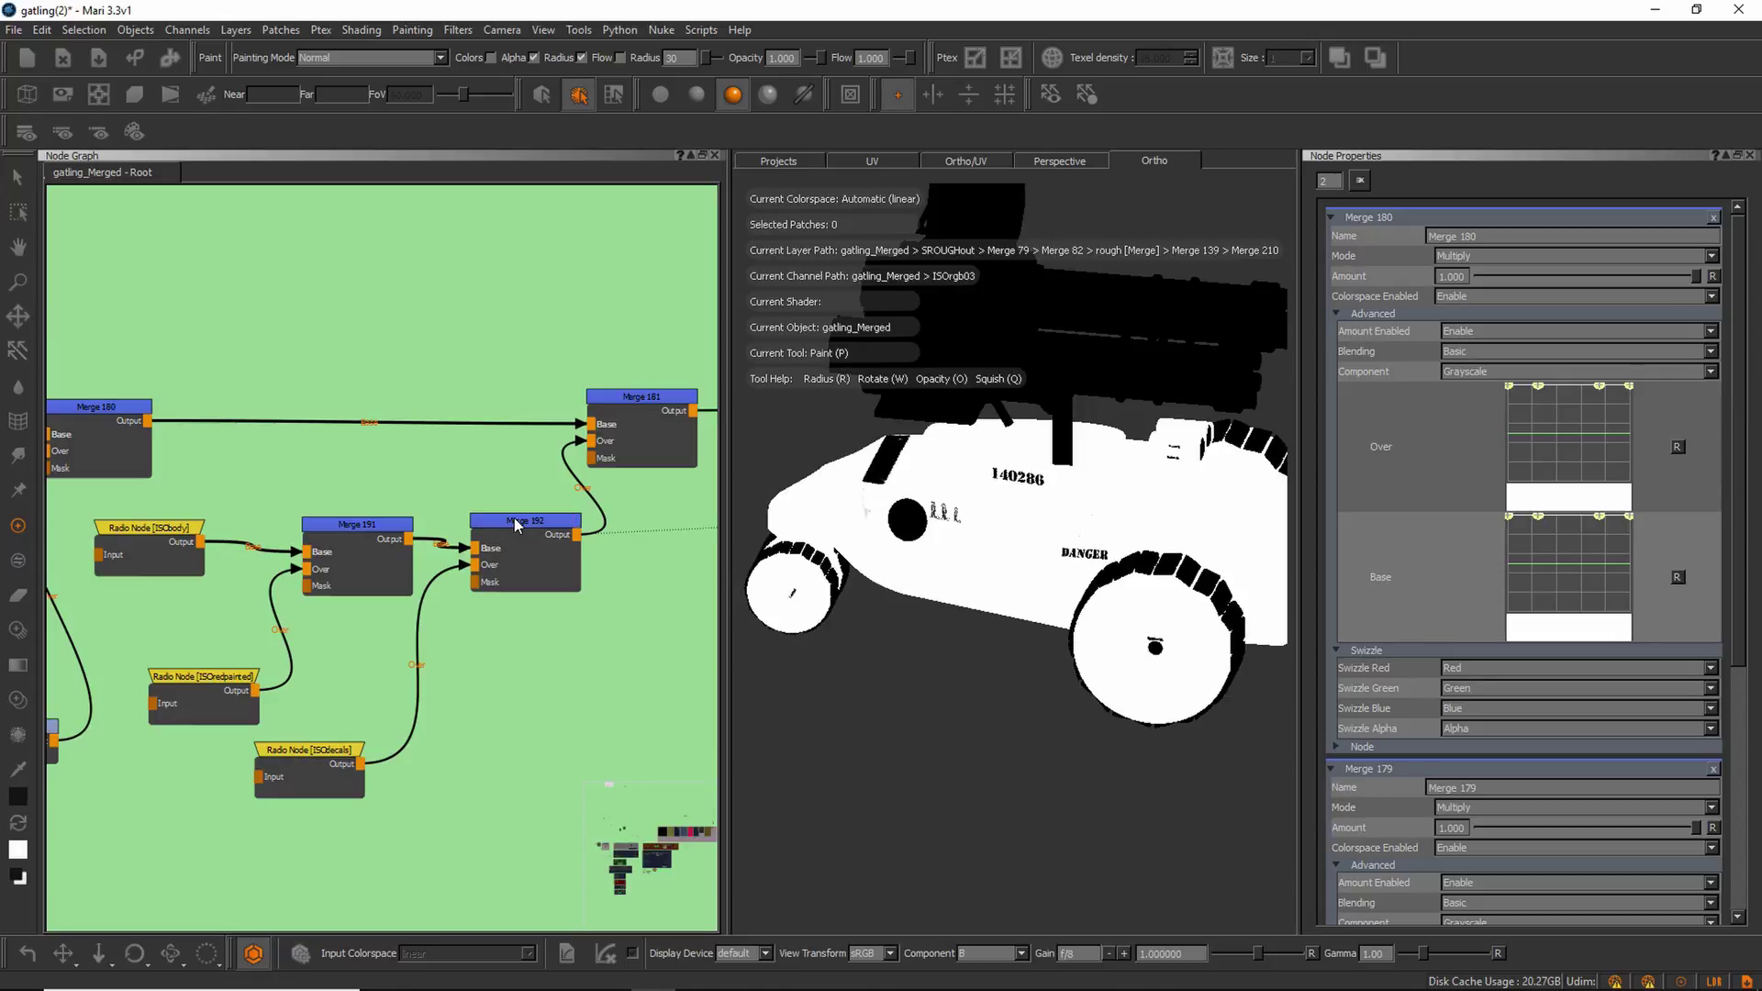
pyautogui.moveTo(630, 576); pyautogui.dragTo(621, 576, button='middle')
pyautogui.click(518, 523)
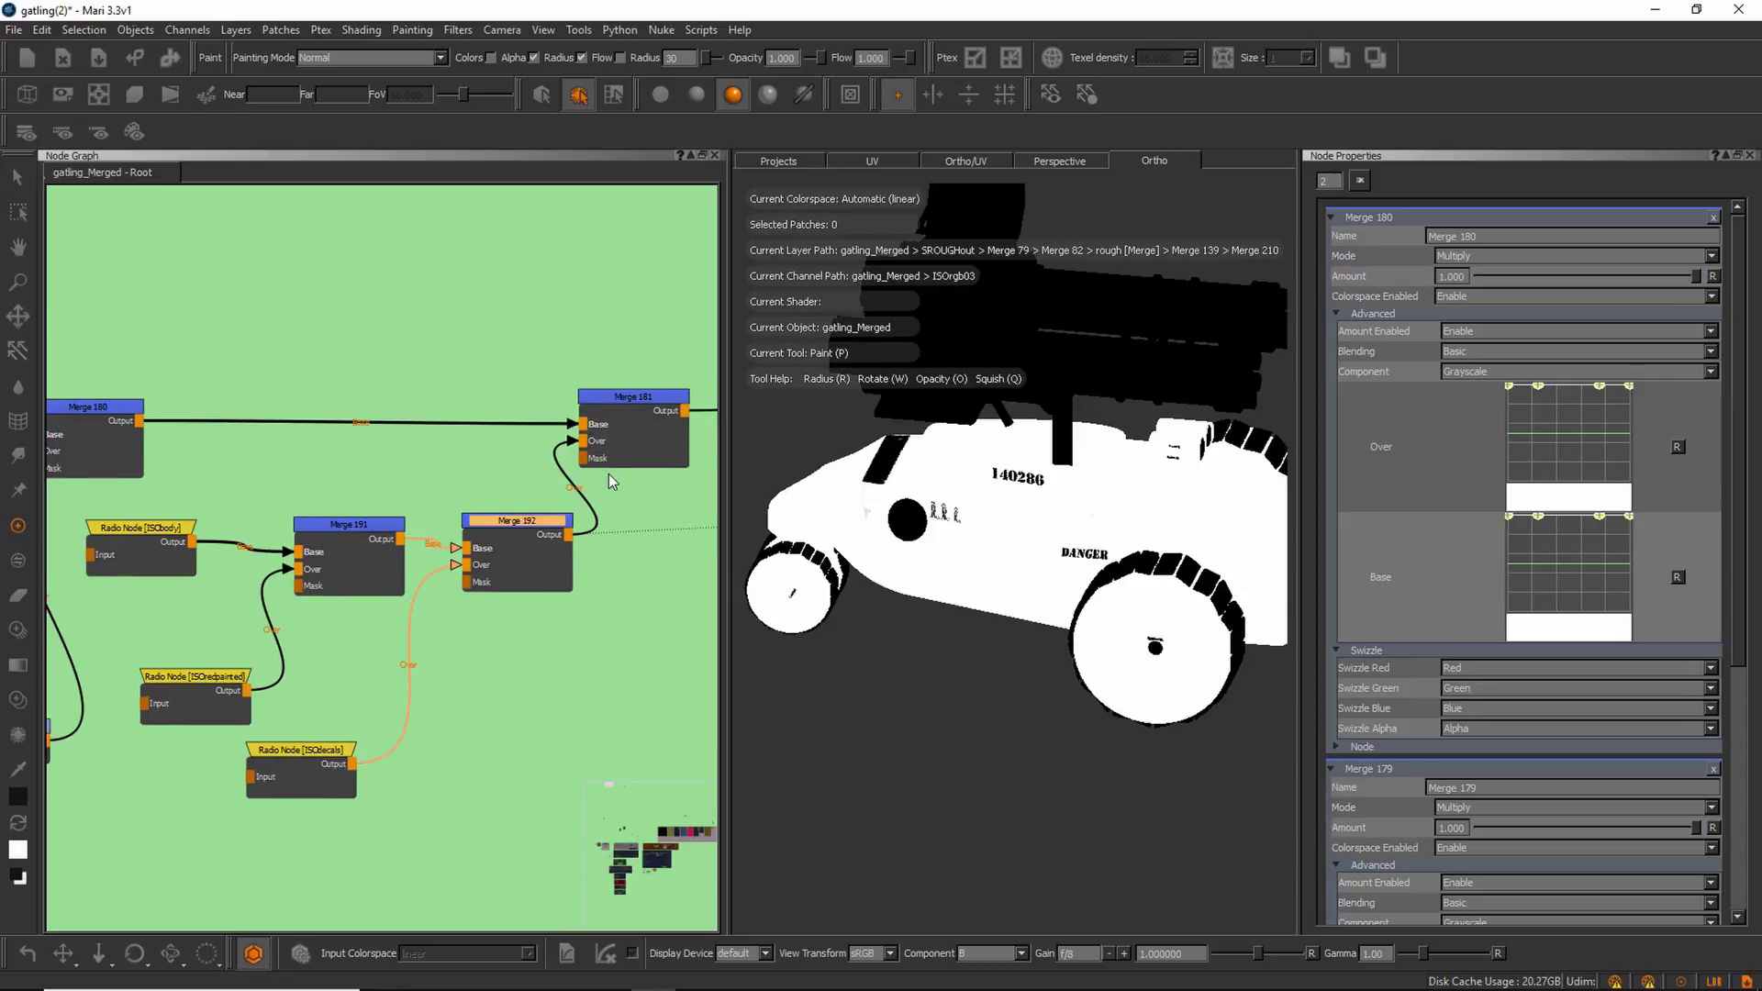
# Display Merge 181 on the model to check the dirt and wear mask restricted by the isolation mask.
pyautogui.scroll(-2, 616, 474)
pyautogui.keyDown('alt'); pyautogui.moveTo(1083, 543); pyautogui.dragTo(1013, 538); pyautogui.keyUp('alt')
pyautogui.keyDown('alt'); pyautogui.moveTo(1012, 538); pyautogui.dragTo(1064, 540, button='right'); pyautogui.keyUp('alt')
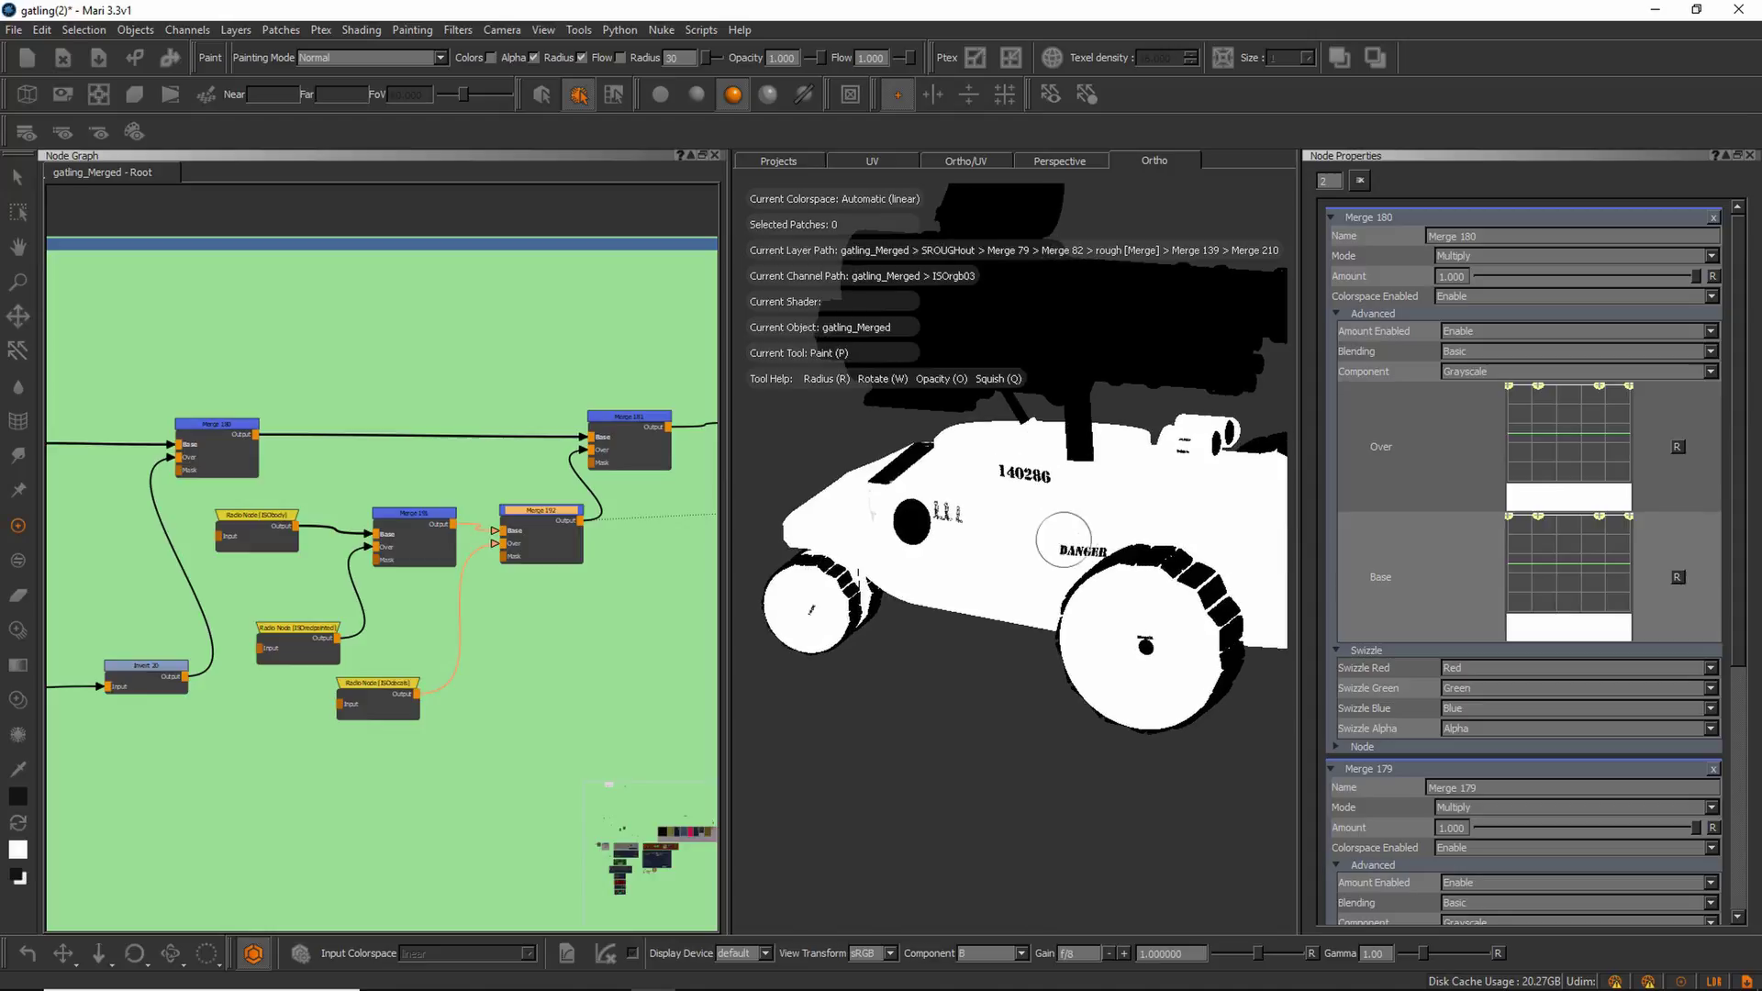
pyautogui.moveTo(631, 419); pyautogui.dragTo(639, 419)
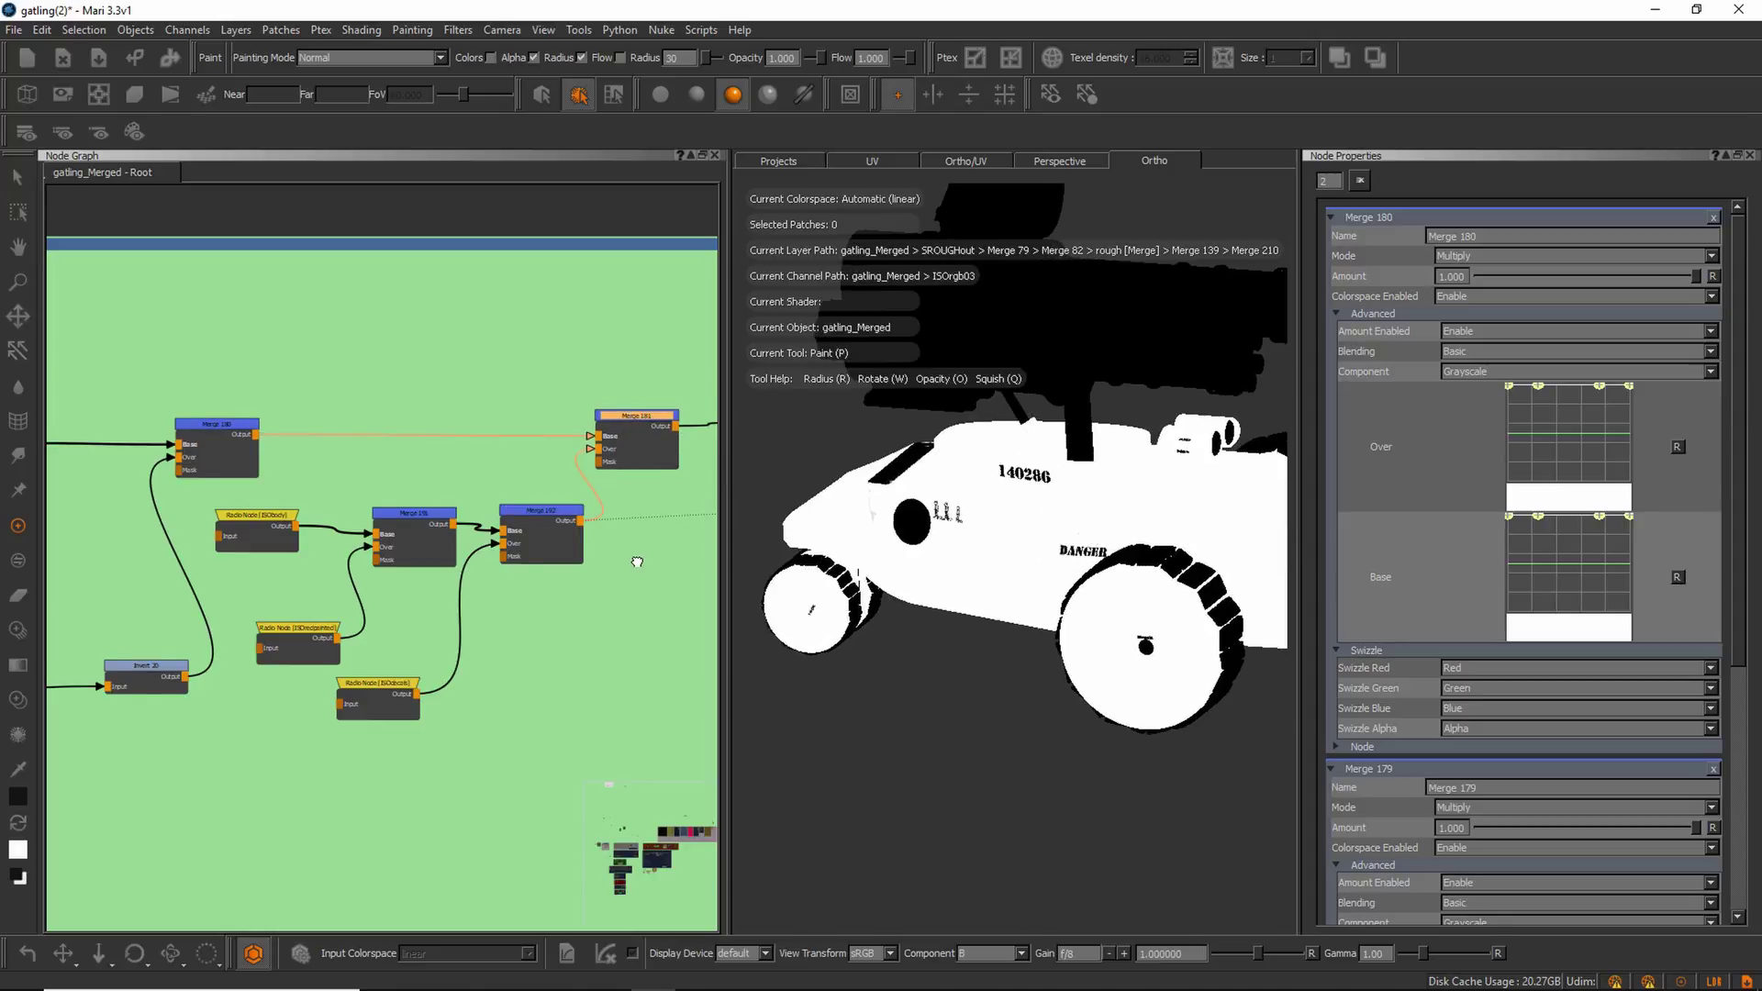
pyautogui.moveTo(632, 560); pyautogui.dragTo(376, 583, button='middle')
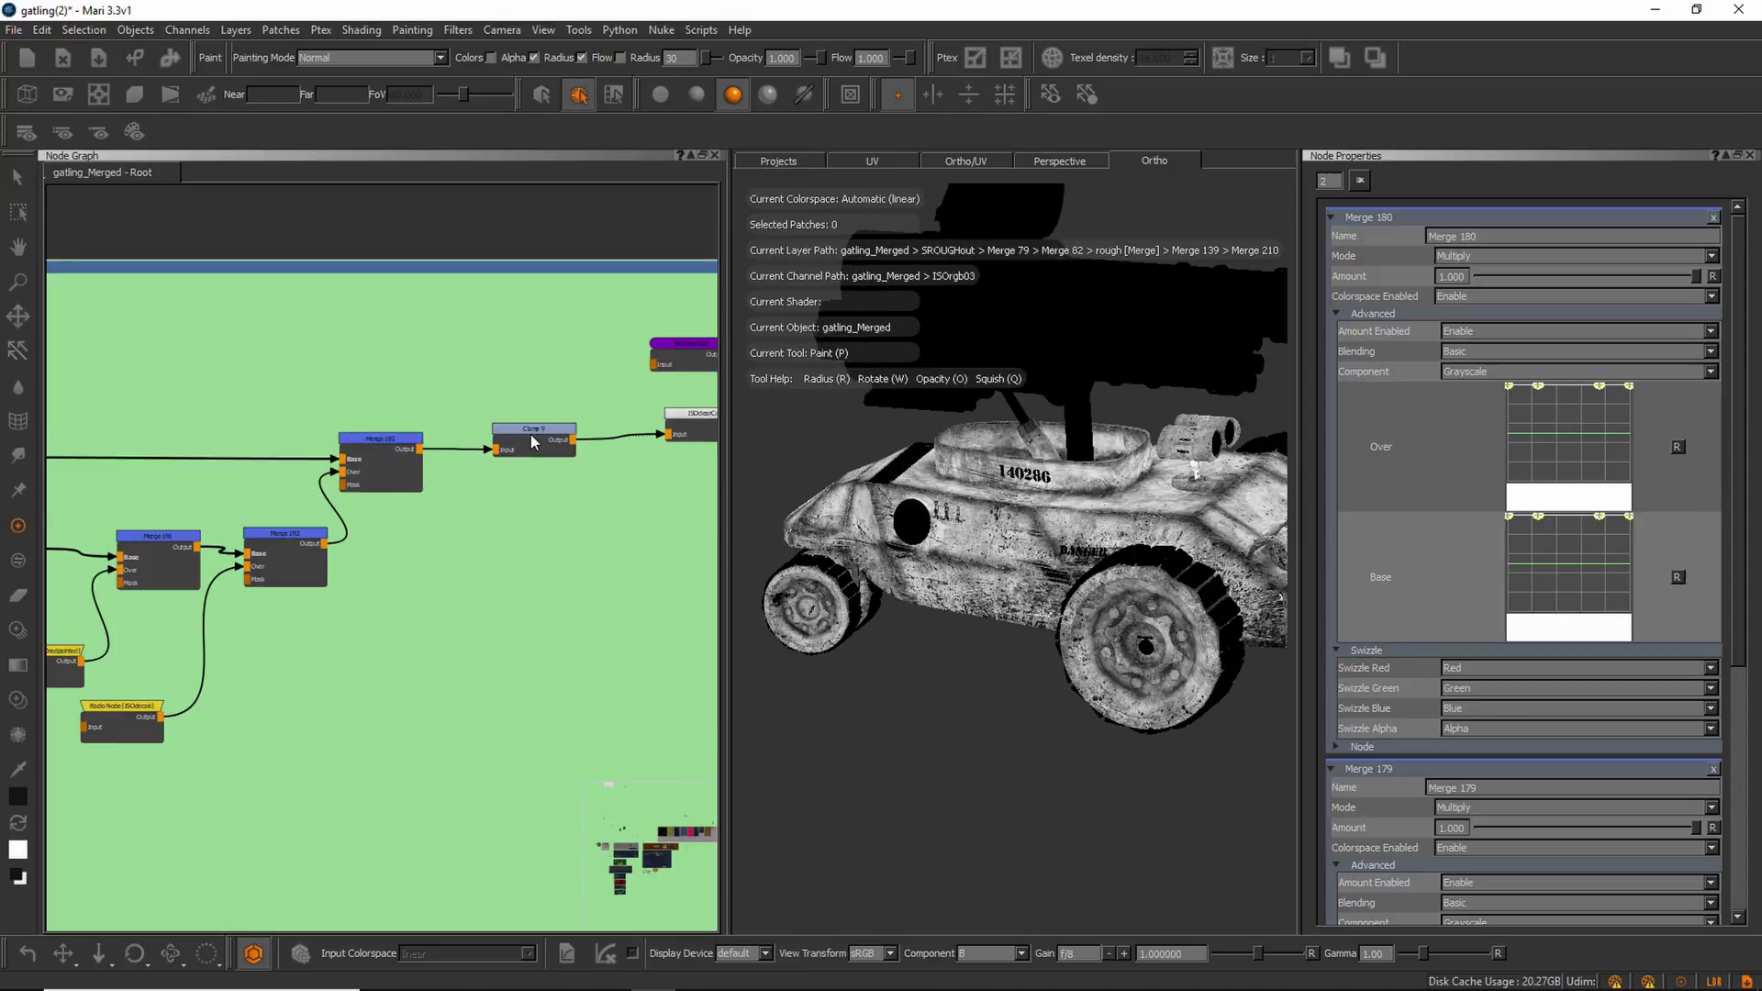
# Preview the Clamp node after Merge 181 and select the node it feeds at the end of the chain.
pyautogui.moveTo(532, 435); pyautogui.dragTo(539, 439)
pyautogui.moveTo(603, 544); pyautogui.dragTo(487, 538, button='middle')
pyautogui.moveTo(589, 414); pyautogui.dragTo(613, 429)
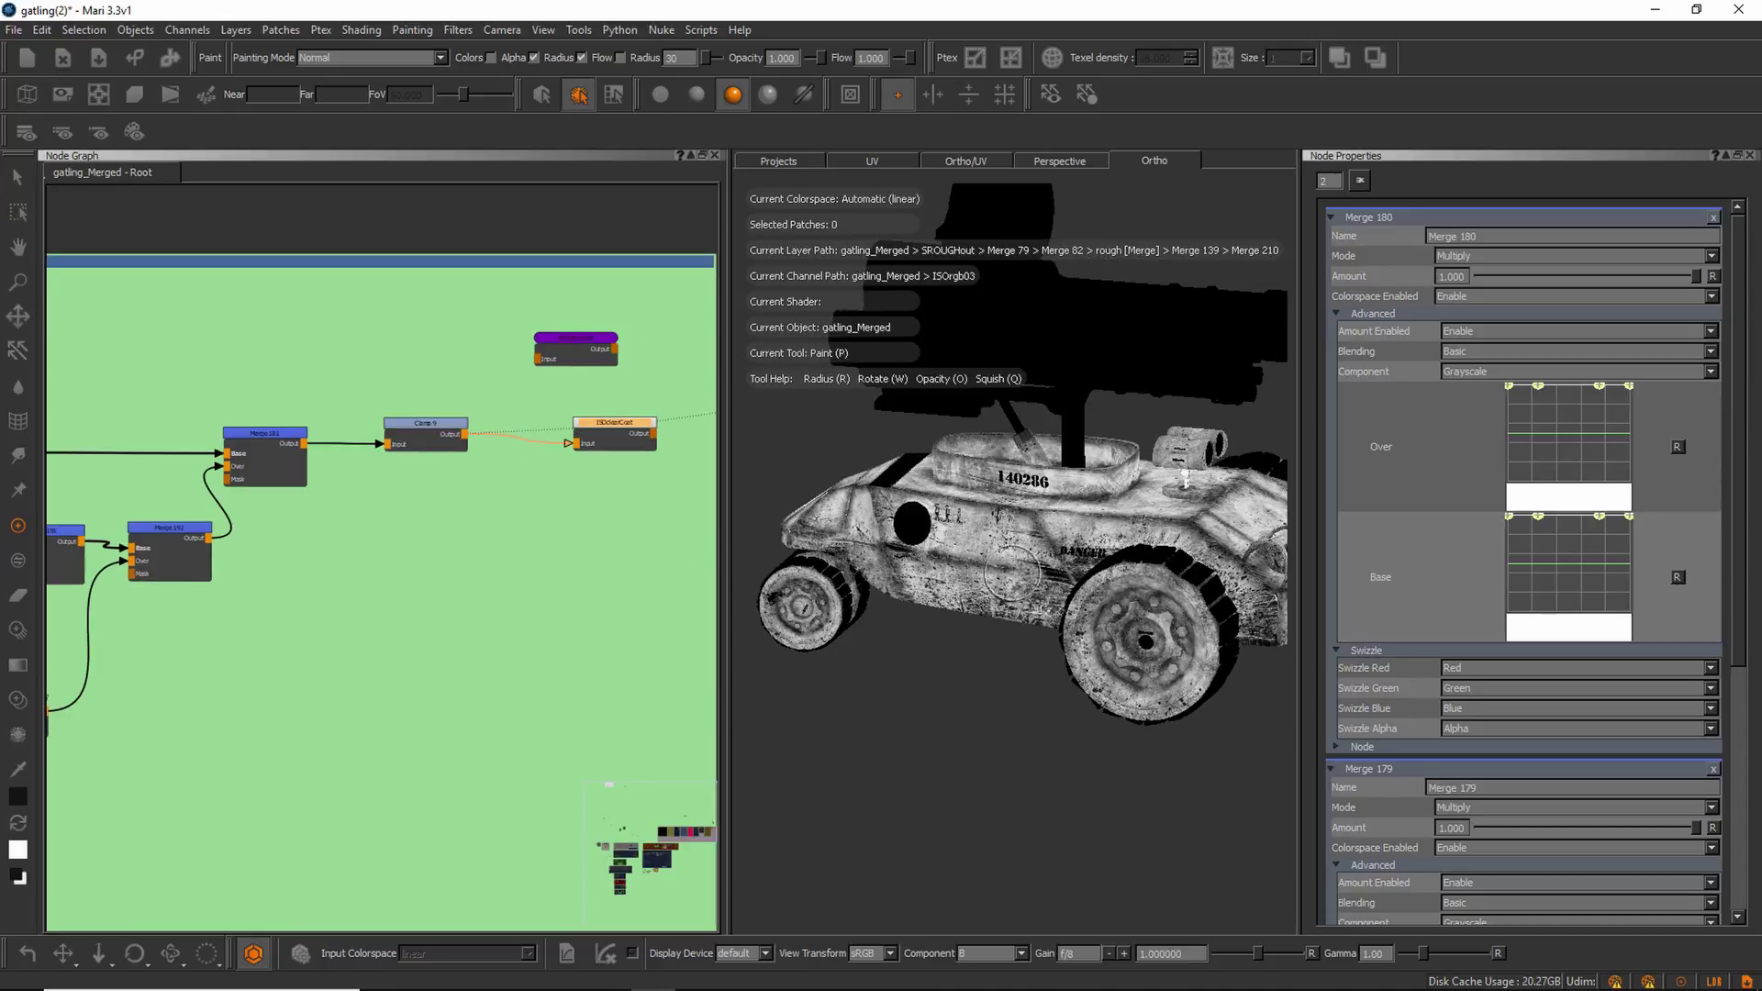
pyautogui.scroll(-3, 1012, 572)
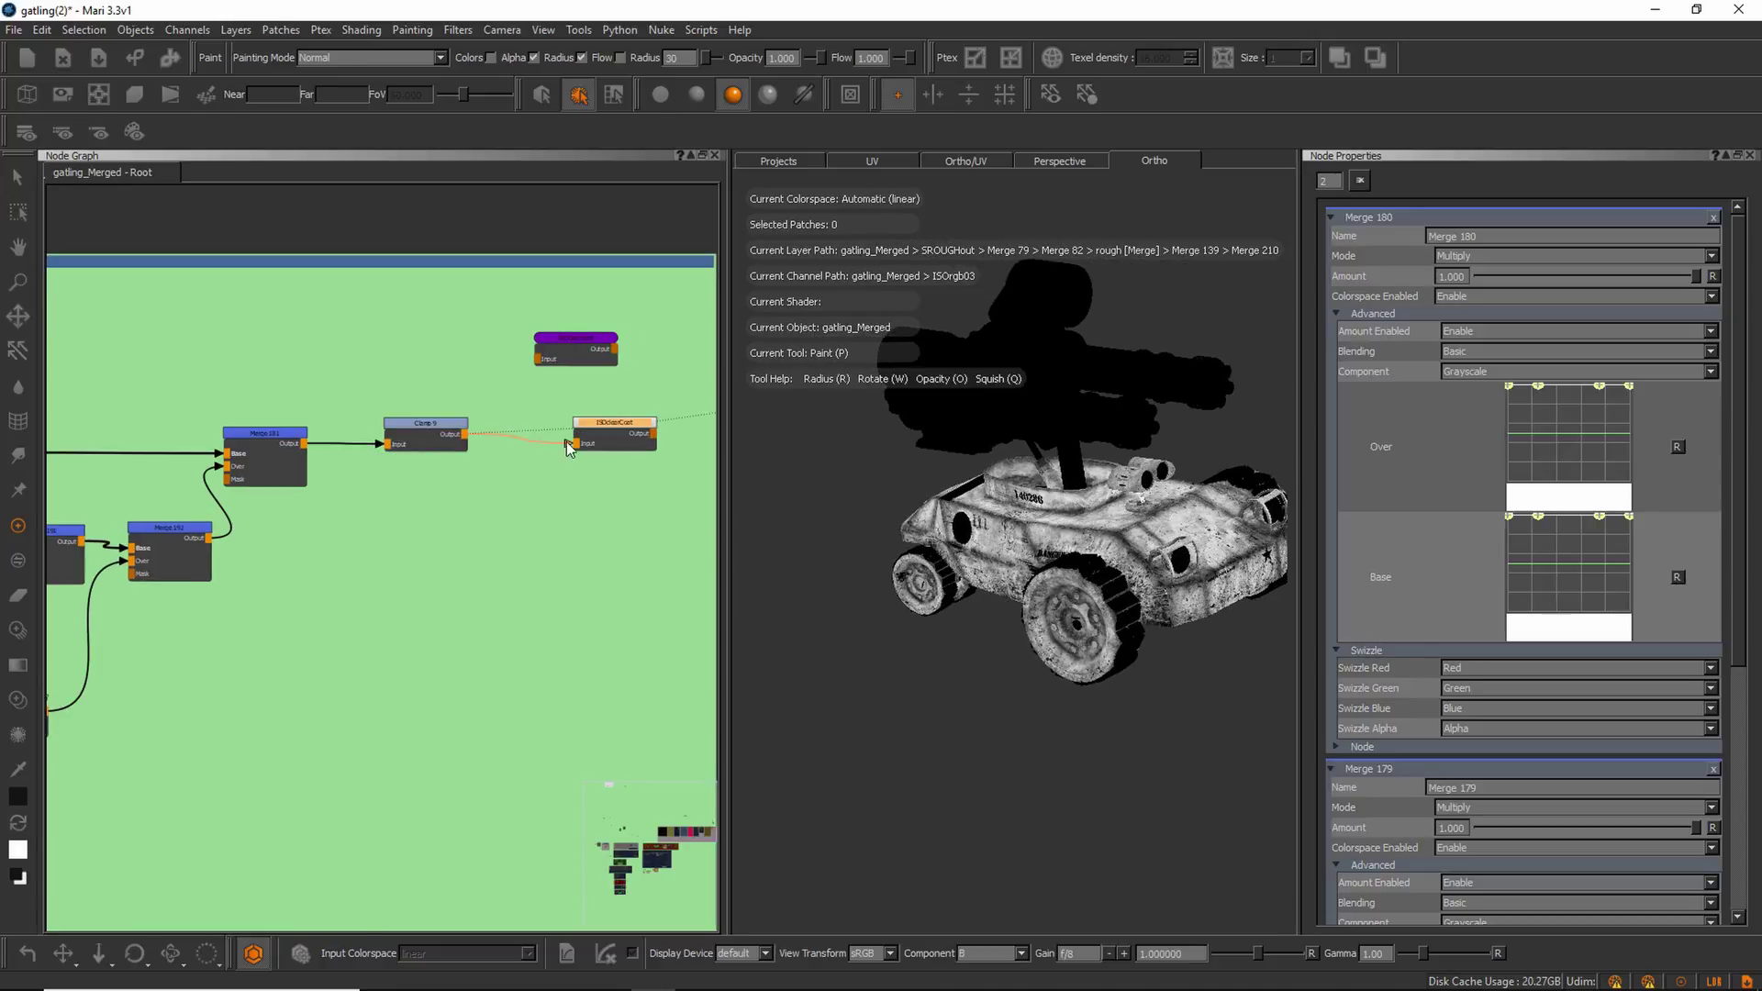